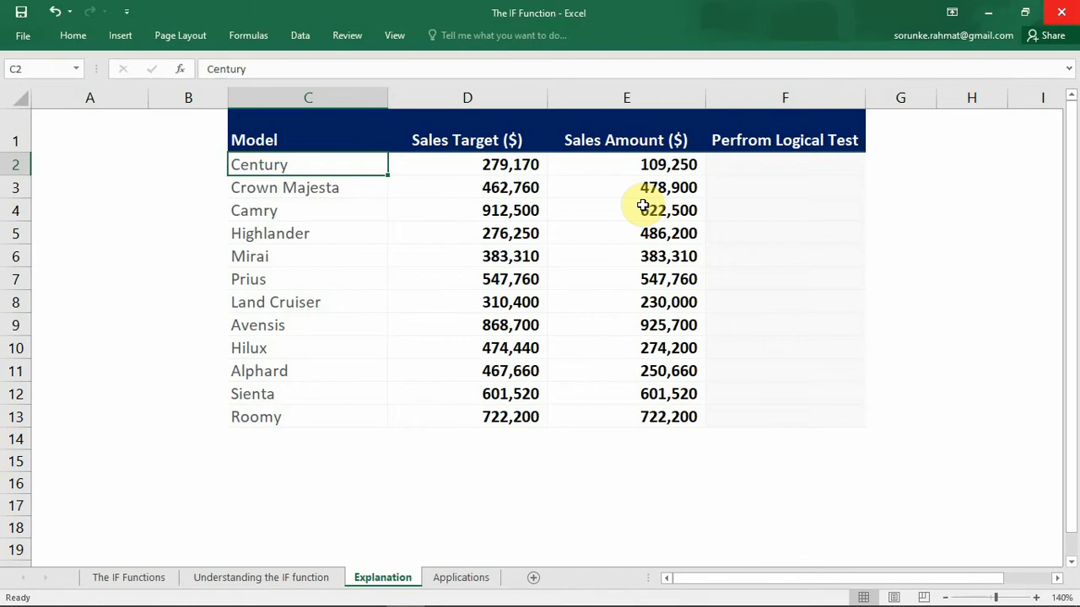
Step: On the Applications sheet, start an IF formula in Century's logical test cell (H7) with the test G7>F7
key("ctrl+Page_Up")
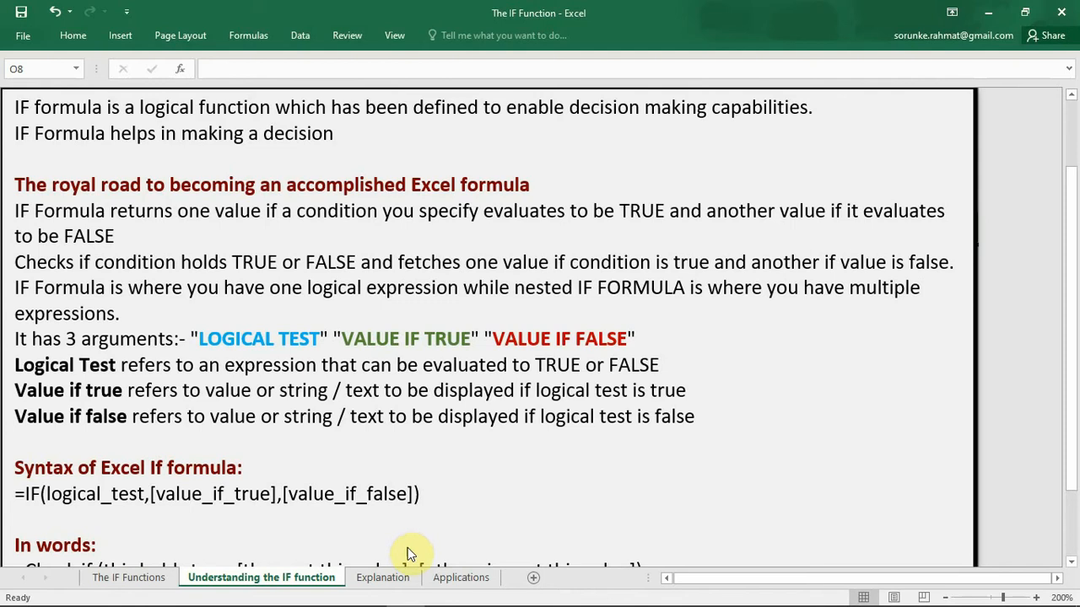
left_click(451, 578)
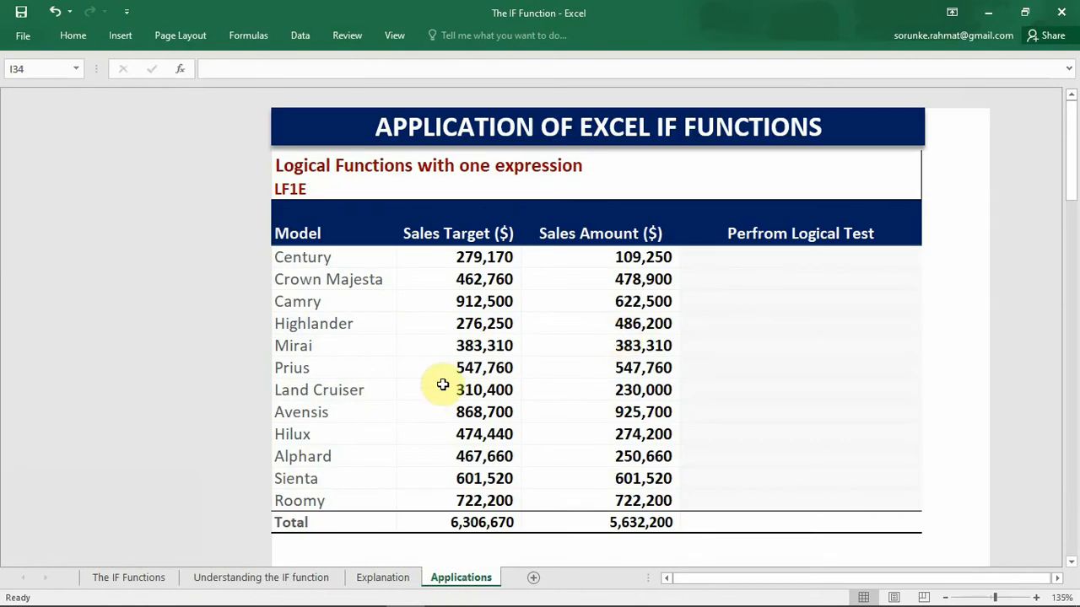
left_click(774, 257)
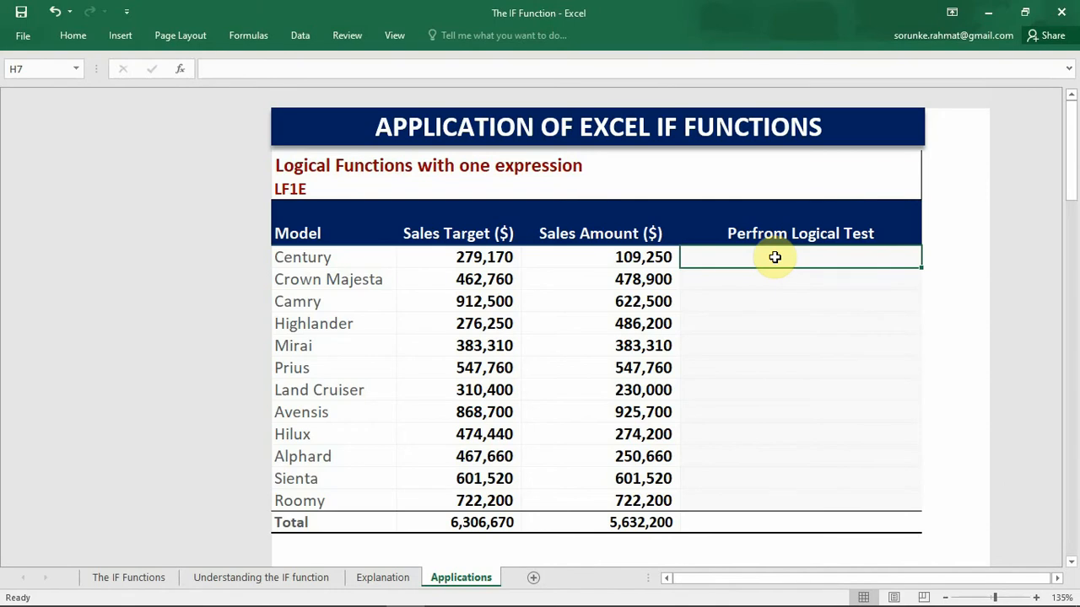
type("=")
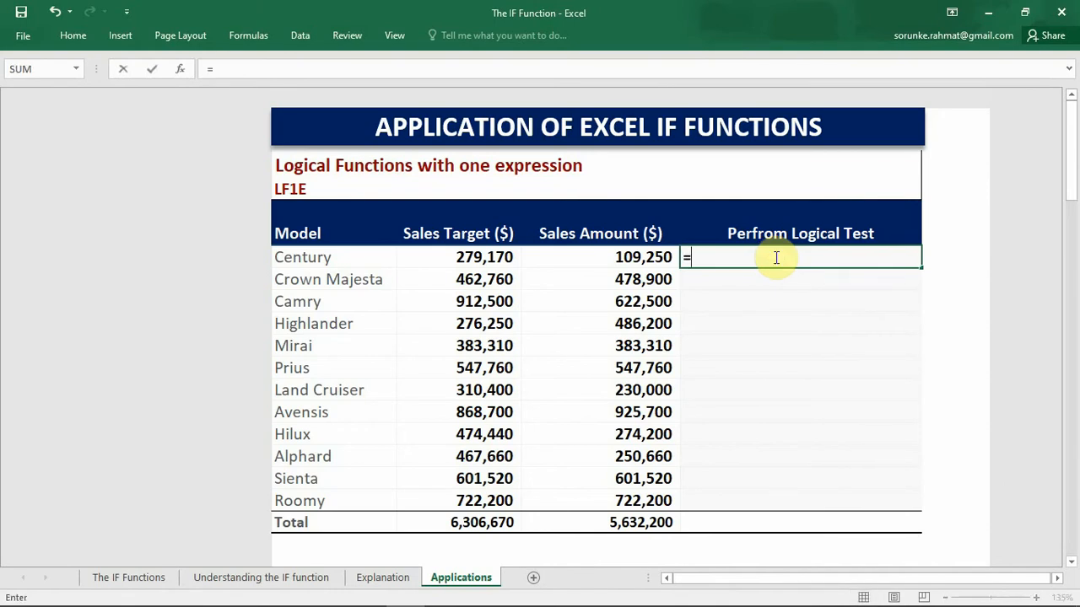
type("IF")
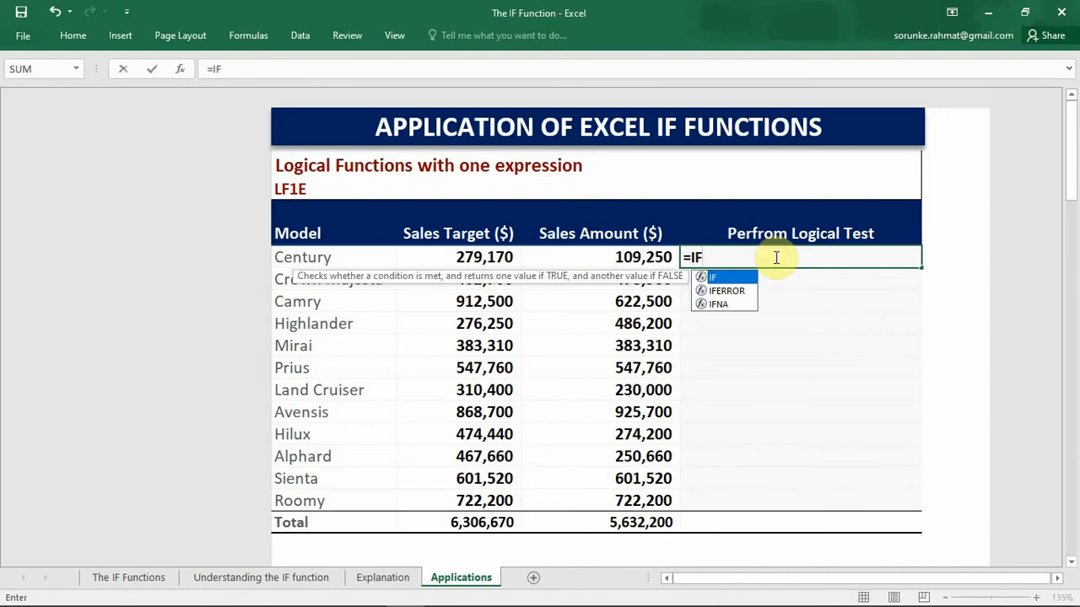
type("(")
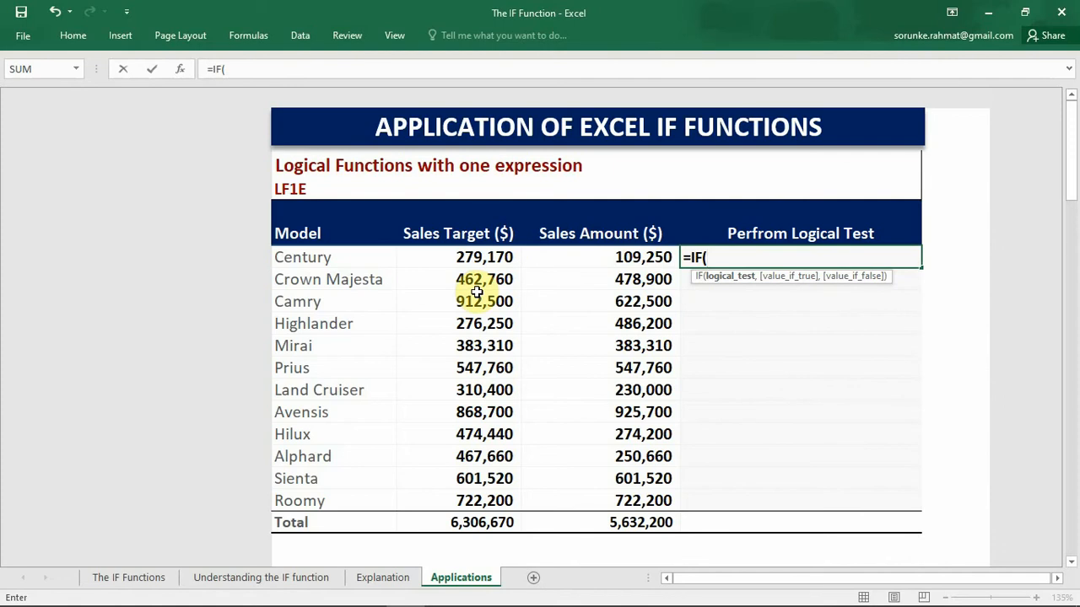
left_click(633, 257)
type(">")
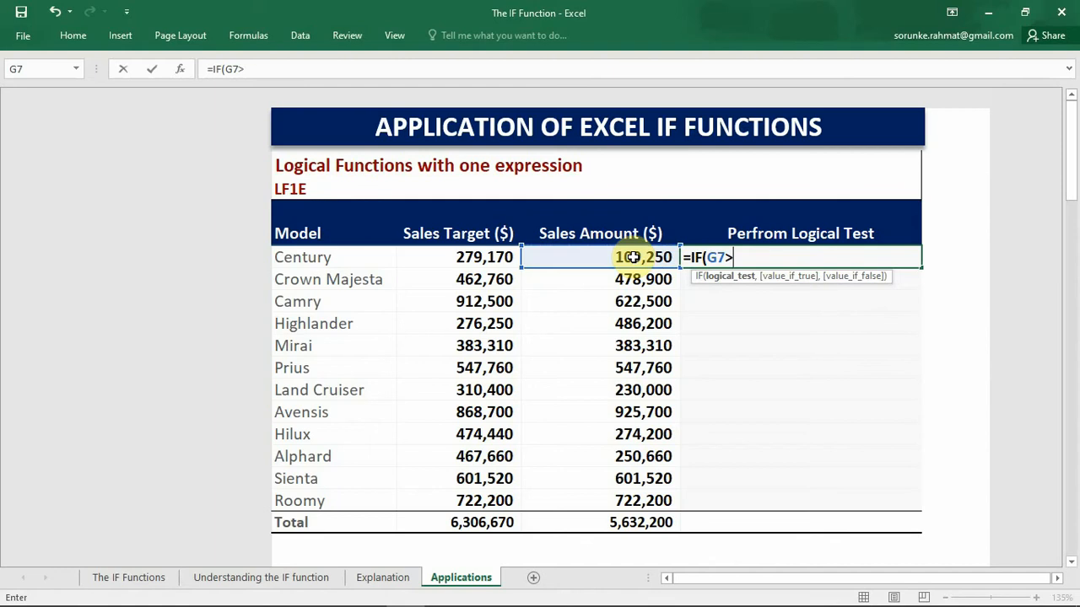
left_click(490, 258)
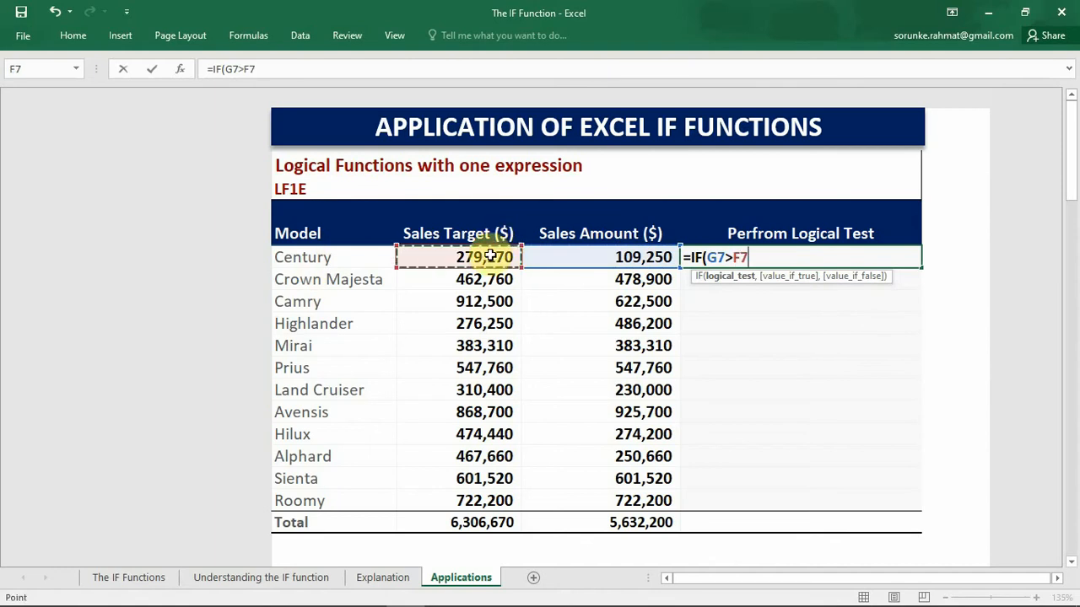
type(",")
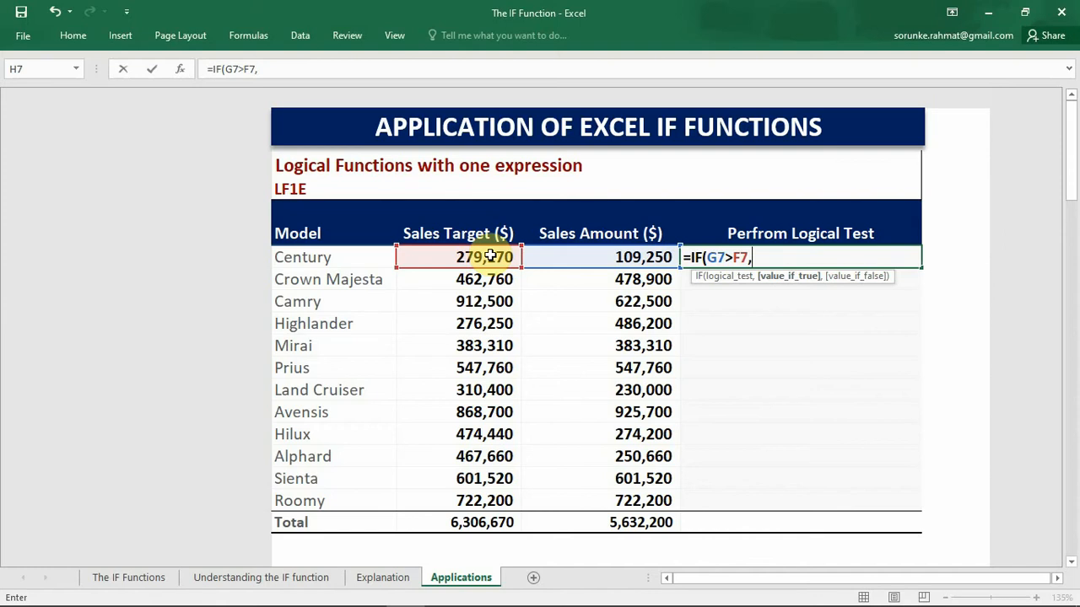
Step: Make Century's IF formula return "PROMOTE" when true and "DROP" when false, and fill it down through Roomy
type("\"")
type("PROMOTE")
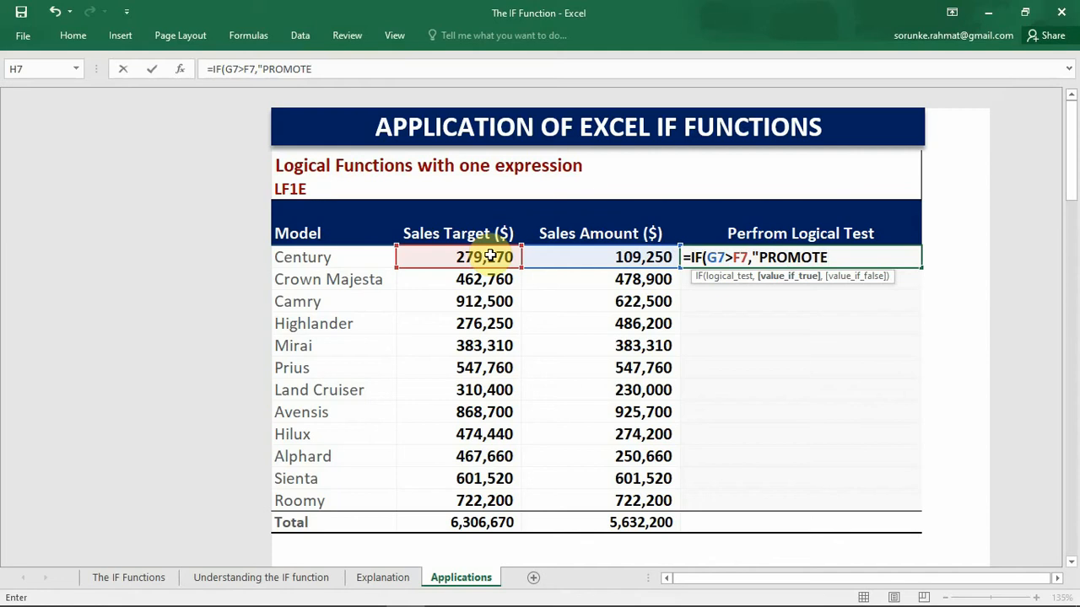
type("\",")
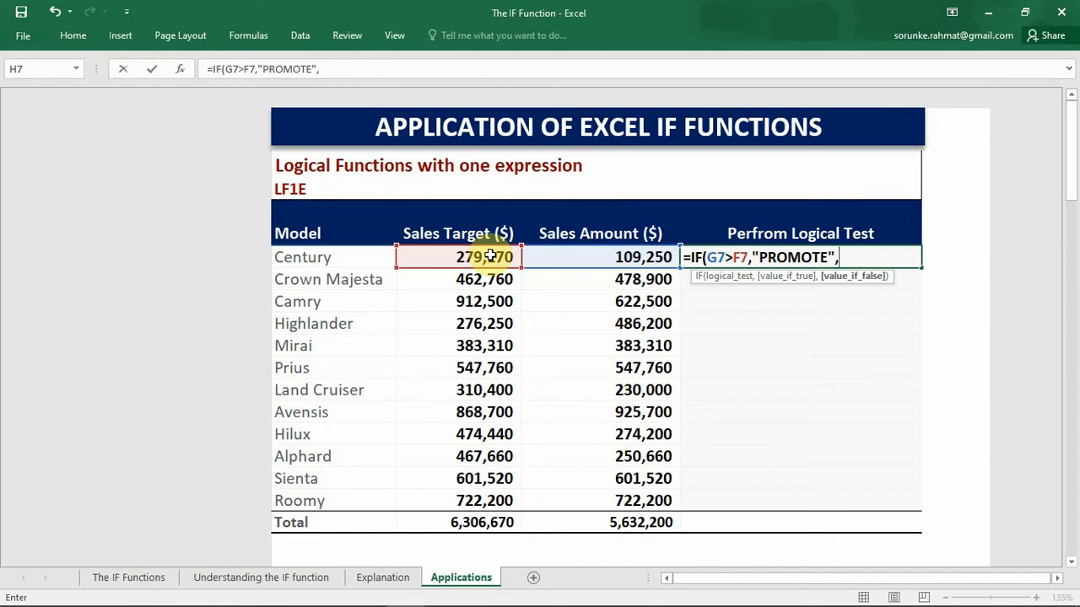
type("\"DROP\"")
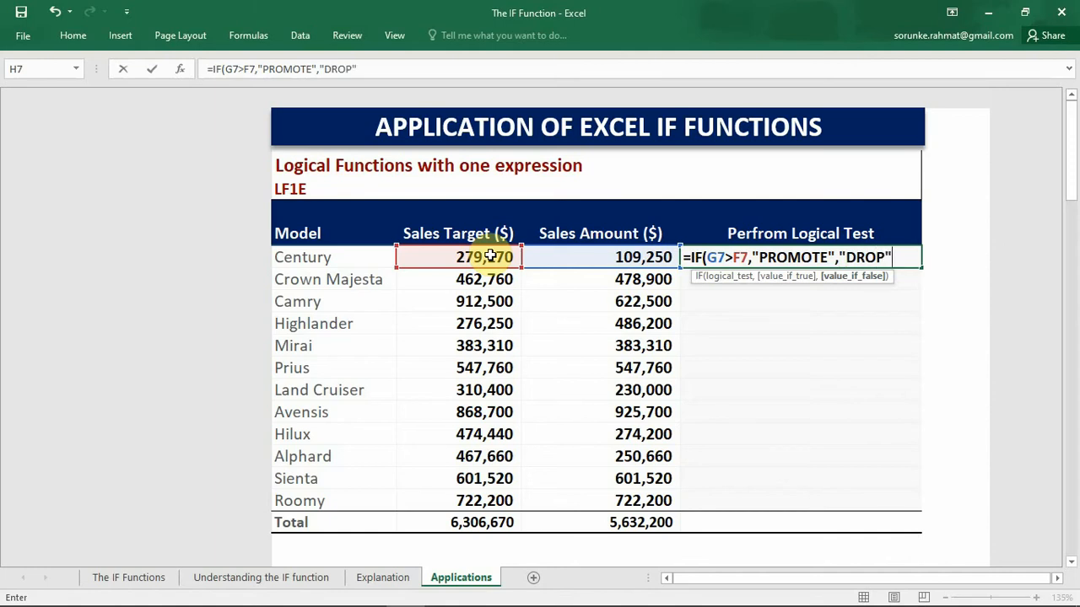
type(")")
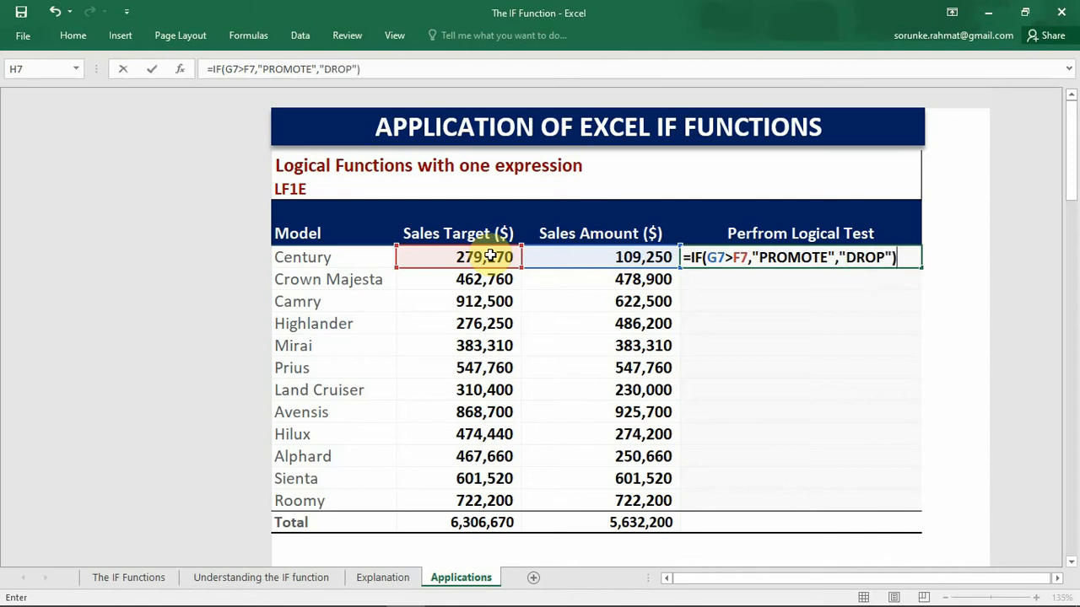
key("Return")
left_click(766, 256)
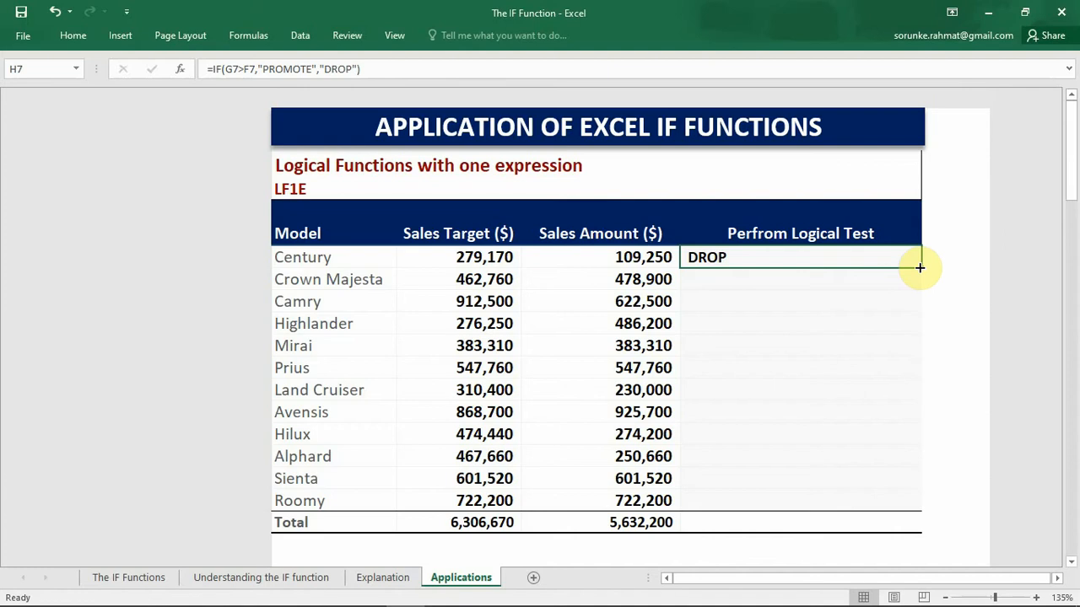
left_click_drag(919, 268, 885, 506)
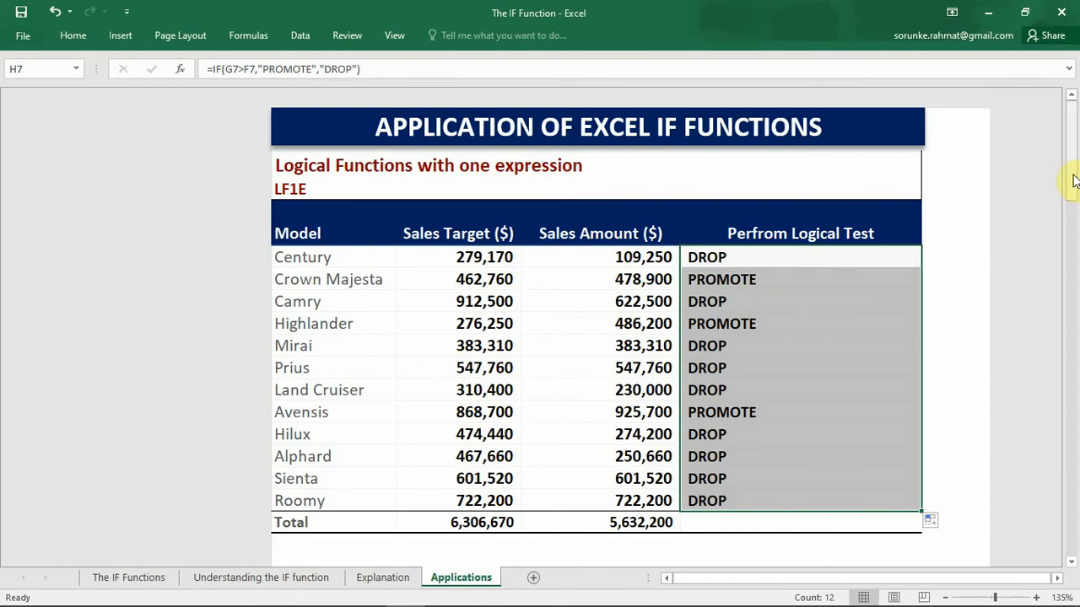
Step: In the Managing DIV by Zero table, start an IF formula for January's profit margin (H25) with G25/F25 as the logical test
left_click_drag(1074, 180, 1075, 271)
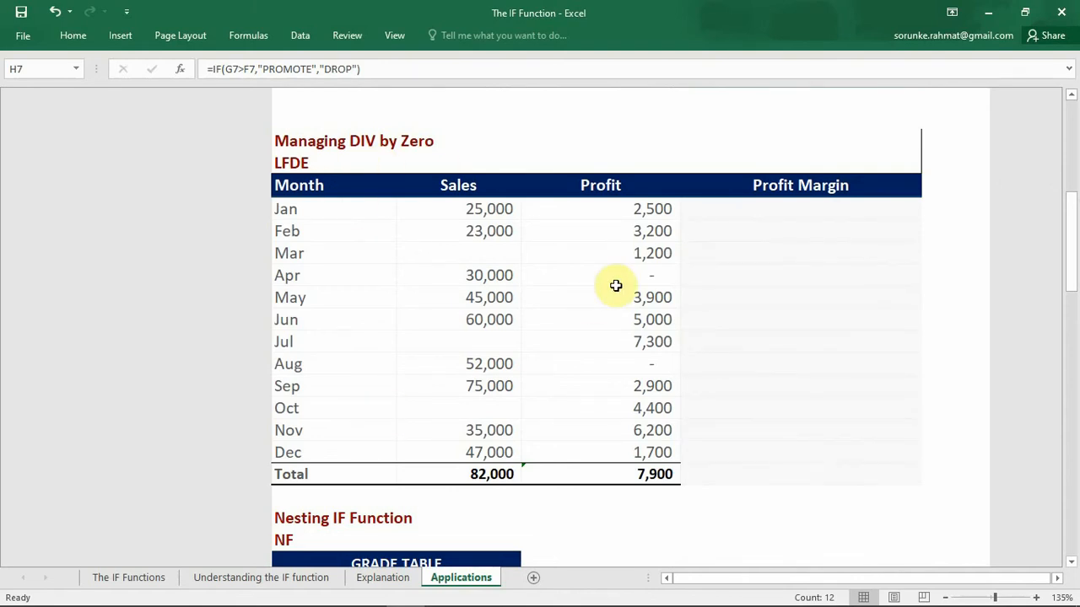
left_click(805, 206)
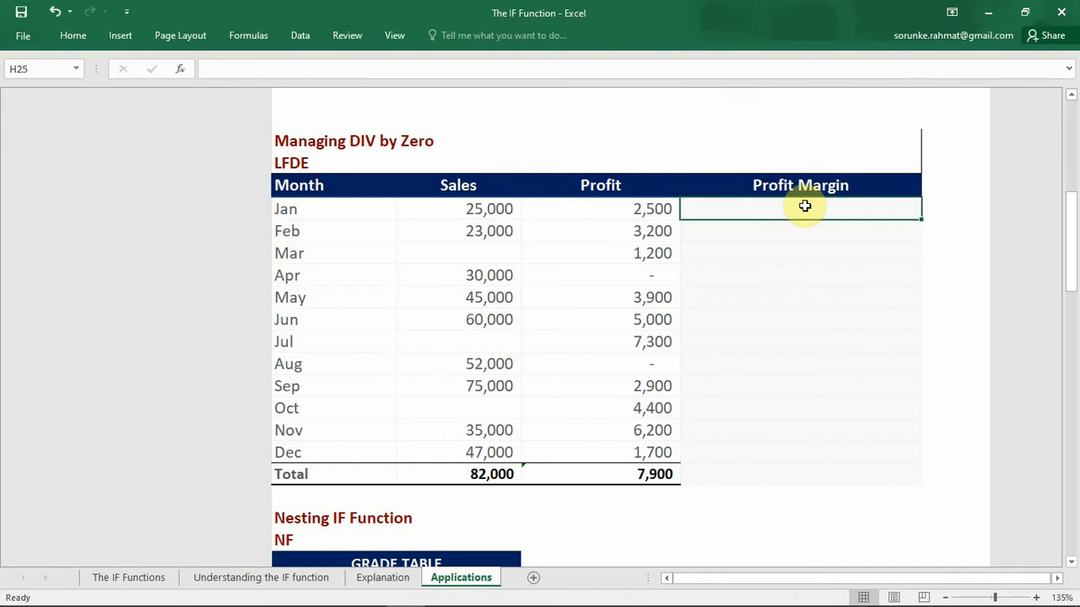
type("=I")
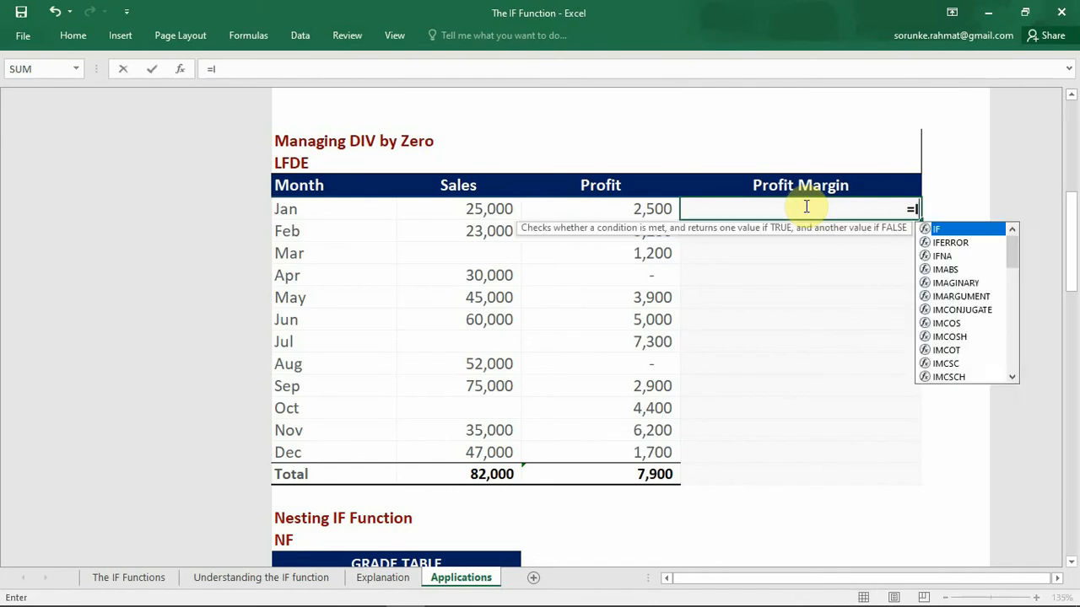
type("F(")
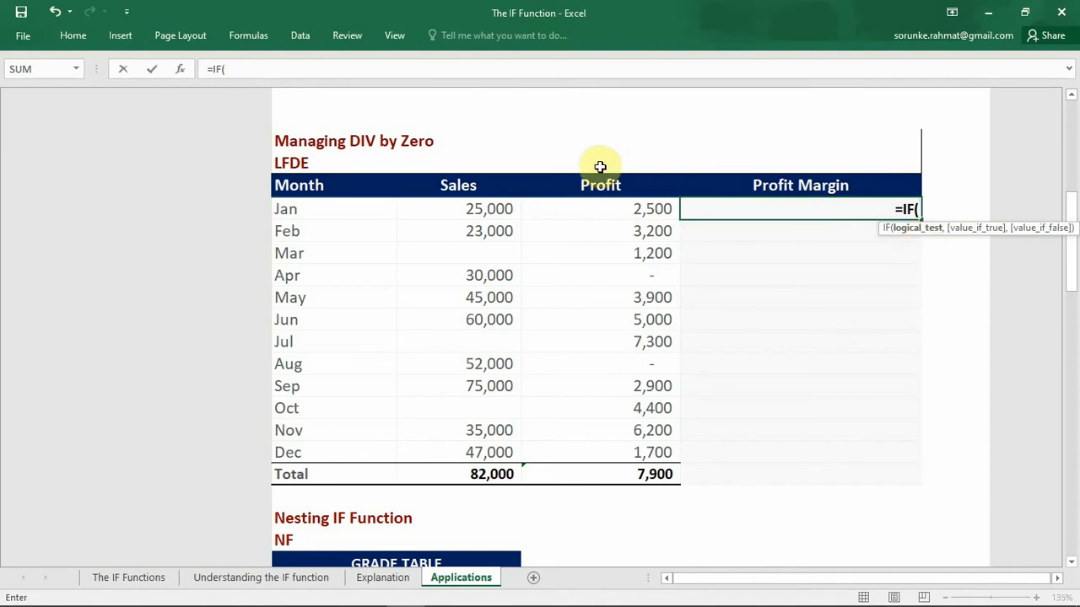
left_click(635, 208)
type("/")
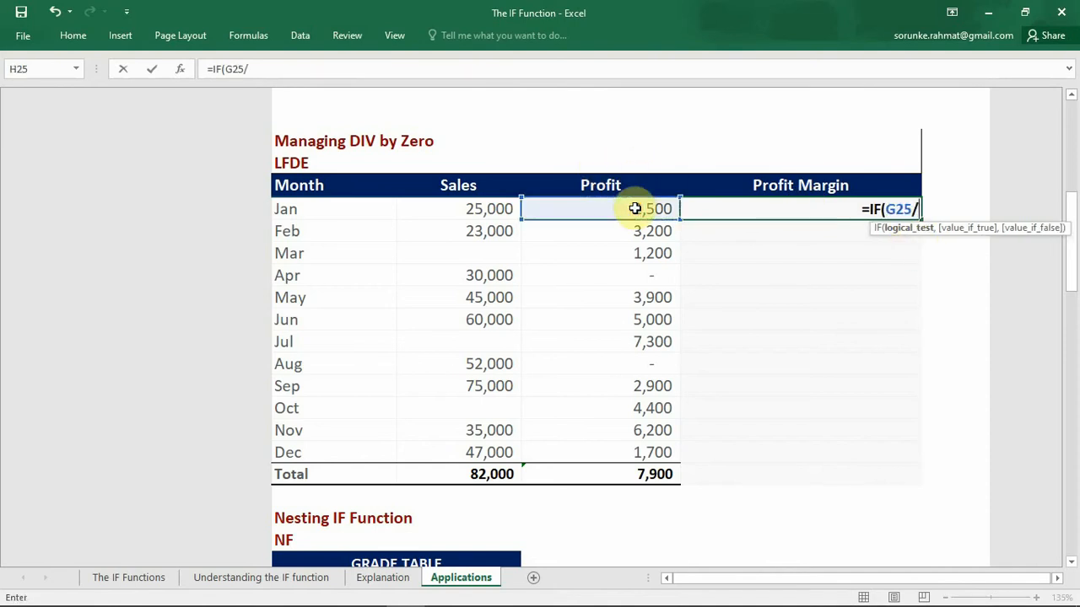
left_click(494, 209)
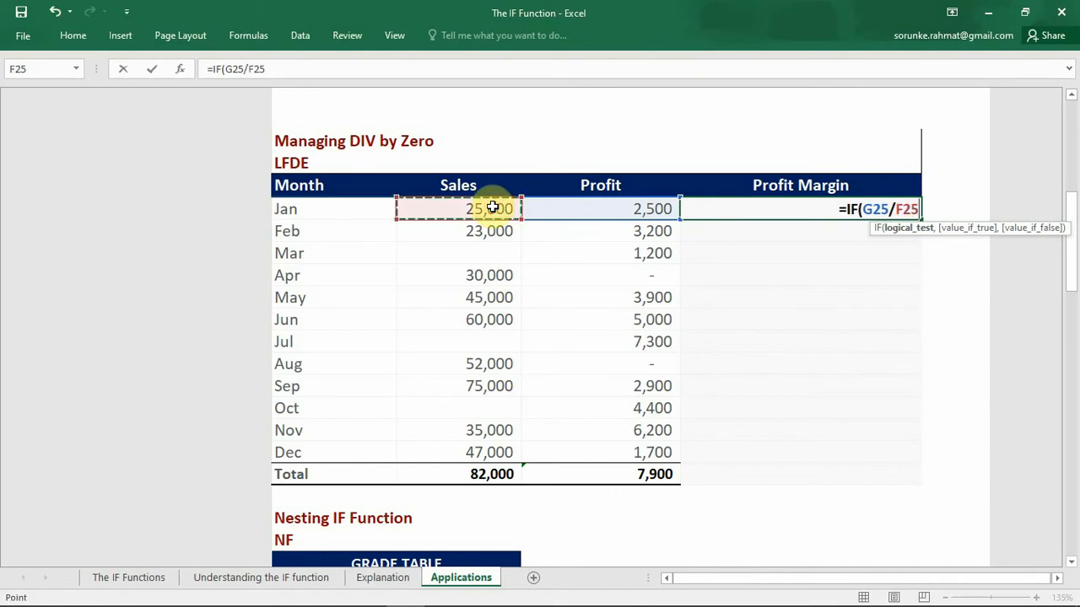
type(",")
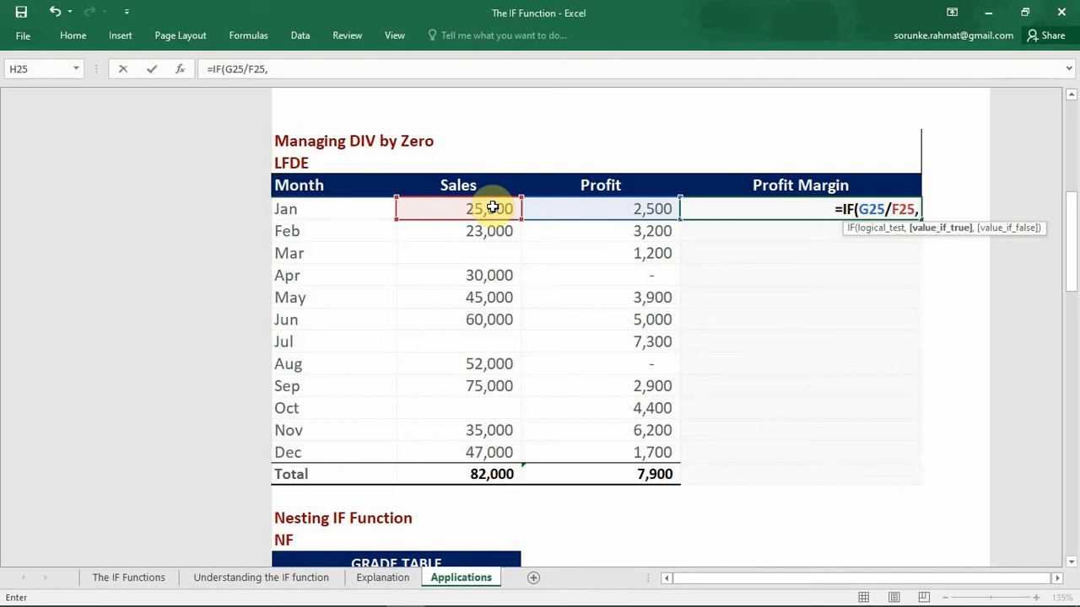
Step: Complete January's IF formula with G25/F25 as the true value and " NO SALES" as the false value, and fill it down through Total
left_click(585, 208)
type("/")
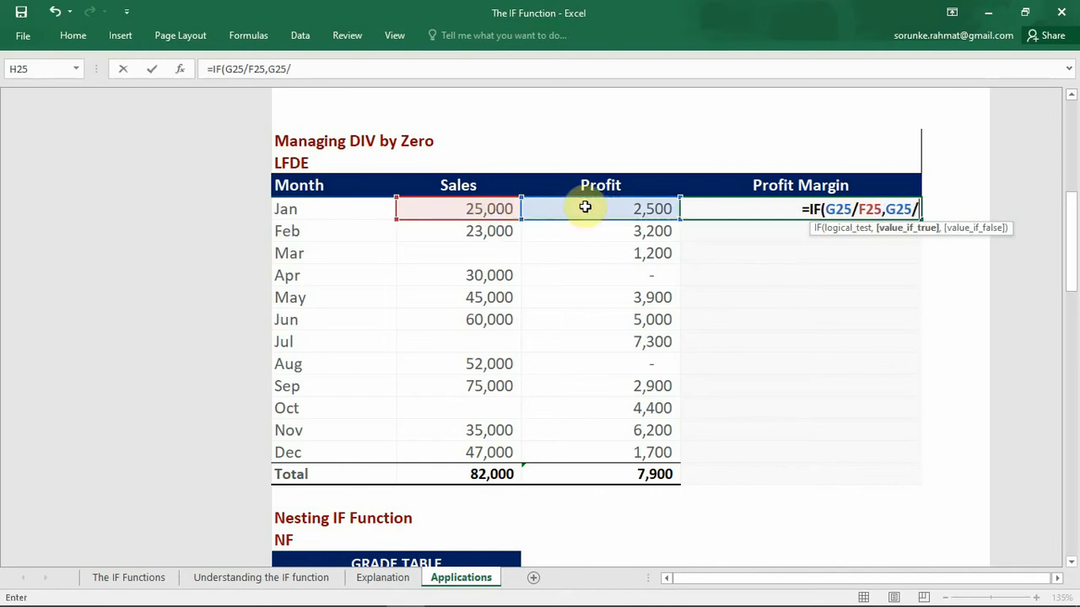
left_click(474, 210)
type(",")
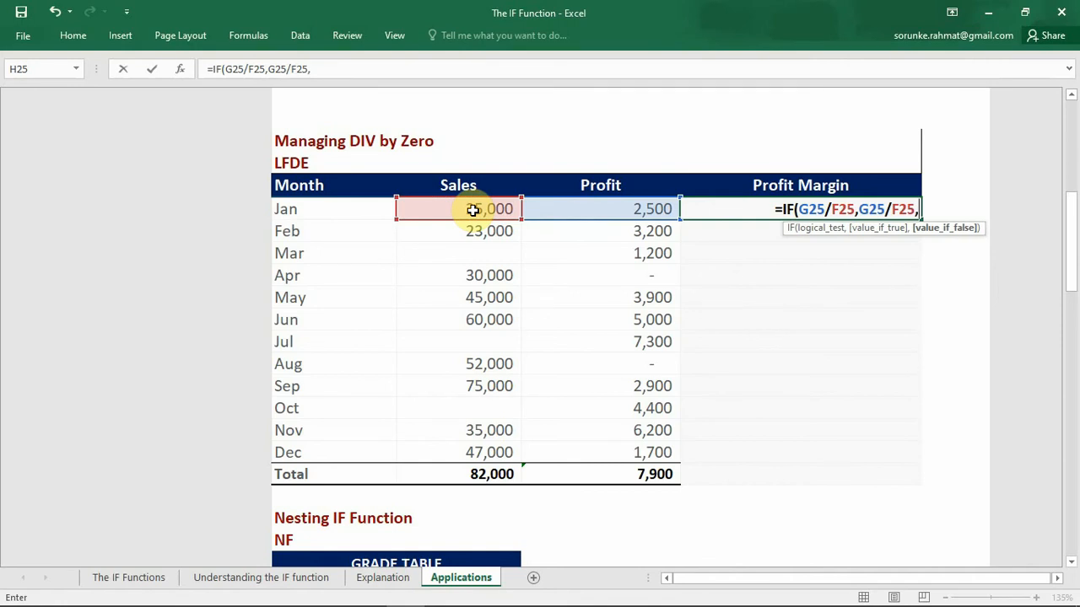
type("\"")
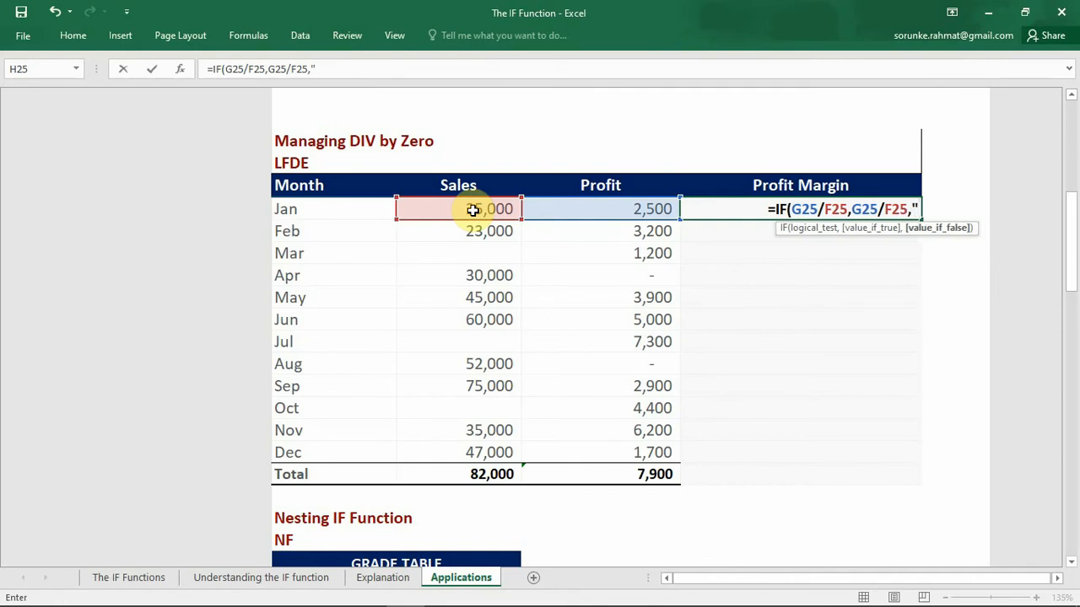
type(" NO SA")
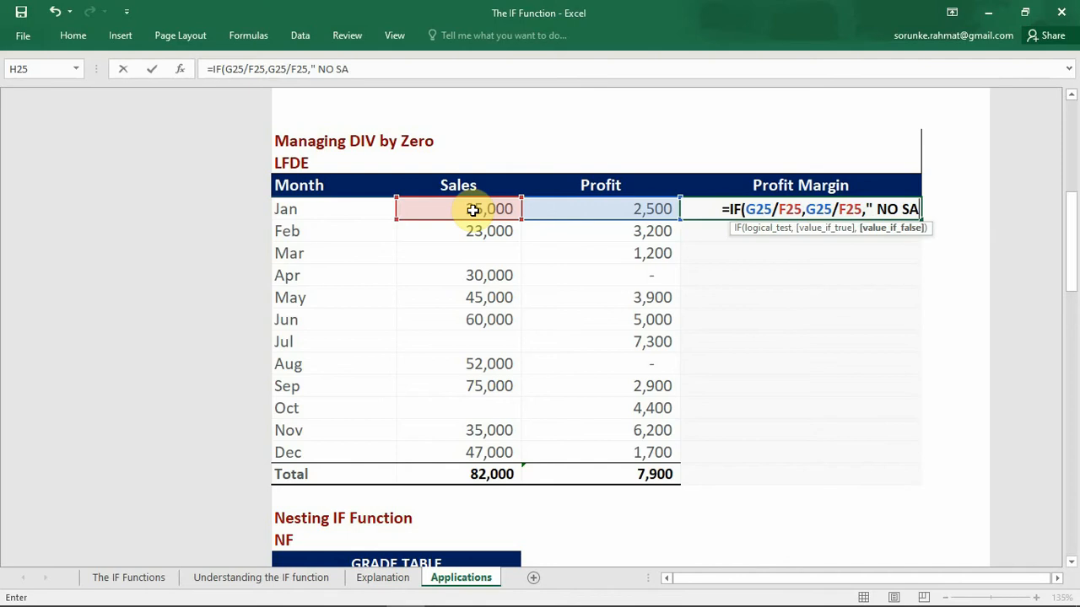
type("L")
type("E")
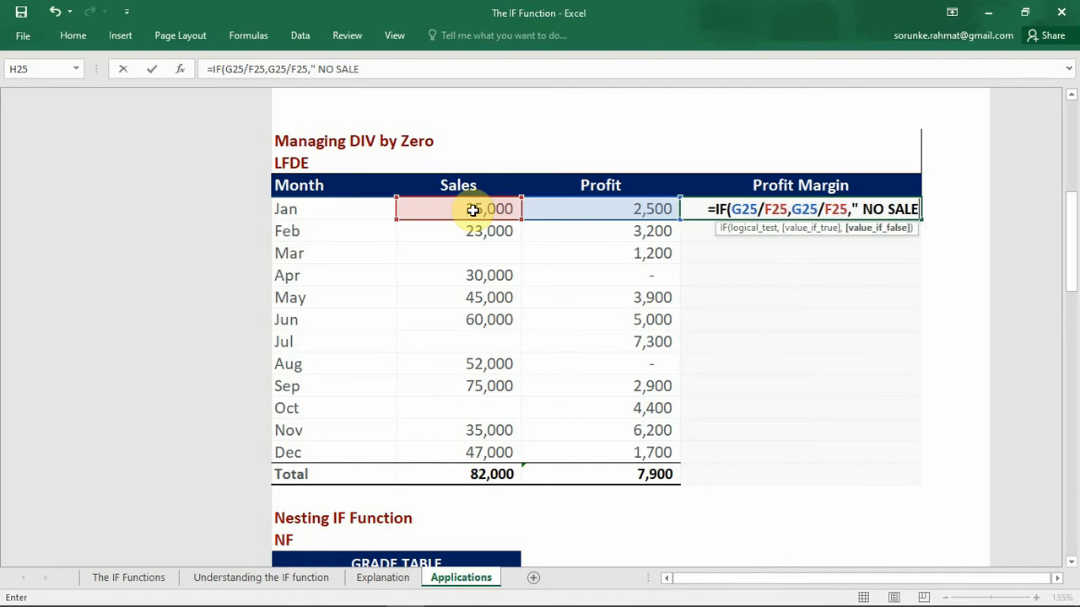
type("S\"")
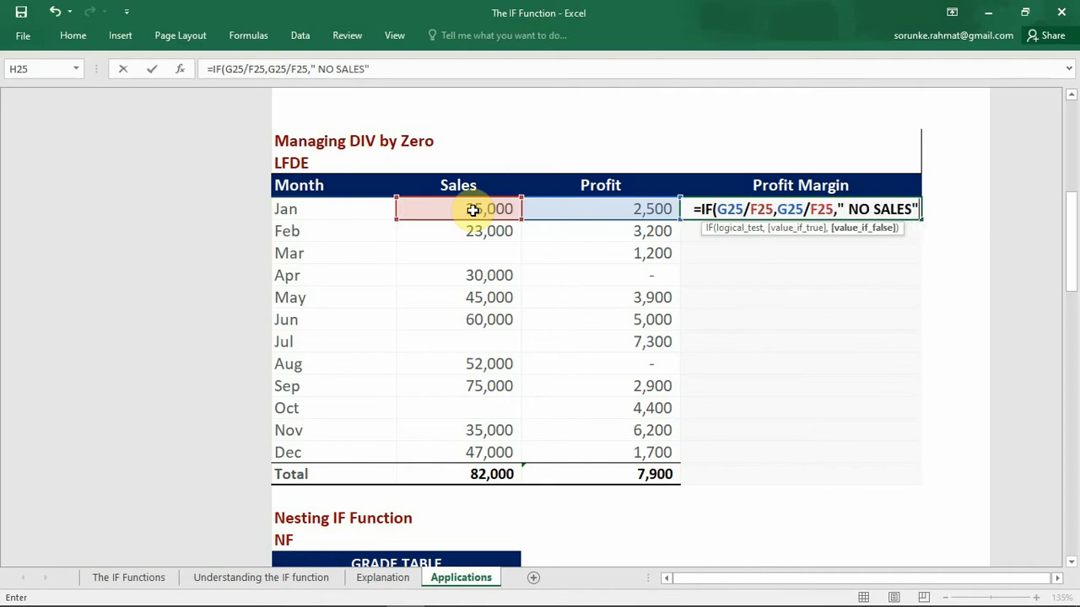
type(")")
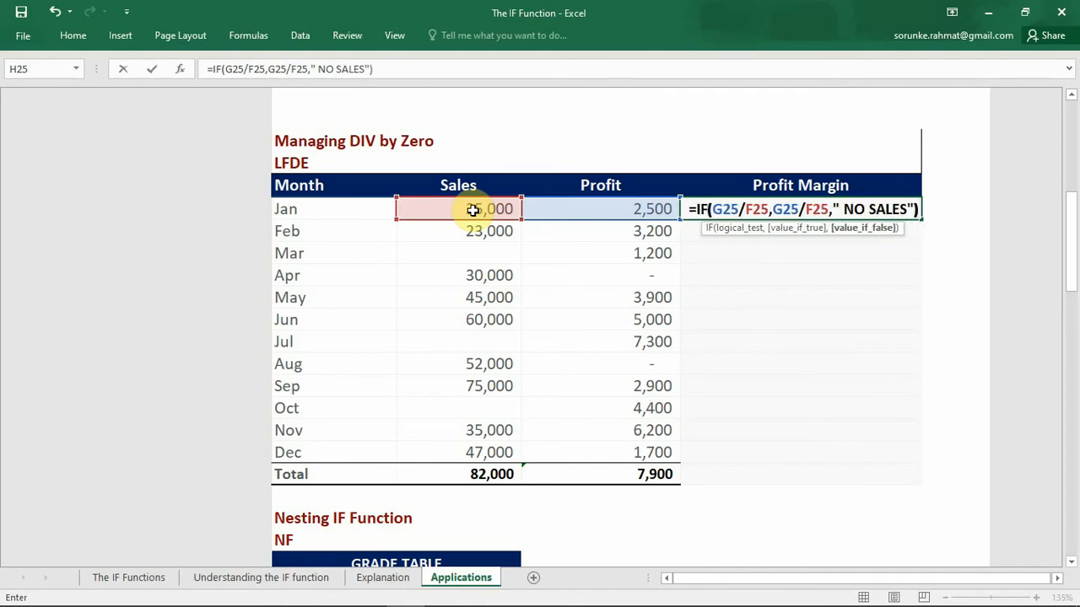
key("Return")
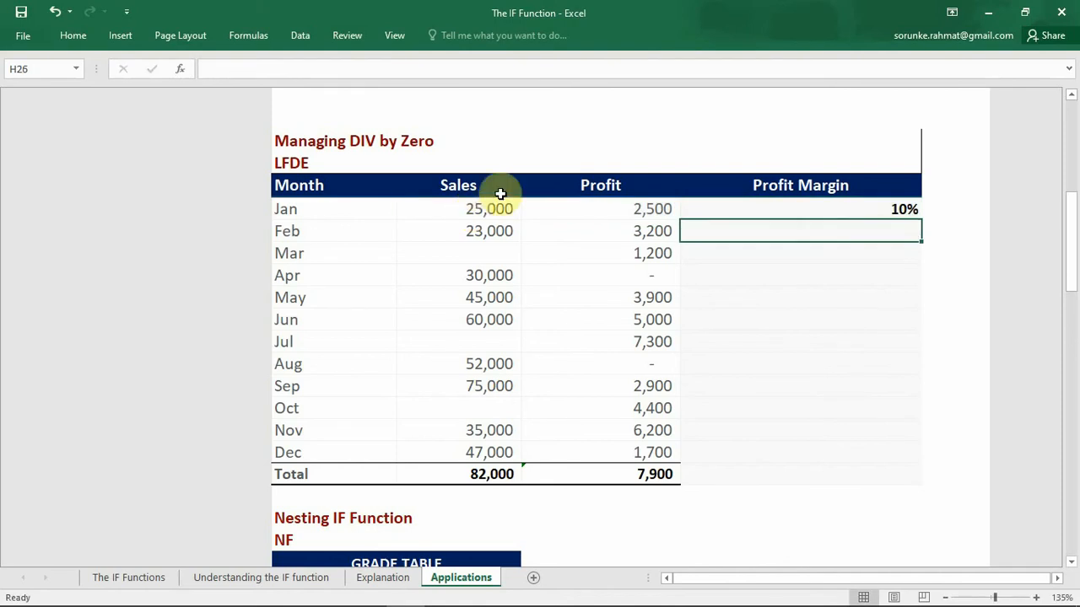
left_click(822, 206)
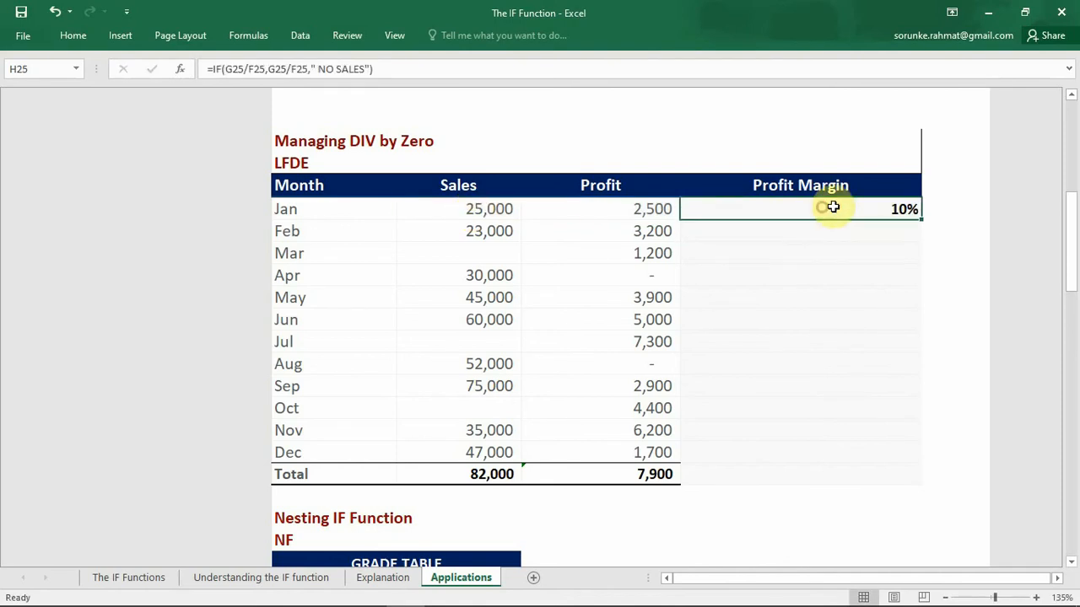
double_click(921, 217)
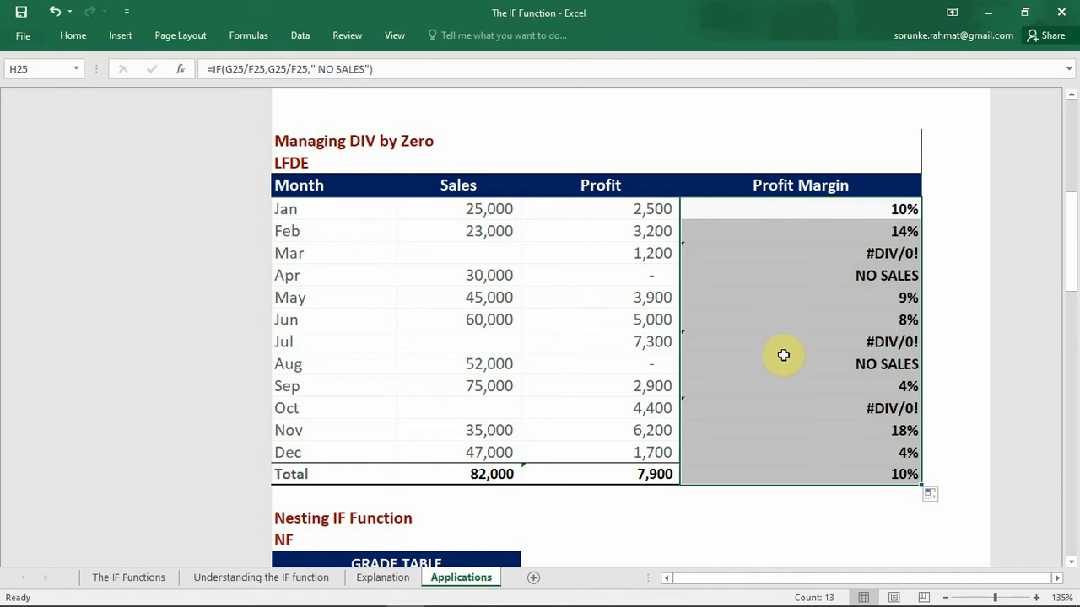
Step: Inspect March's profit margin formula and clear the Profit Margin cells from January through Total
left_click(840, 255)
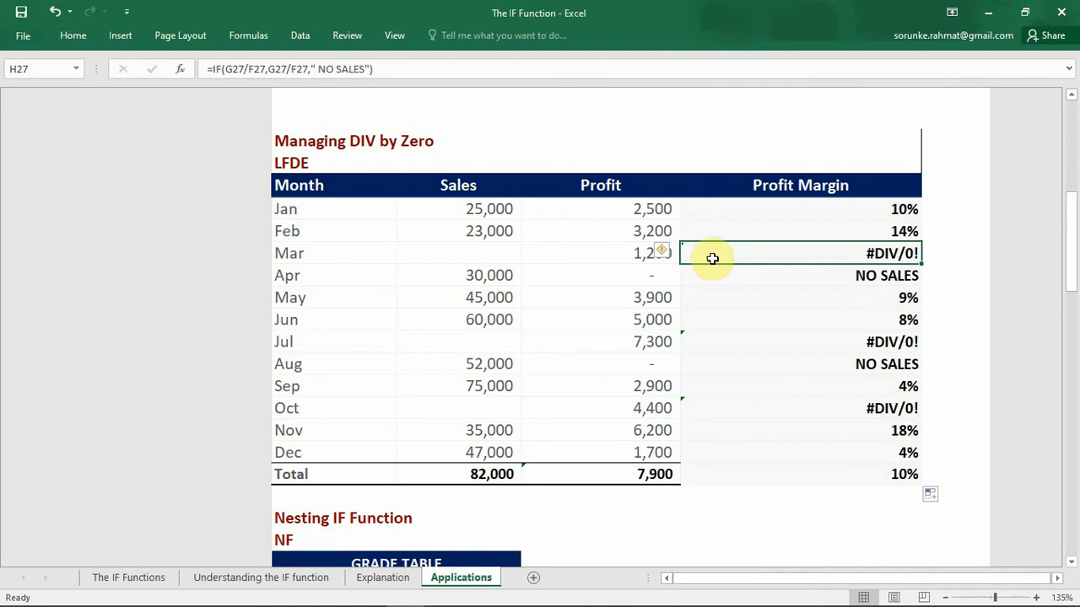
mouse_move(671, 257)
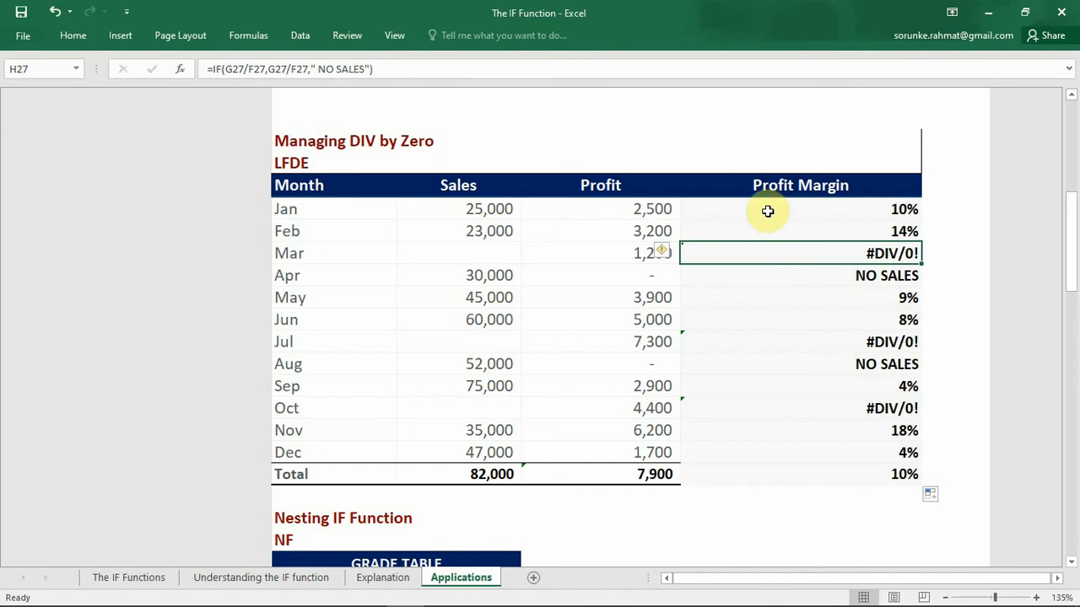
left_click_drag(768, 208, 799, 474)
key("Delete")
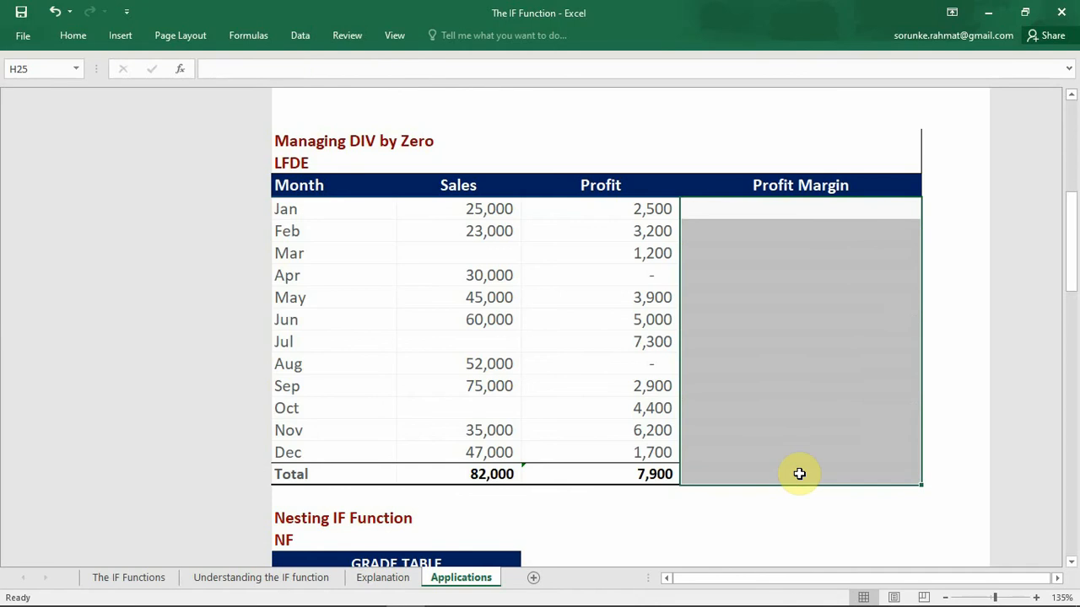
Step: In January's Profit Margin cell (H25), start an IF formula with F25="" as the logical test
left_click(854, 208)
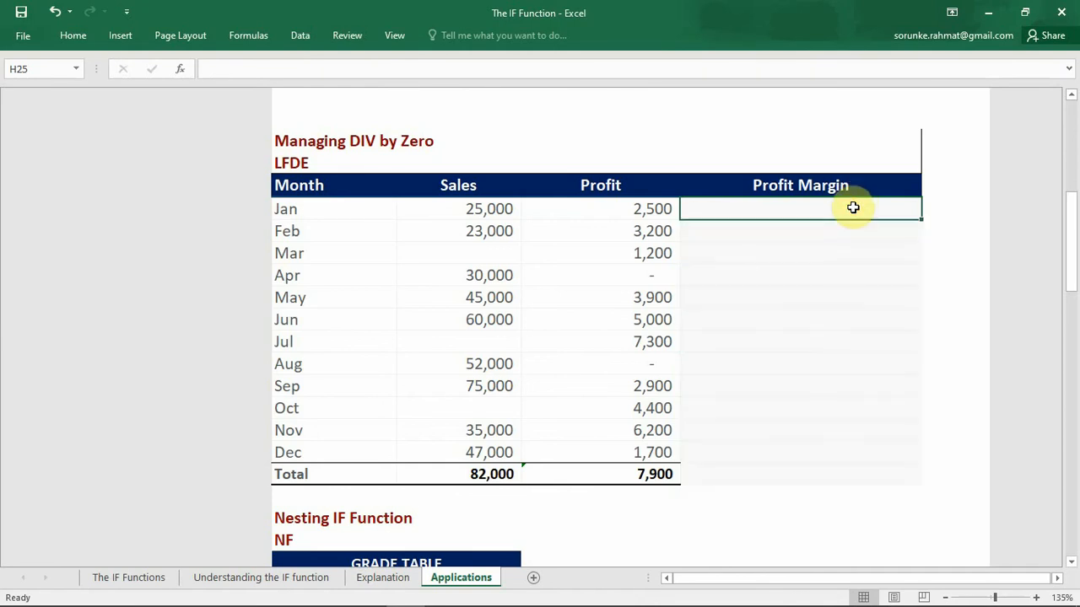
type("=IF(")
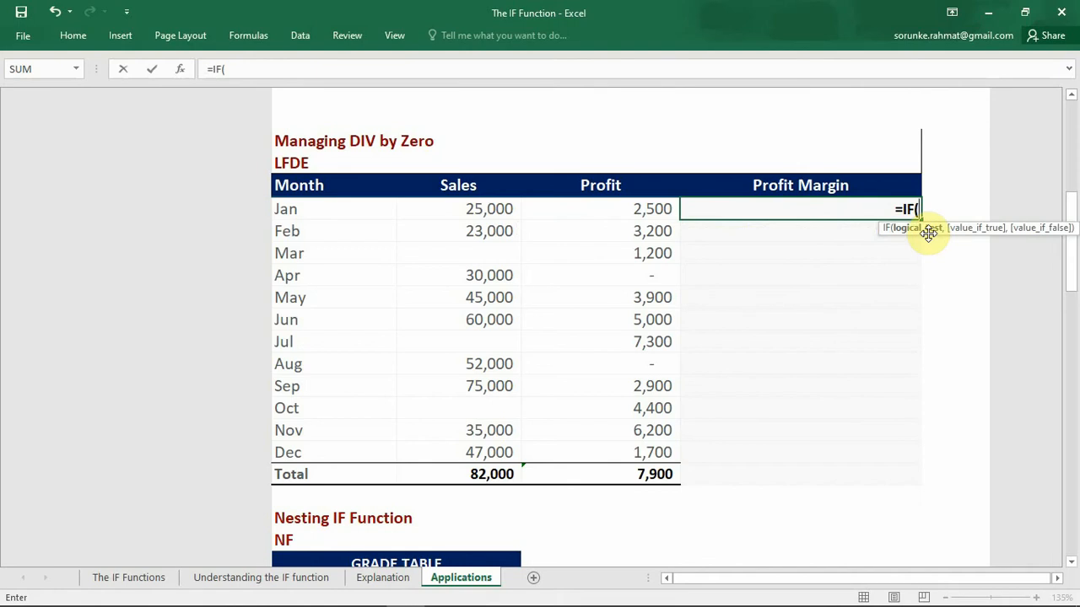
left_click(480, 208)
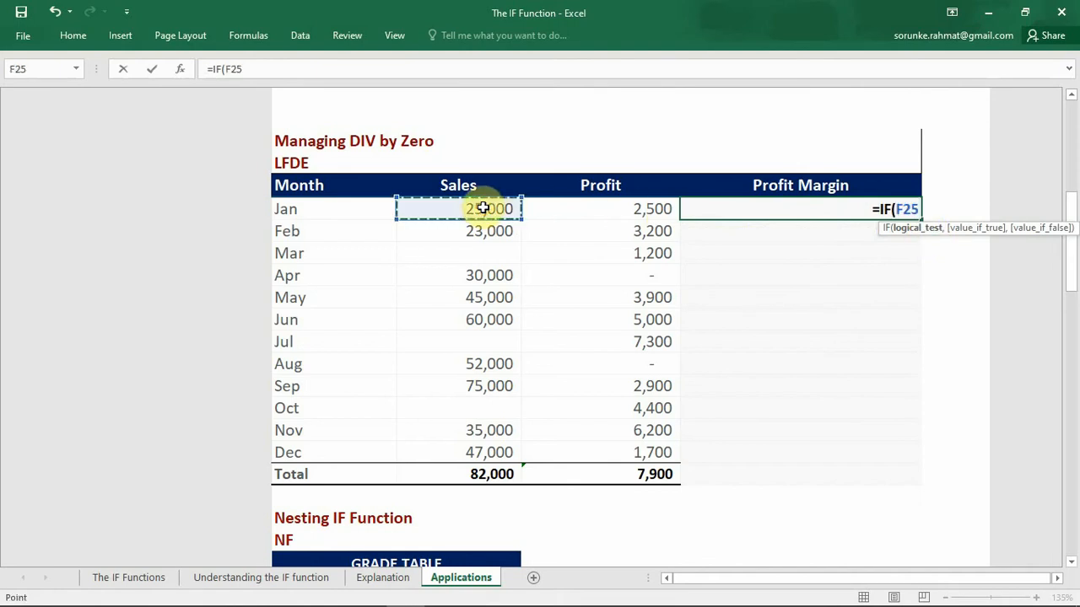
type("=\"\",")
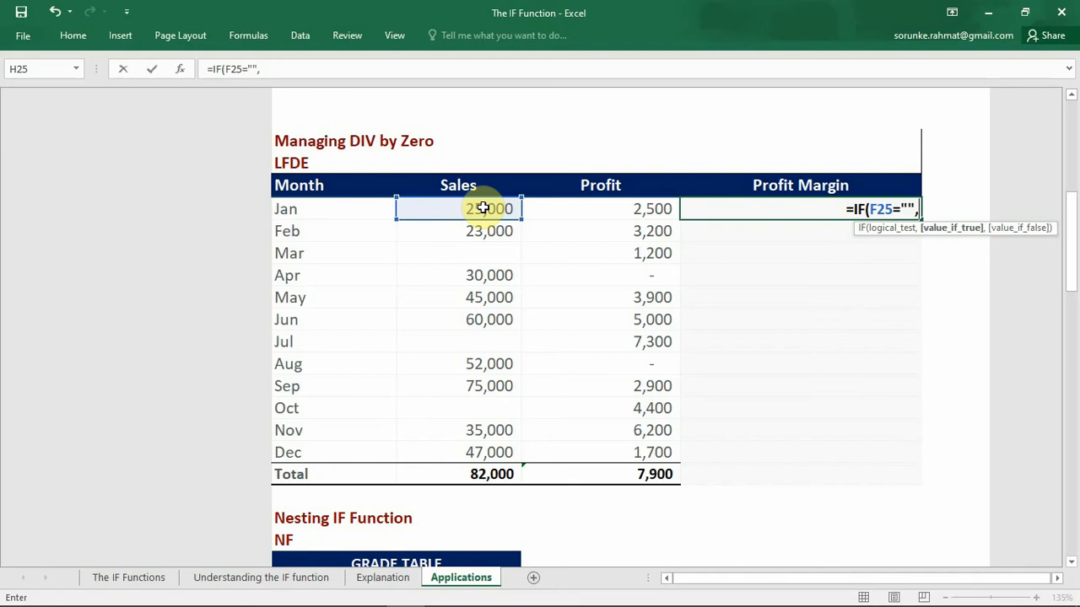
Step: Set "NO SALES" as the value if true in January's IF formula
type("\"")
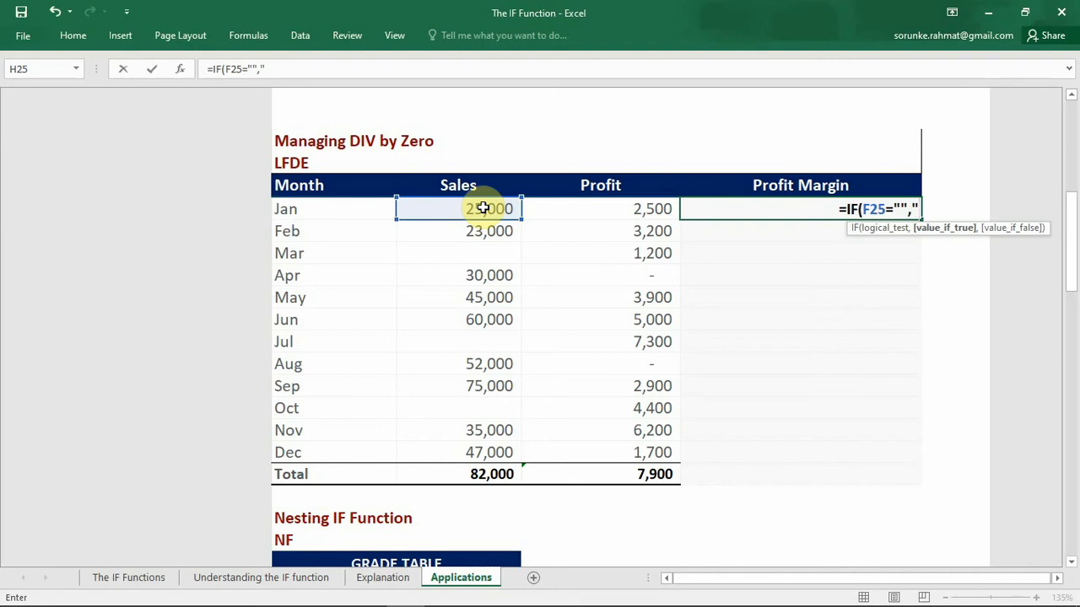
type("NO S")
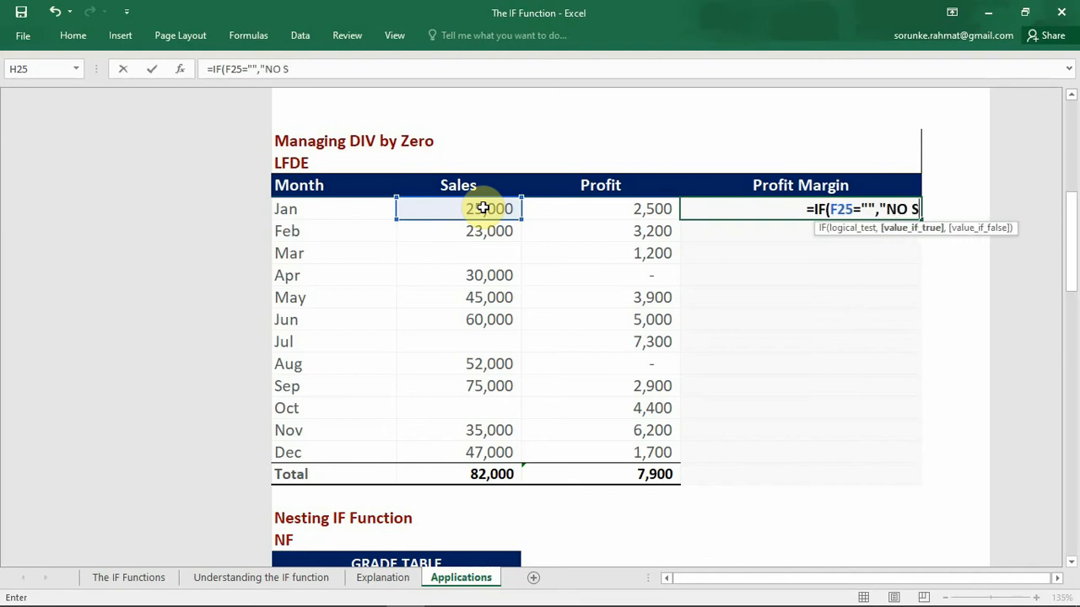
type("ALE")
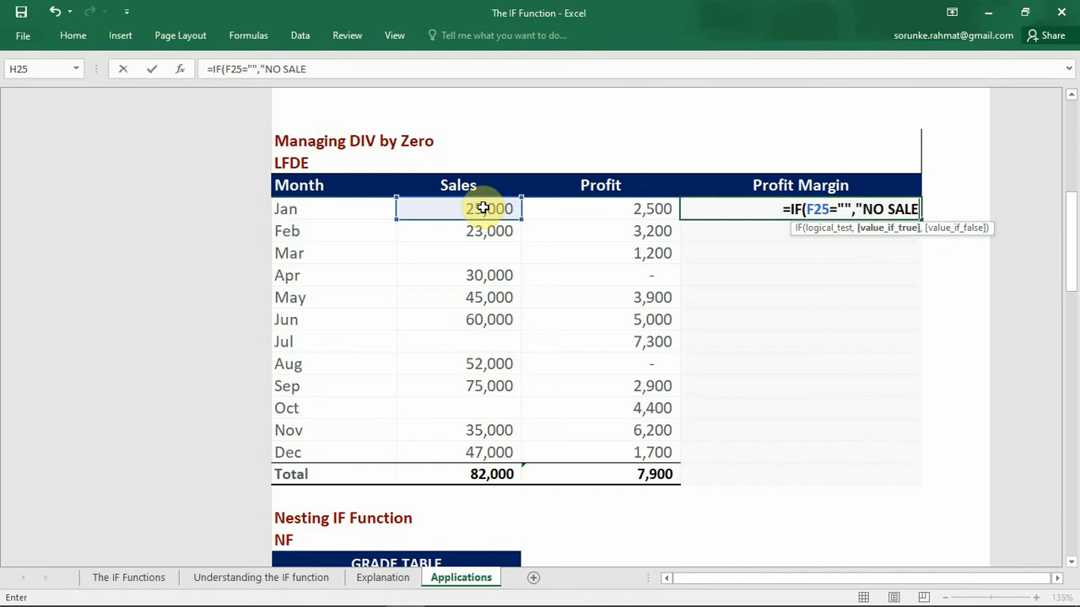
type("S\"")
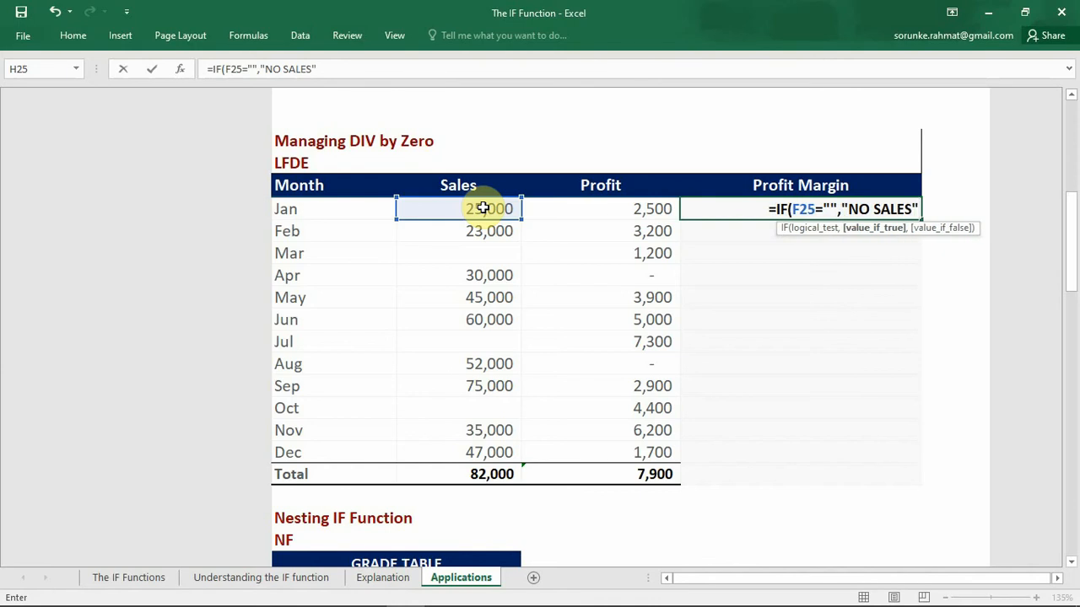
type(",")
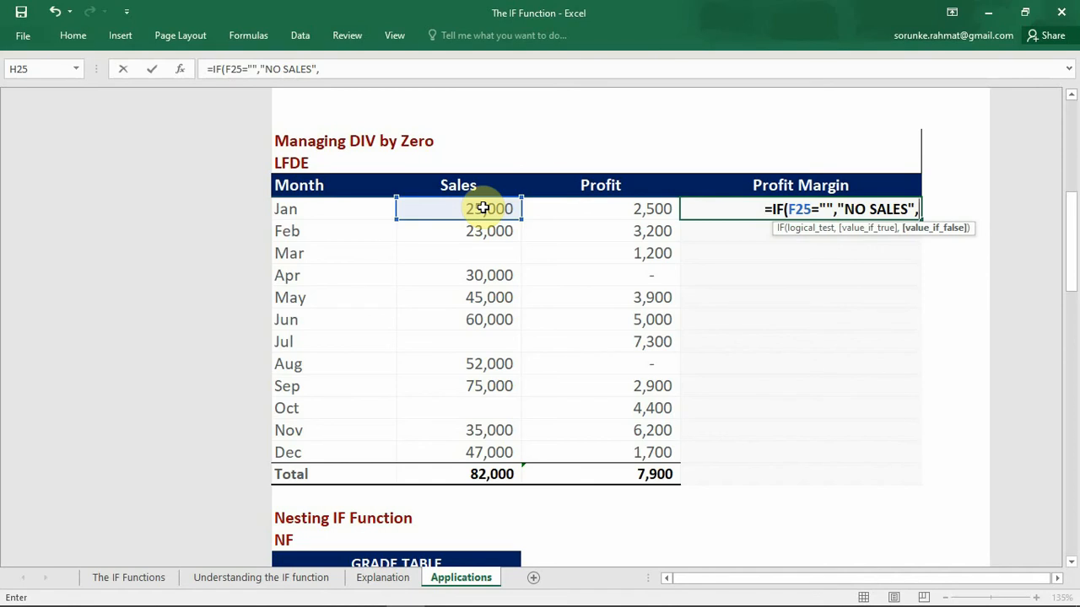
Step: Complete January's IF formula with G25/F25 as the value if false, and fill it down through December
left_click(550, 212)
type("/")
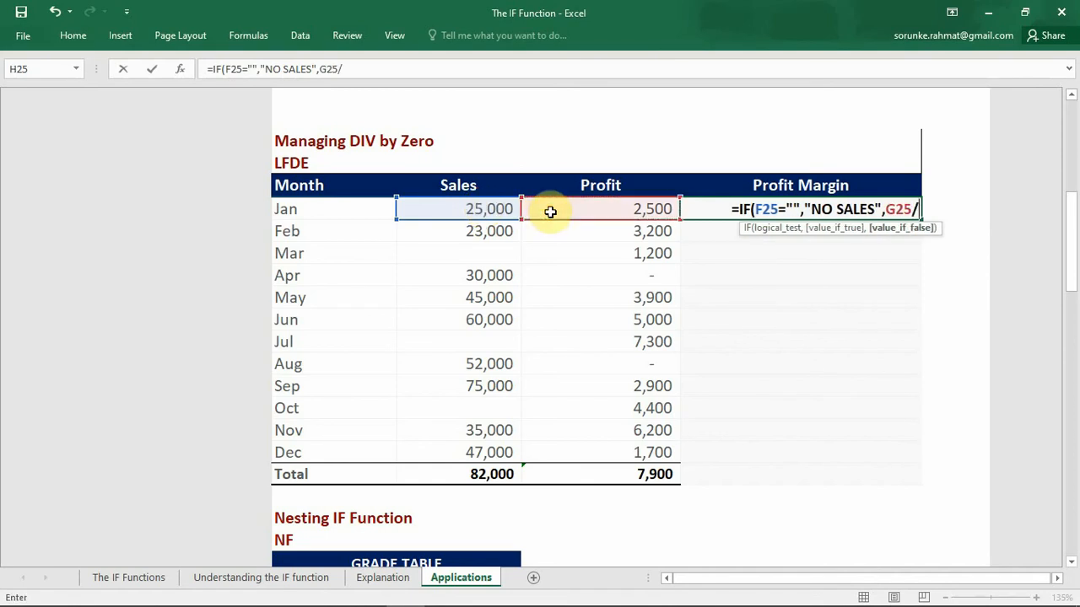
left_click(464, 208)
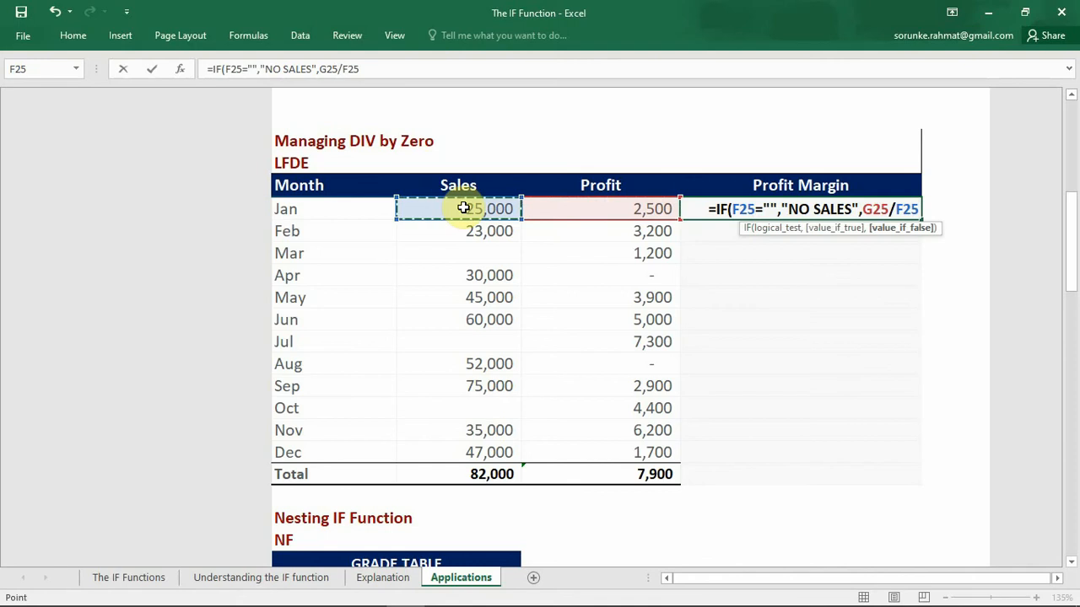
type(")")
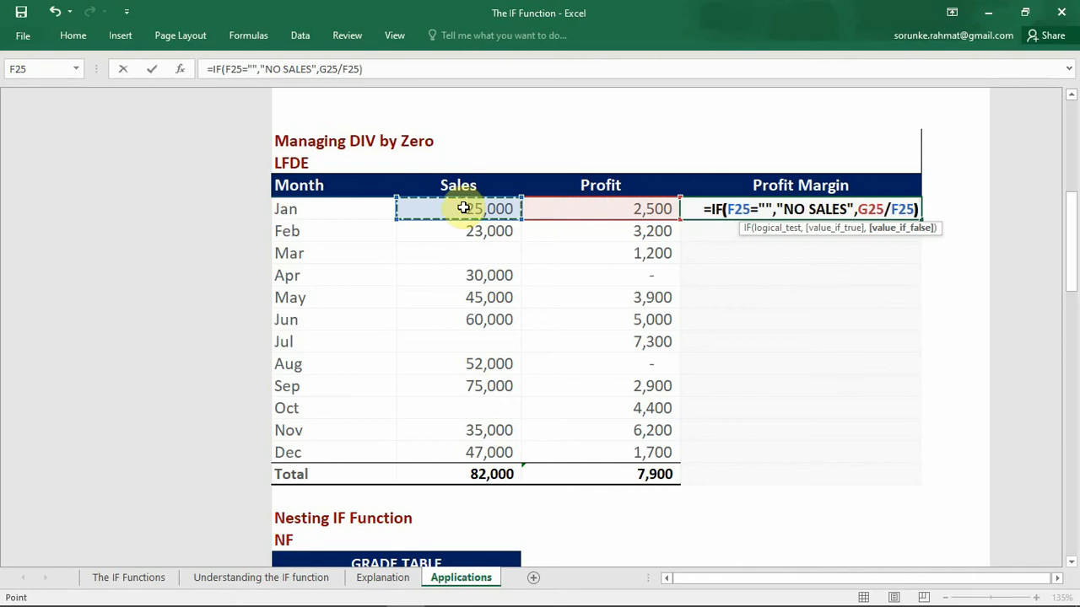
key("Return")
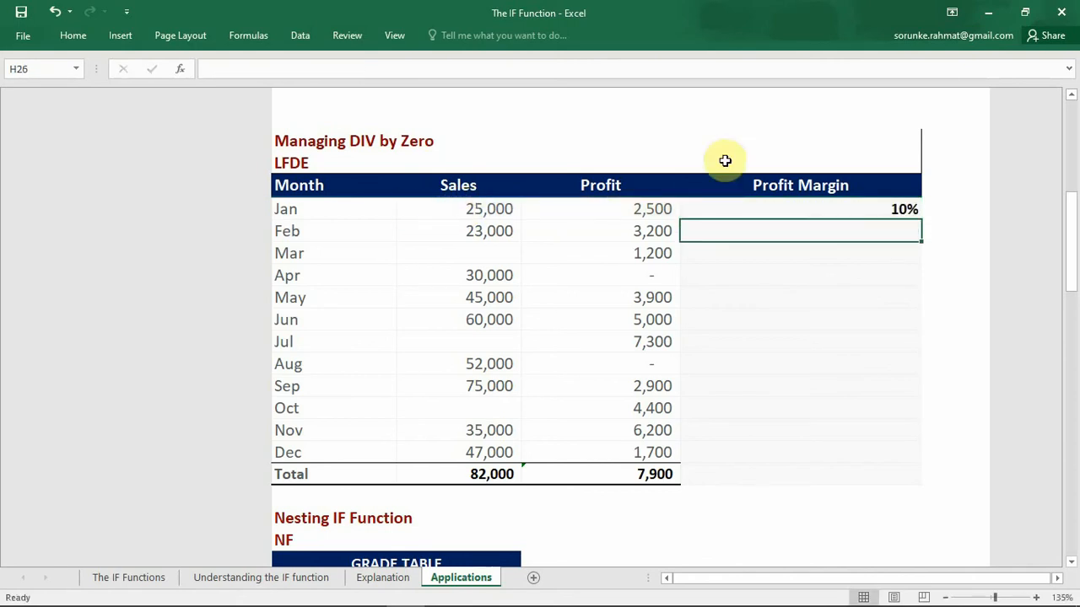
left_click(831, 209)
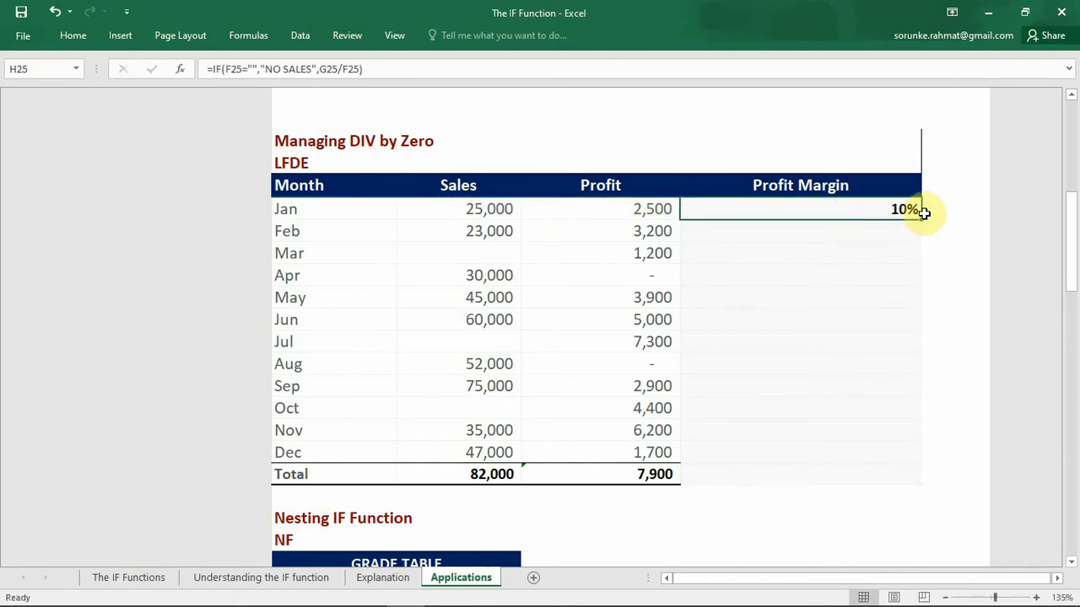
left_click_drag(921, 217, 897, 462)
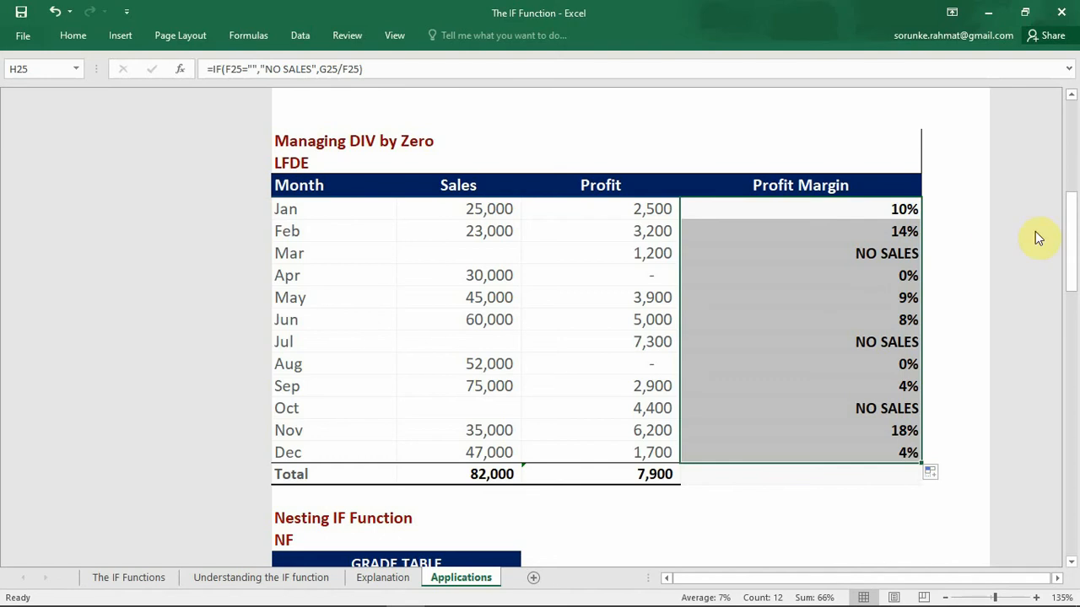
Step: In the Students Scores table under Nesting IF Function, start an IF formula in the first Grade cell (G51) with F51=$E$43 as the logical test
left_click_drag(1072, 241, 1073, 338)
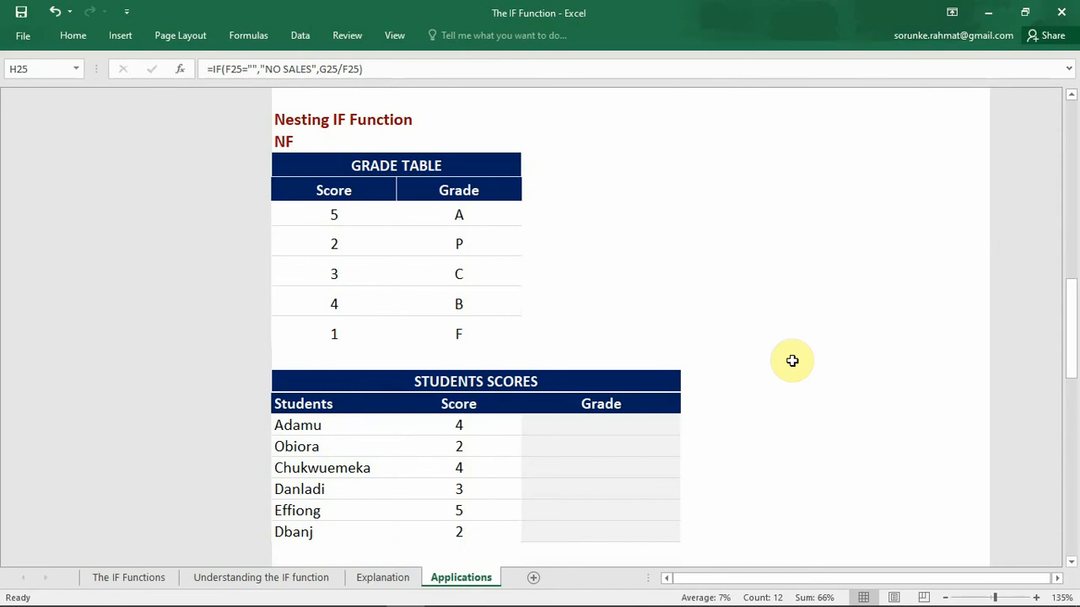
left_click(661, 432)
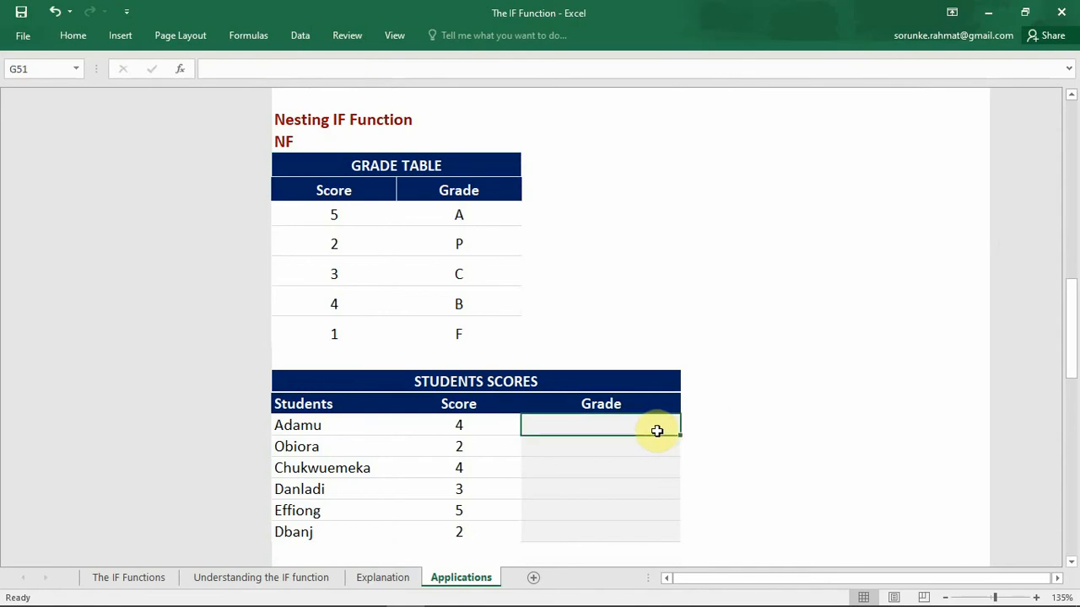
type("=I")
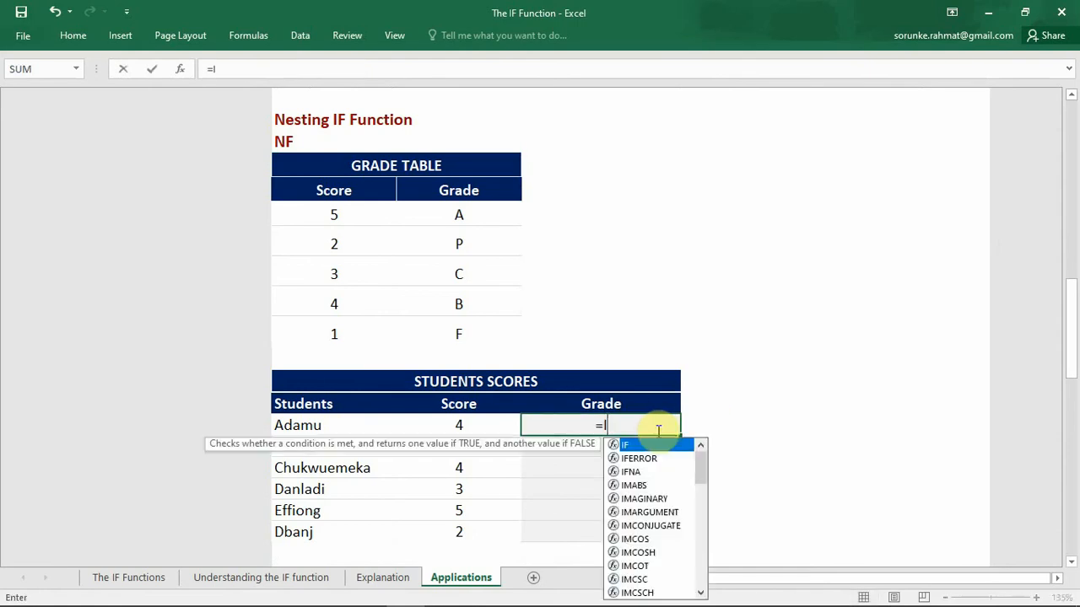
type("F(")
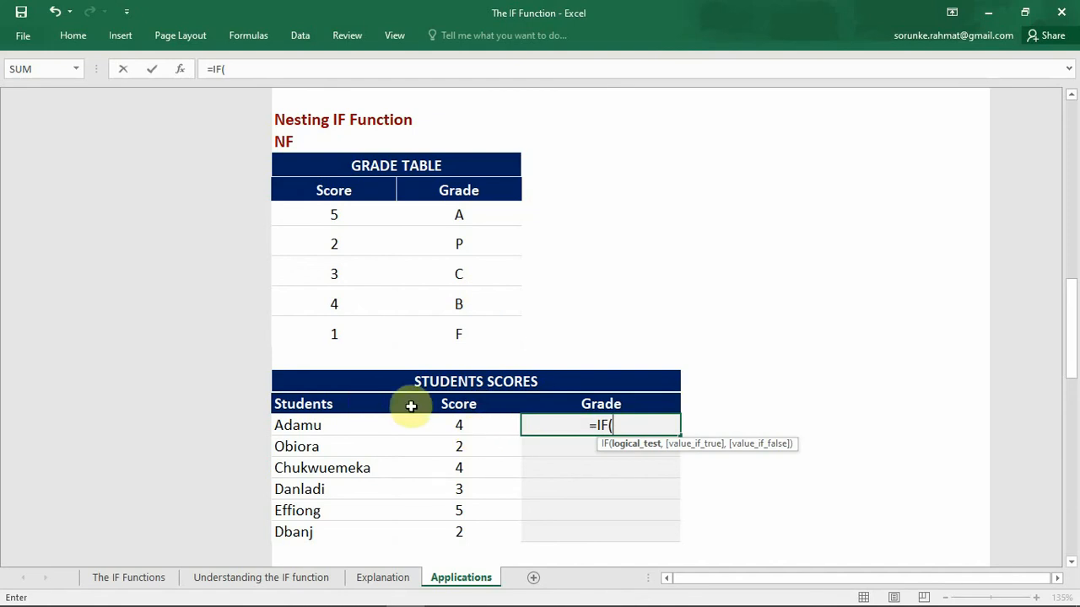
left_click(453, 426)
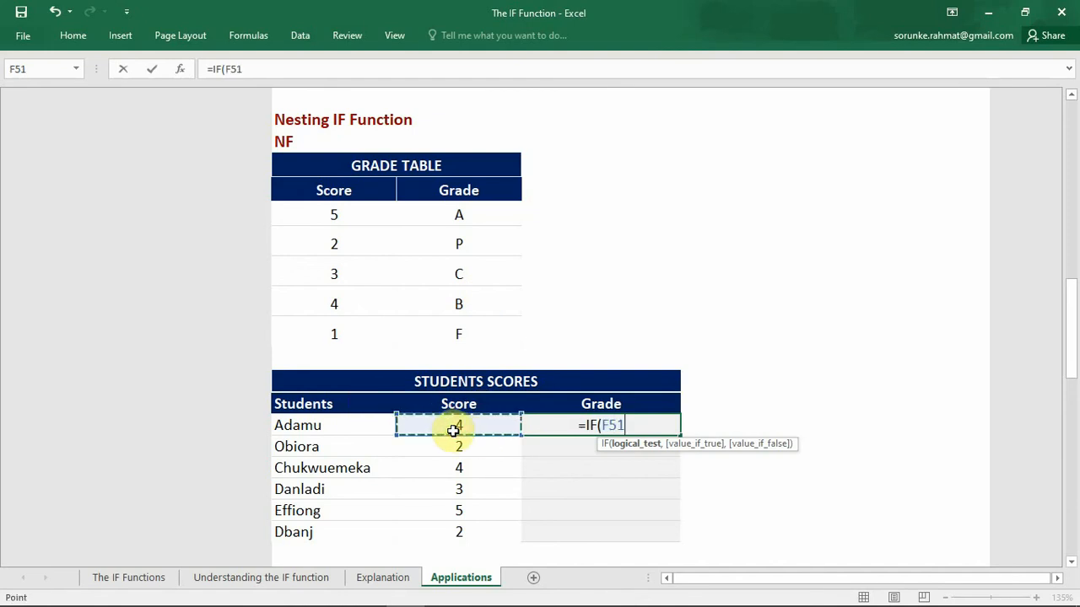
type("=")
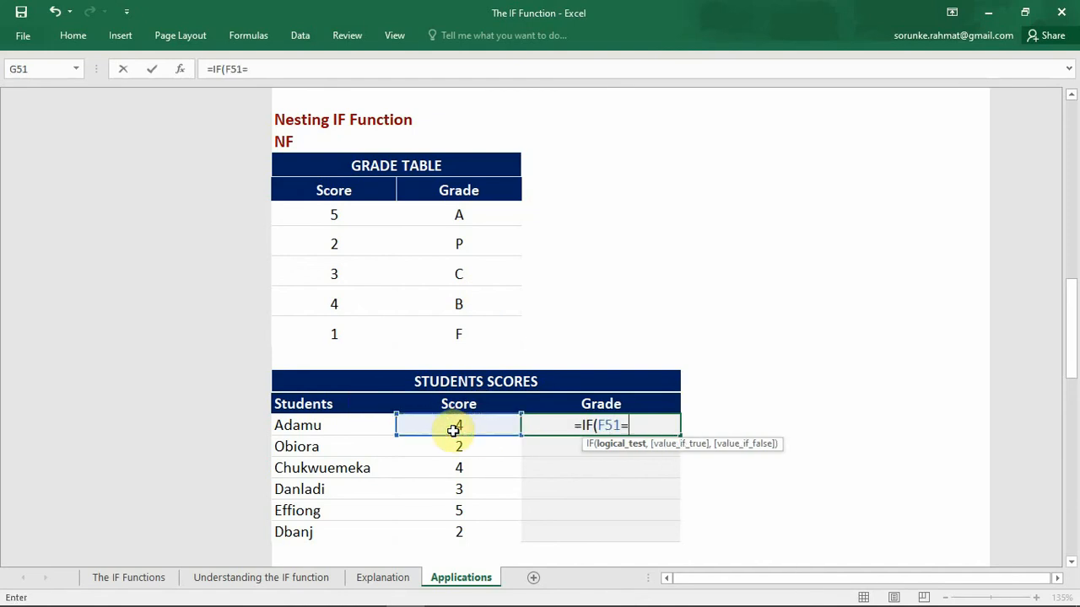
left_click(348, 214)
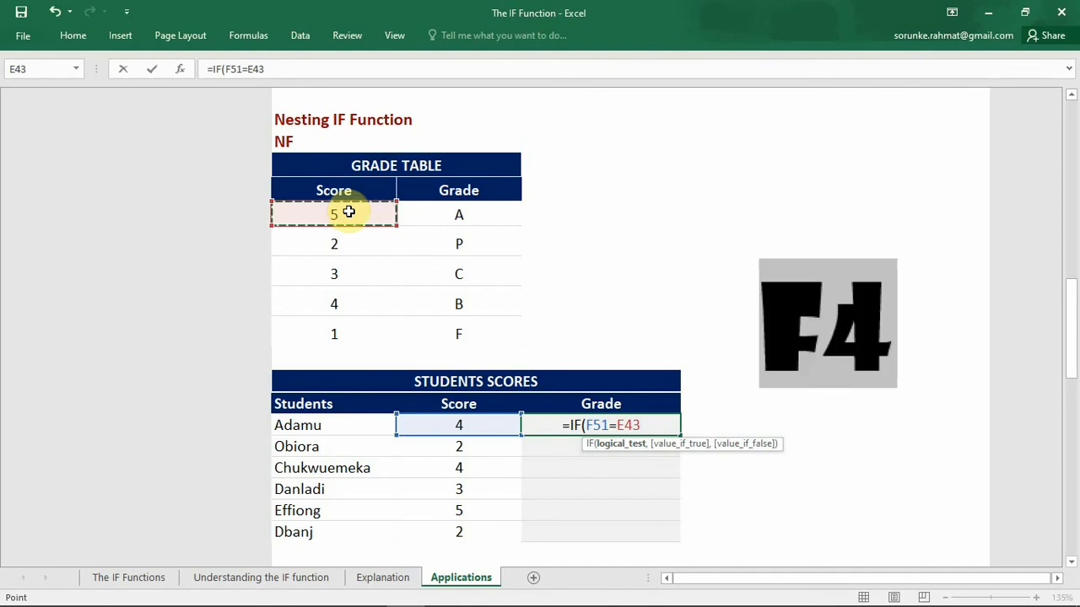
key("F4")
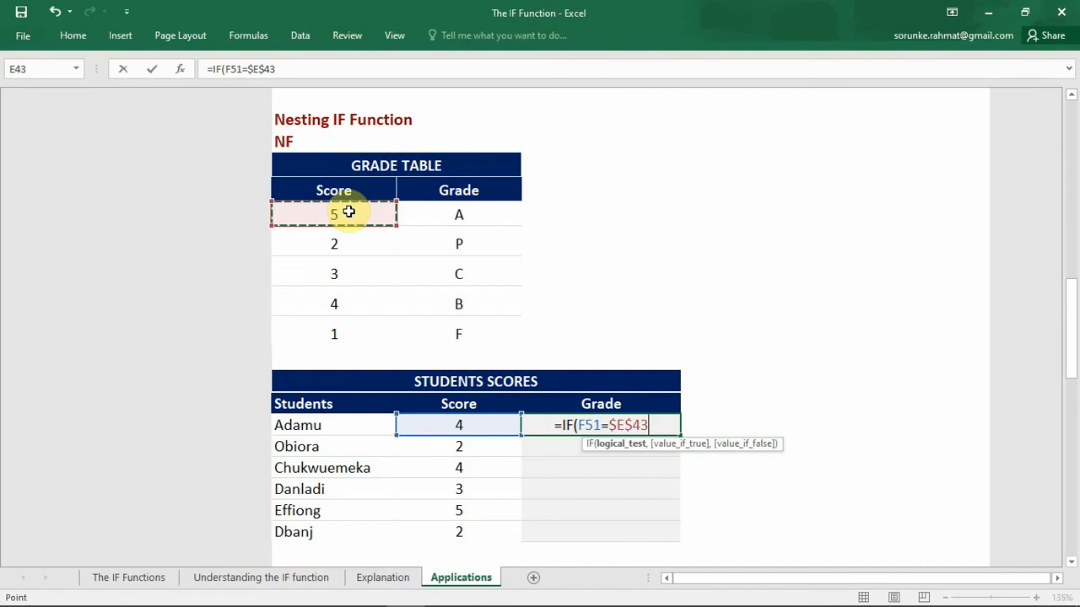
type(",")
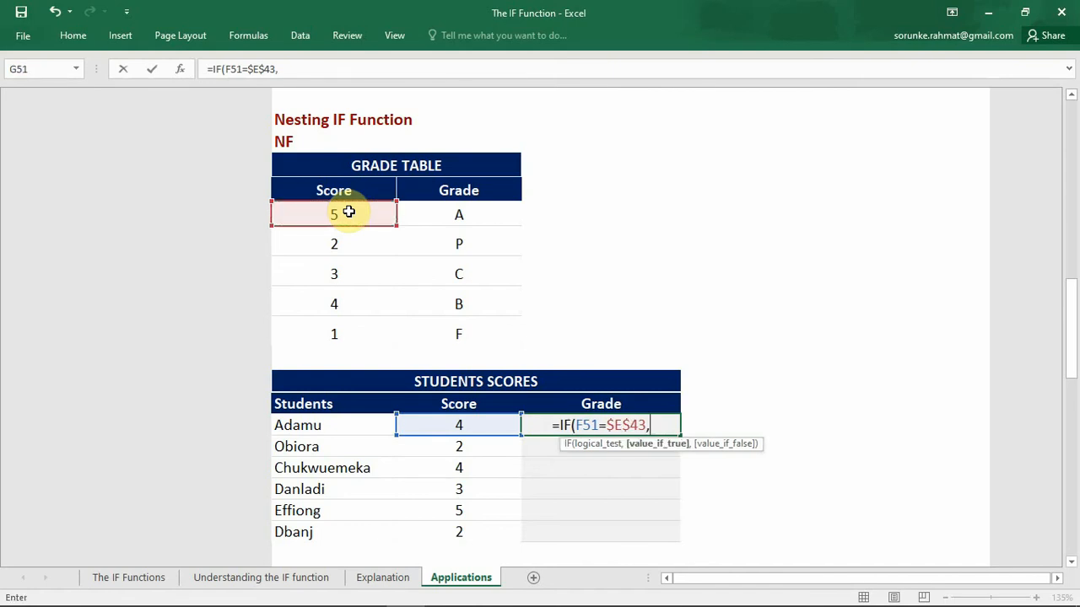
Step: Set the absolute reference $F$43 as the value if true in G51's IF formula
left_click(424, 217)
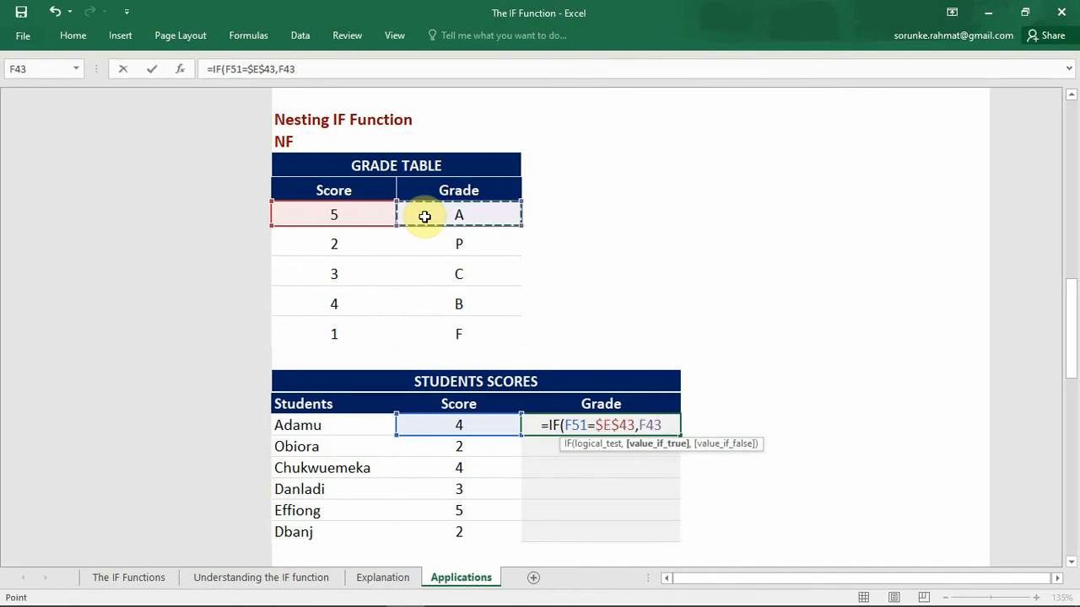
key("F4")
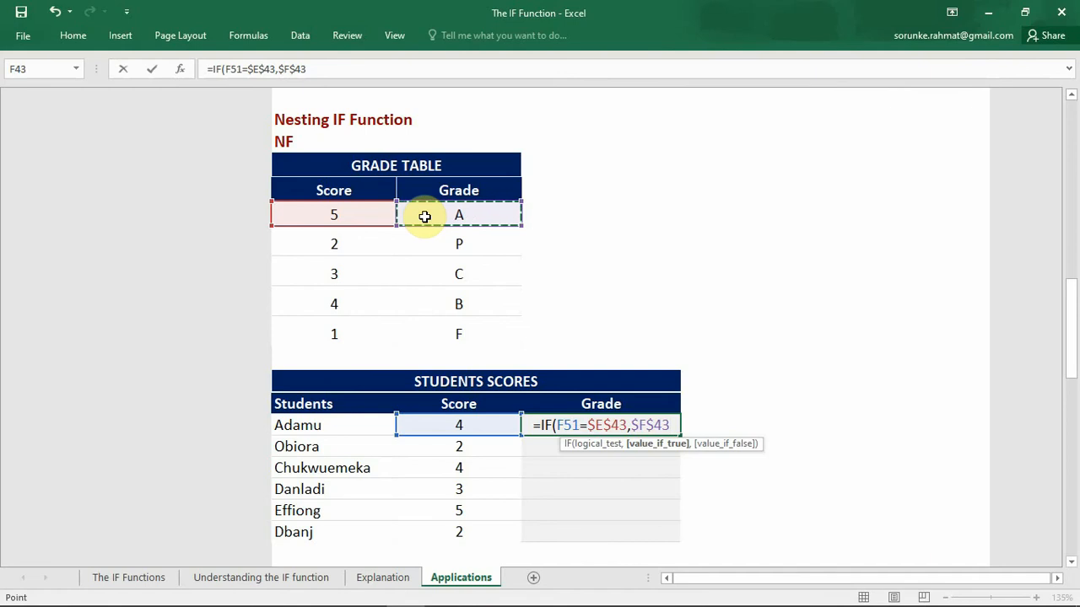
type(",")
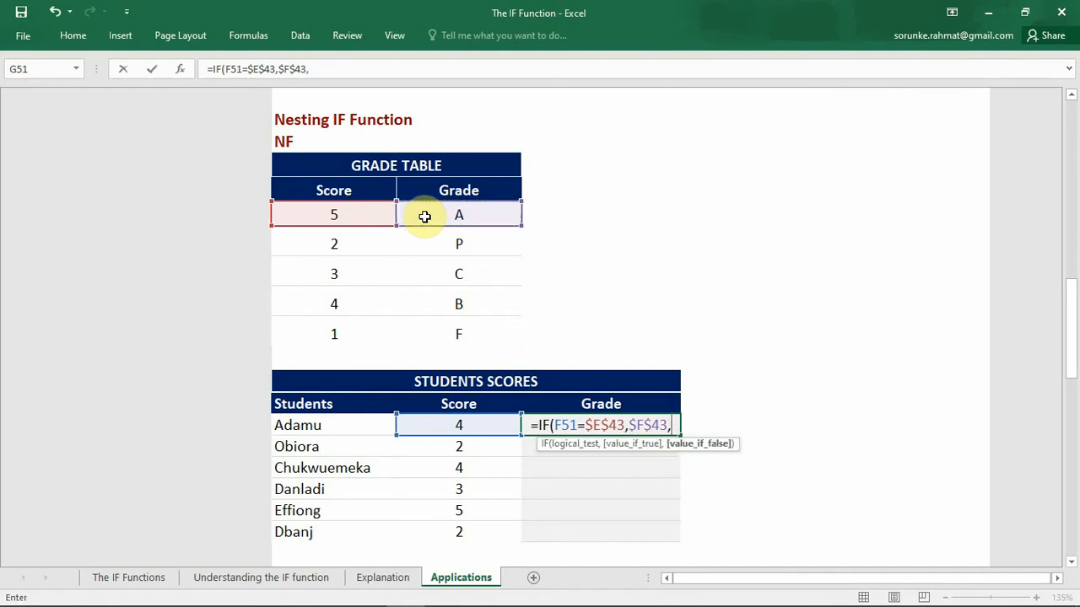
type("IF(")
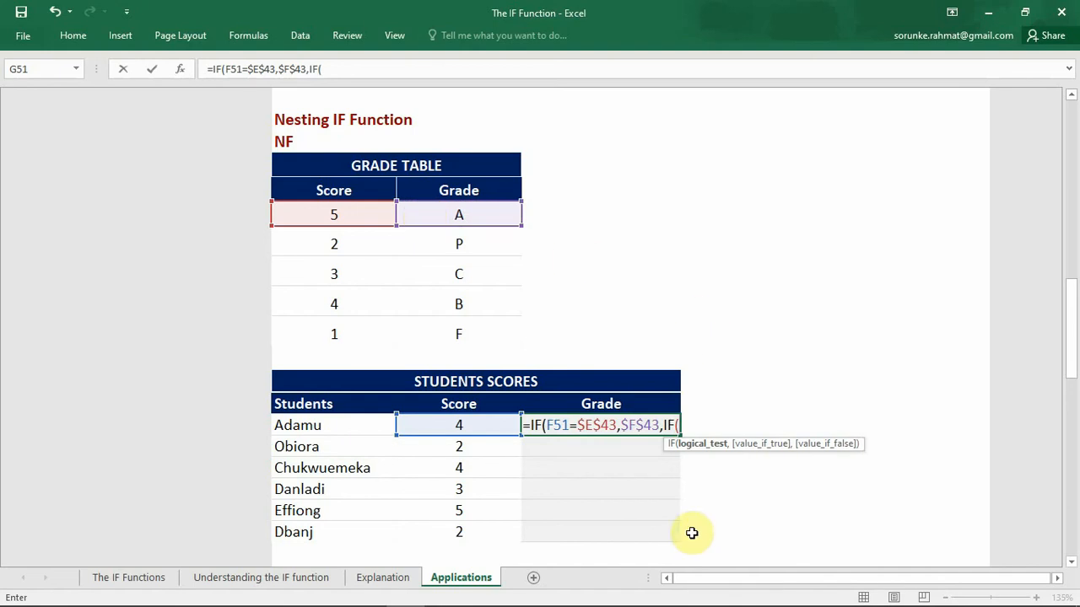
Step: Nest a second IF as G51's value if false, testing F51=$E$44 and returning $F$44 when true
left_click(486, 424)
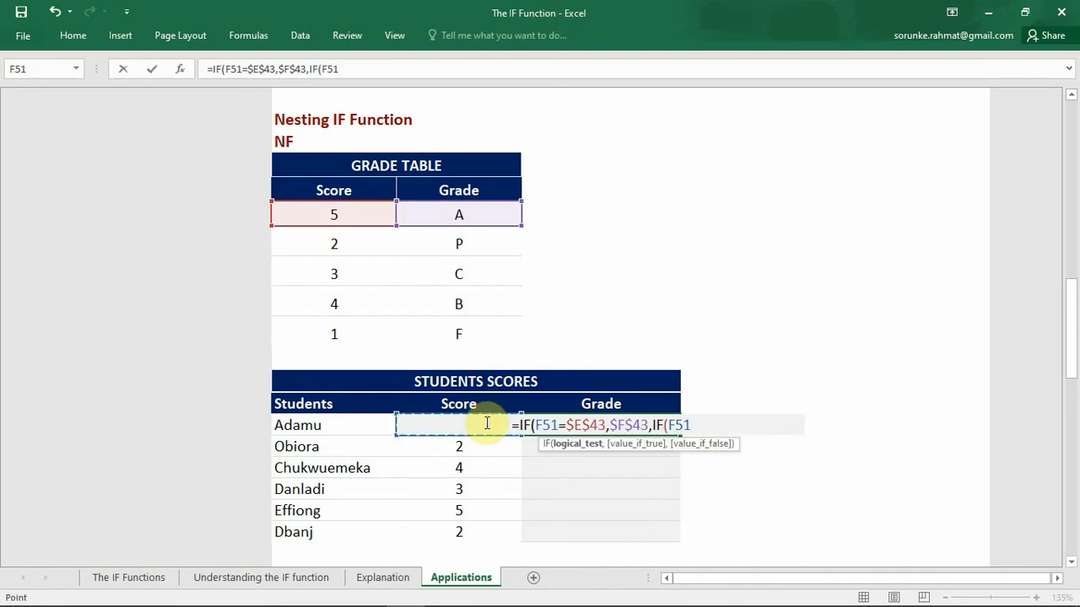
type("=")
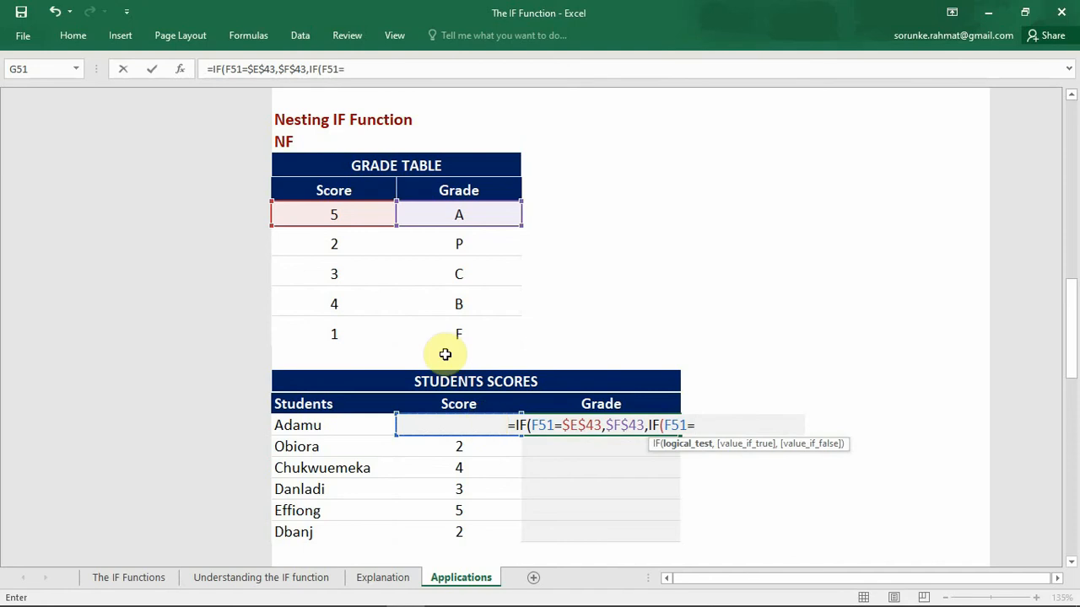
left_click(333, 241)
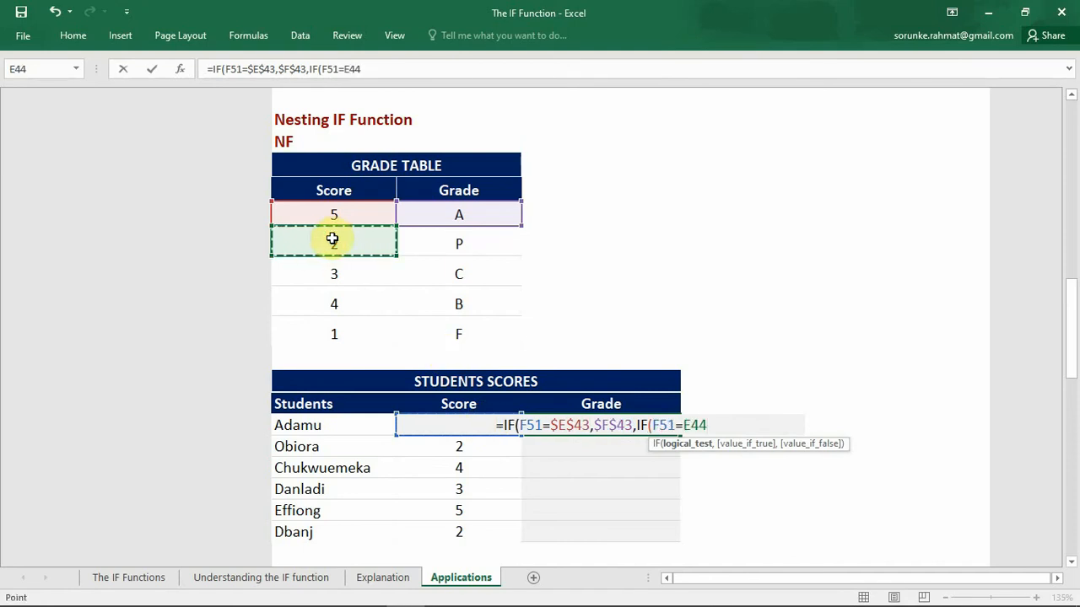
key("F4")
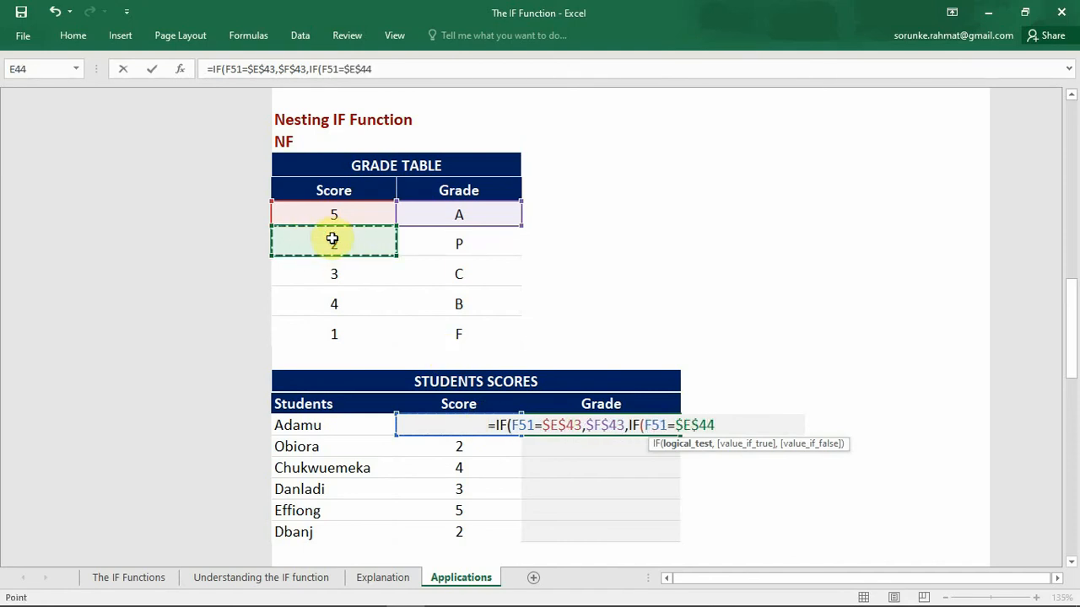
type(",")
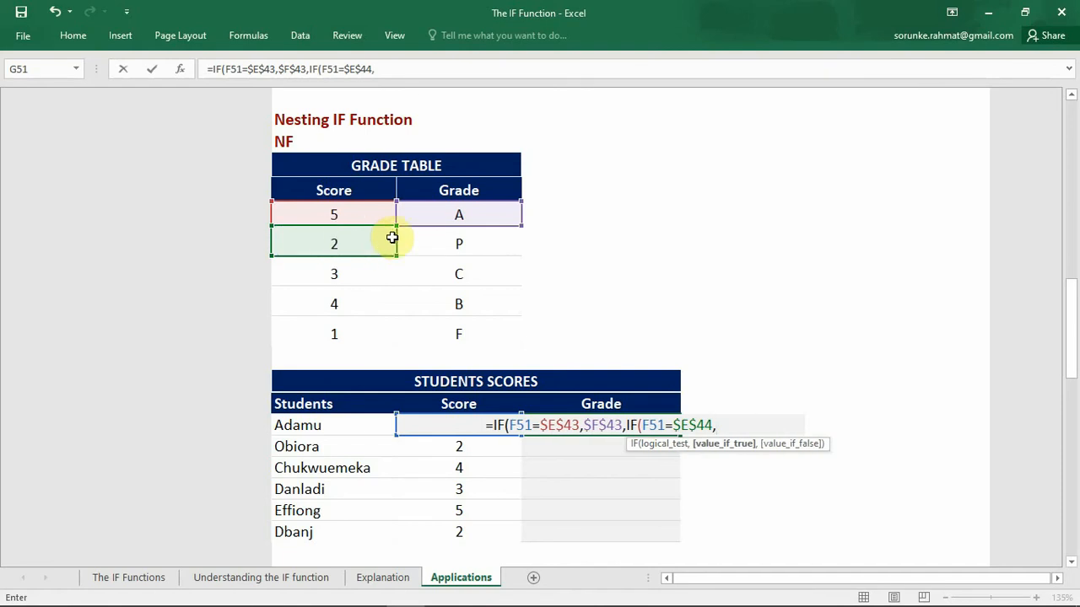
left_click(454, 242)
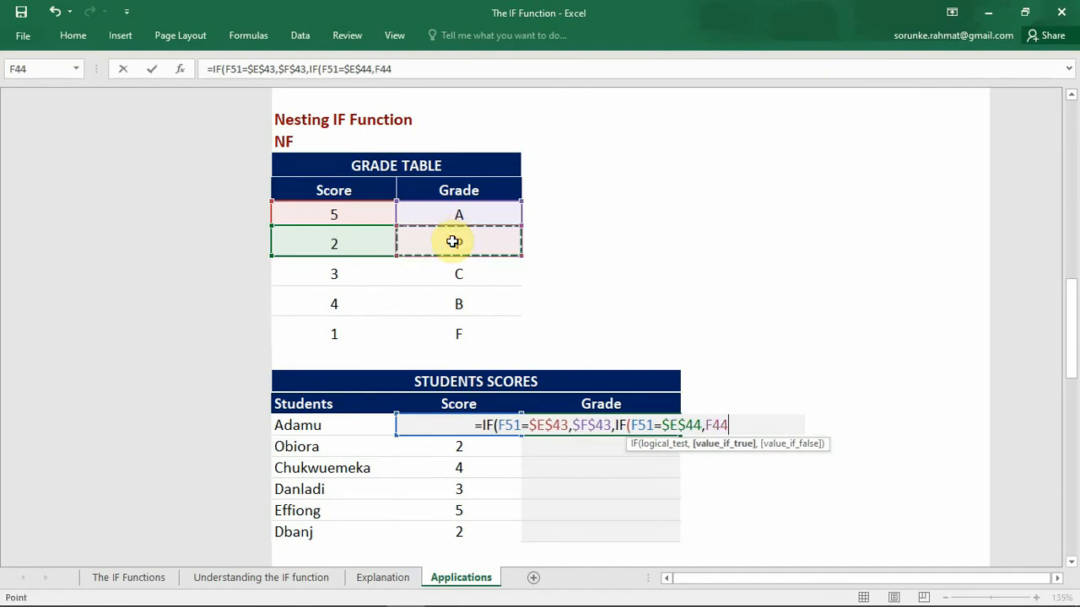
key("F4")
type(",")
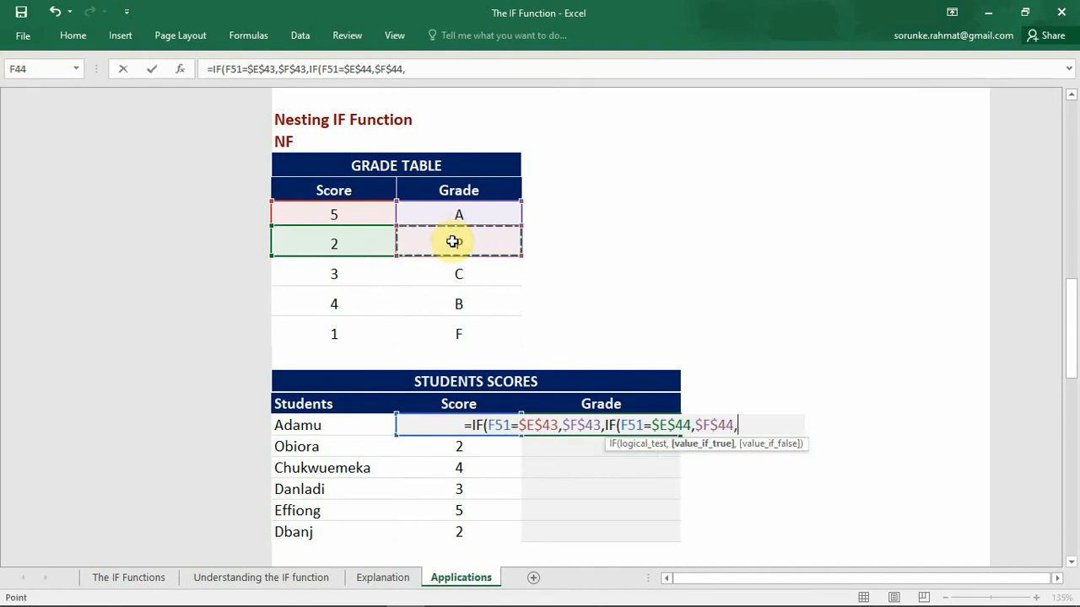
type("IF")
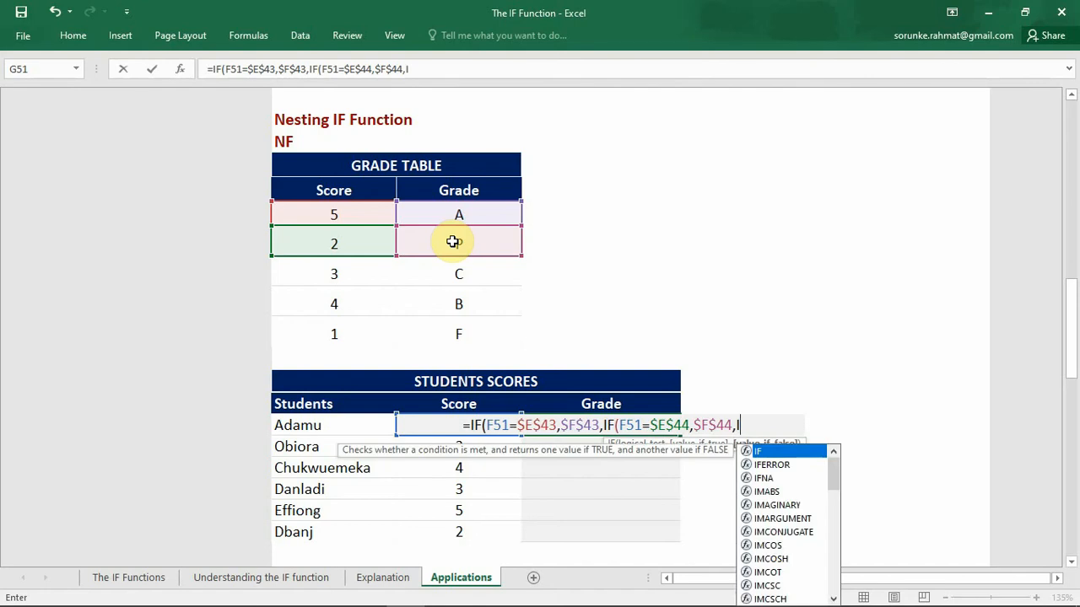
type("(")
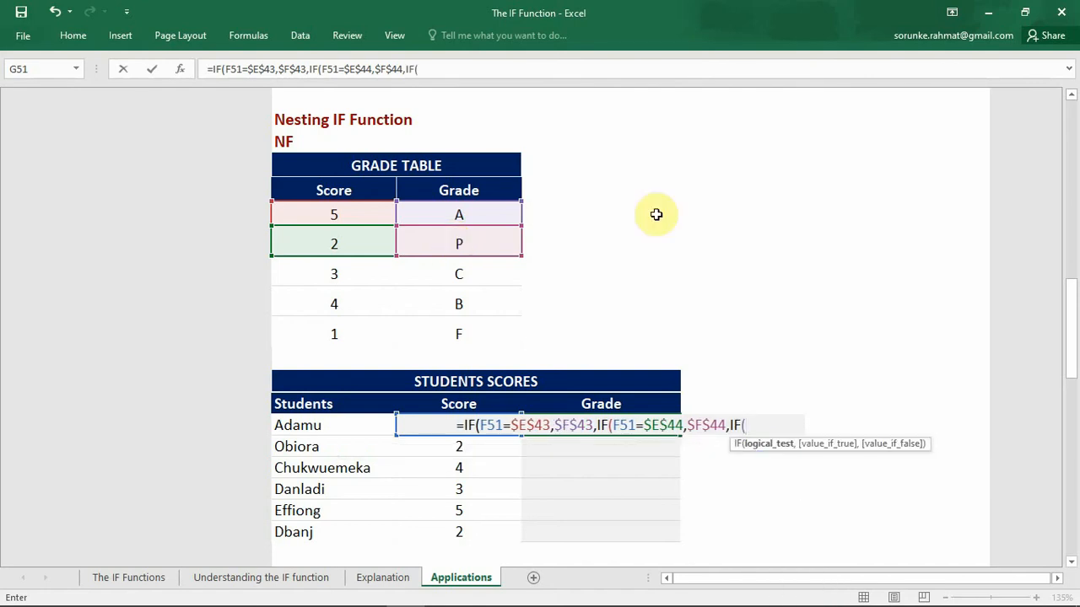
Step: Nest a third IF as the value if false in G51's formula, testing F51=$E$45 and returning $F$45 when true
left_click(456, 446)
key("Up")
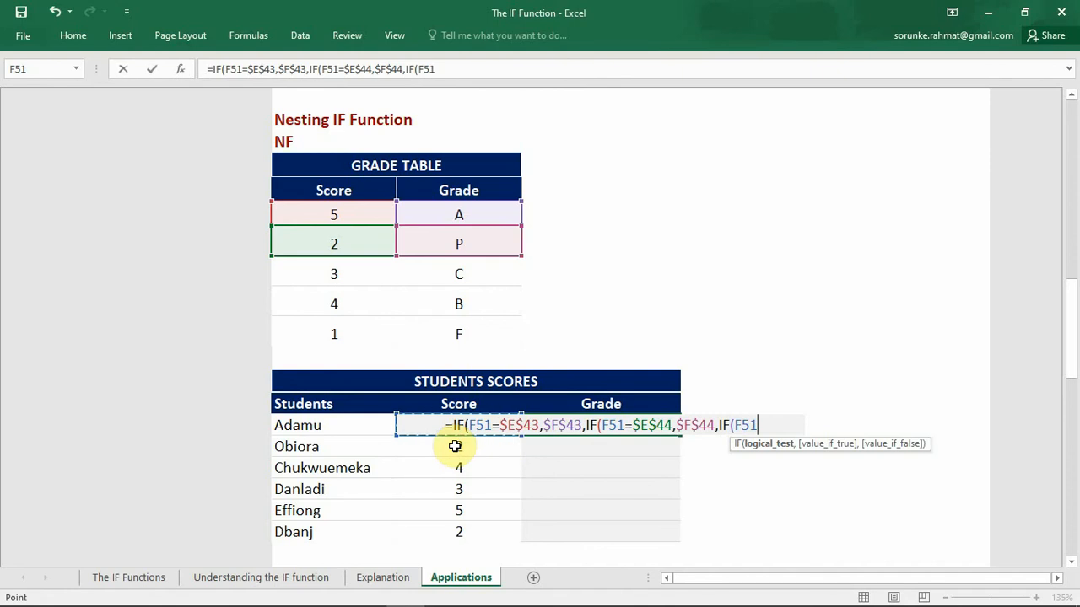
type("=")
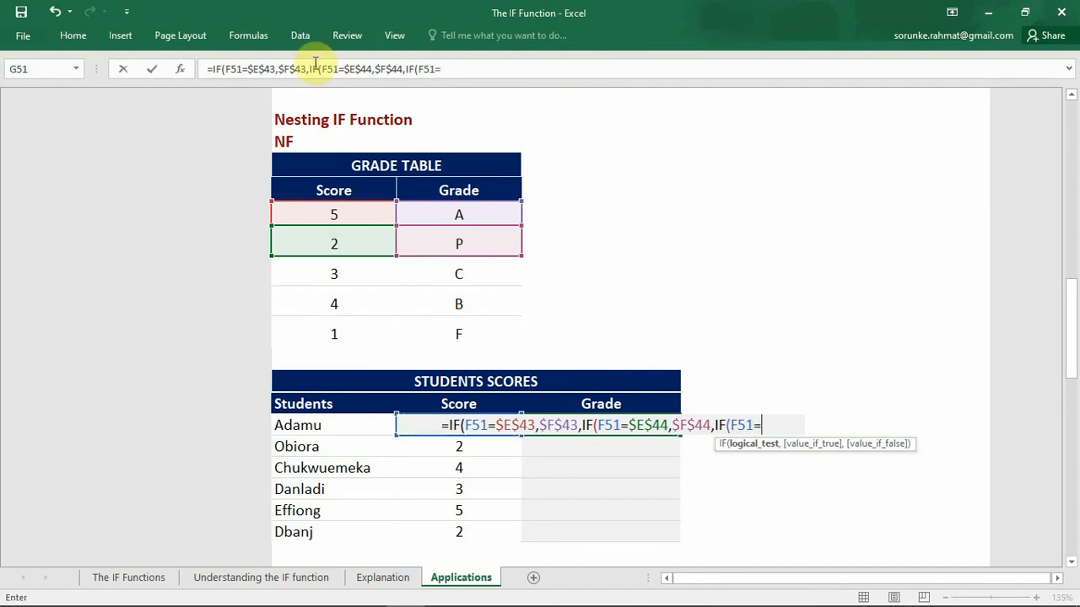
left_click(358, 267)
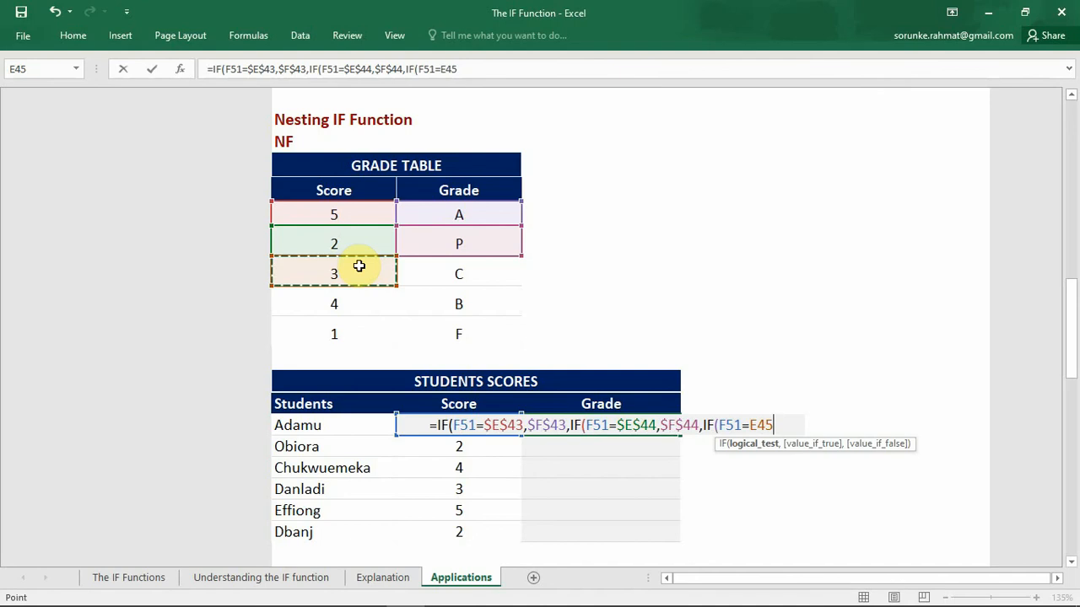
key("F4")
type(",")
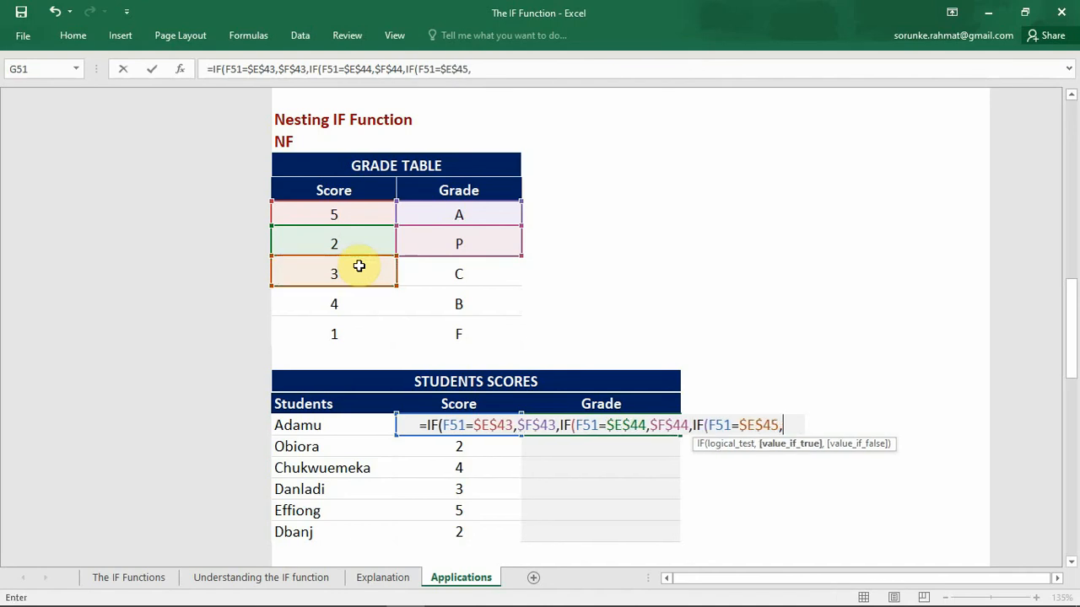
left_click(464, 278)
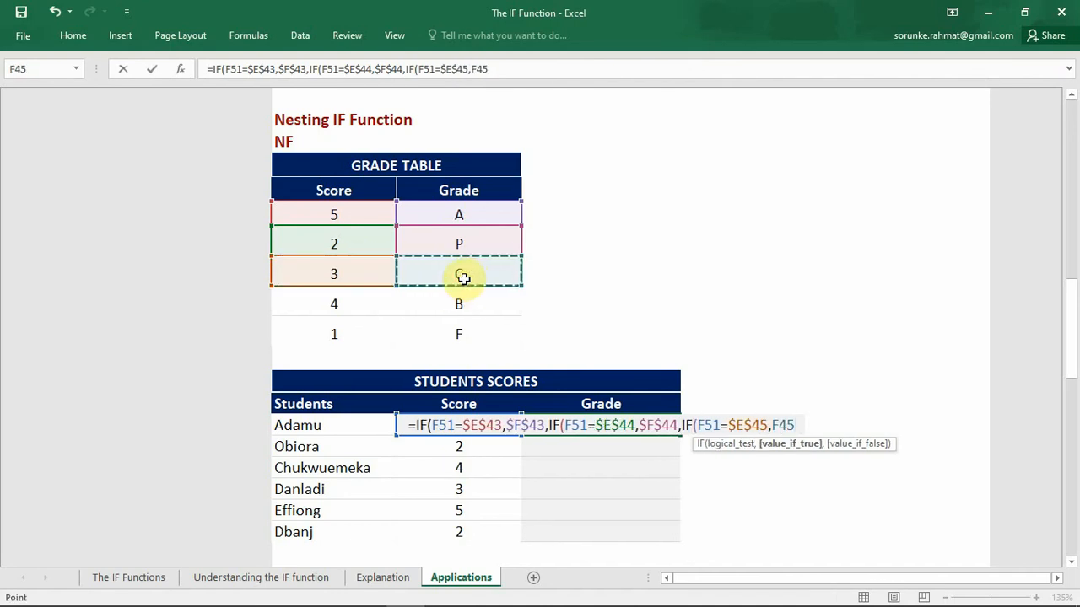
key("F4")
Step: Nest a fourth IF as the next value if false in G51, testing F51=$E$46 and returning $F$46 when true
type(",IF")
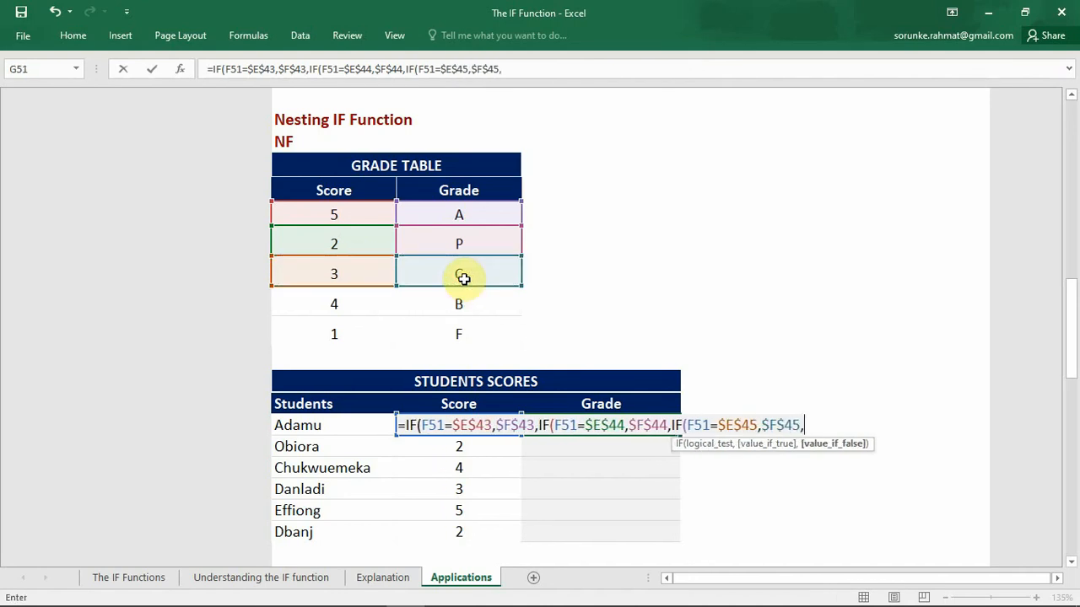
type("(")
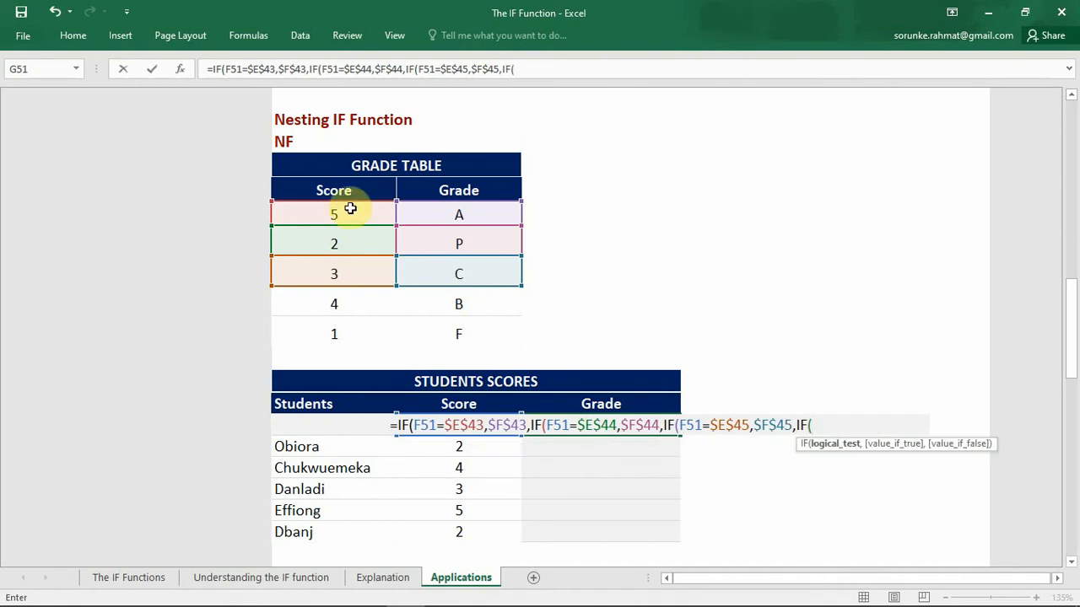
left_click(428, 442)
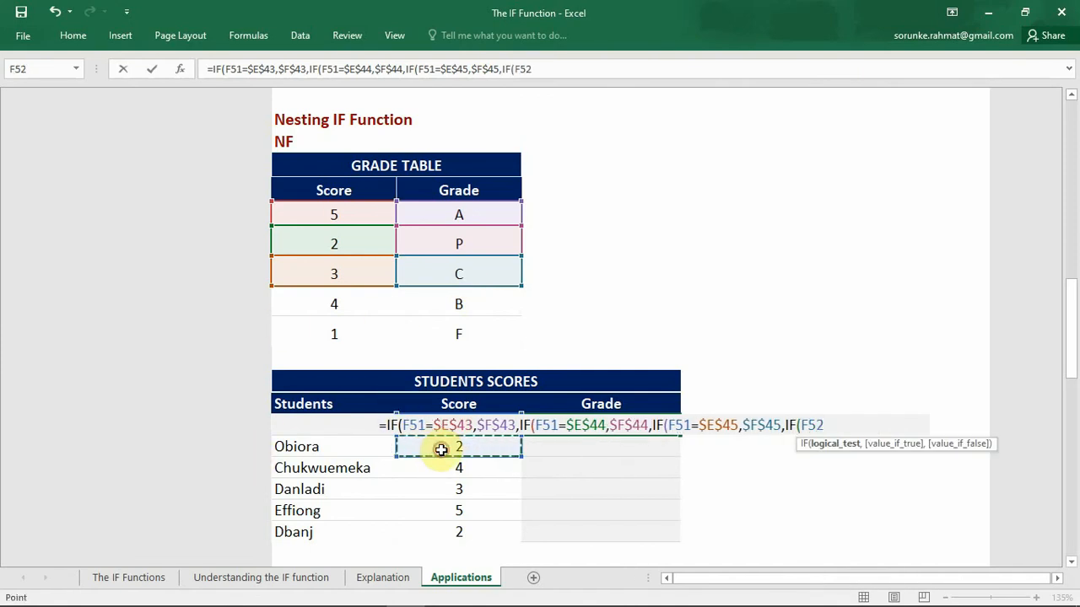
type("=")
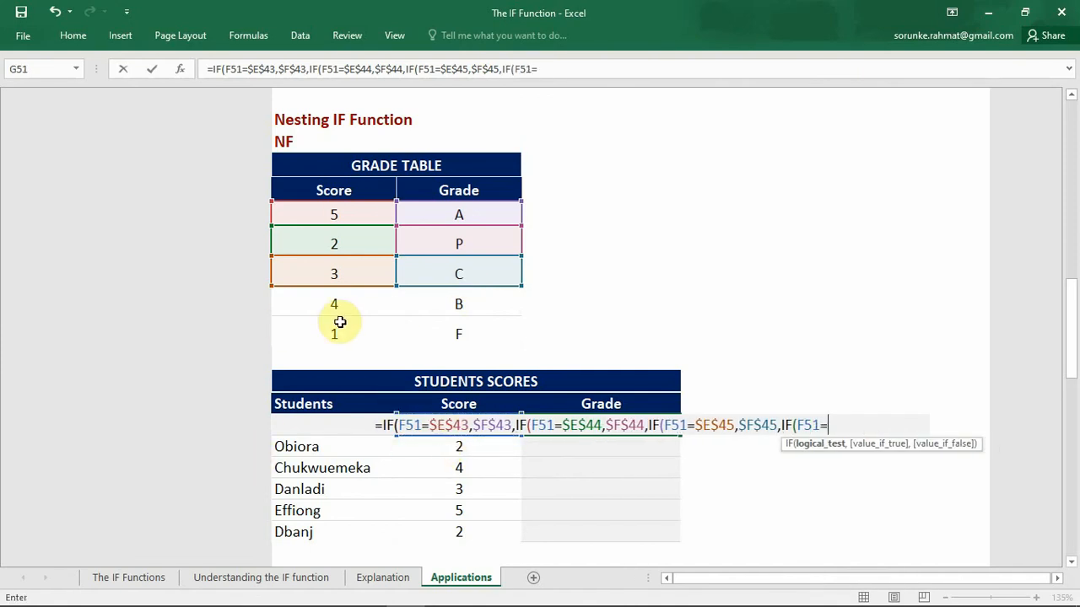
left_click(339, 302)
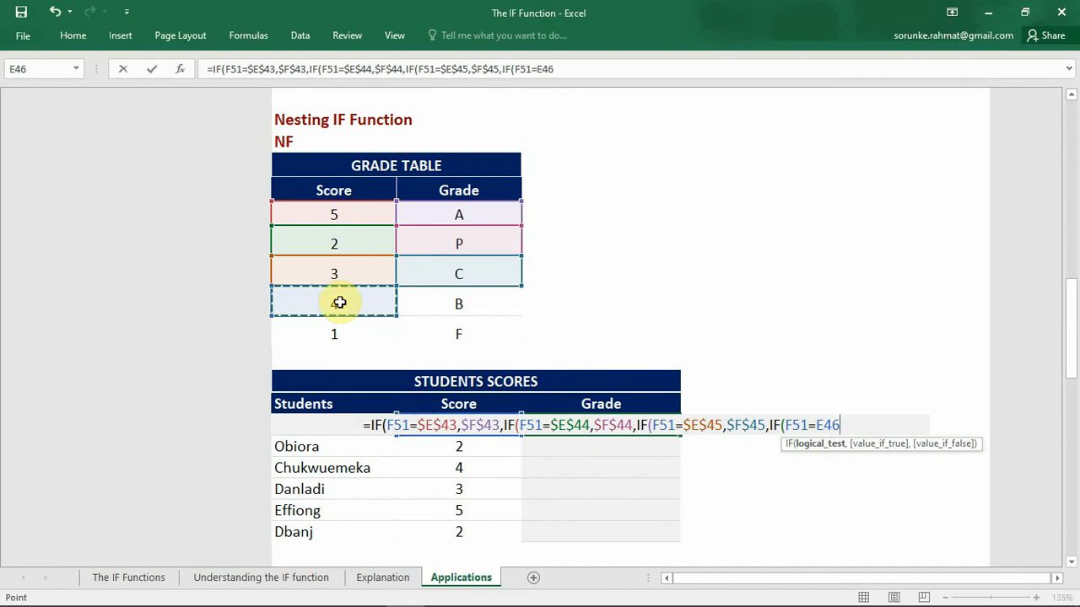
key("F4")
type(",")
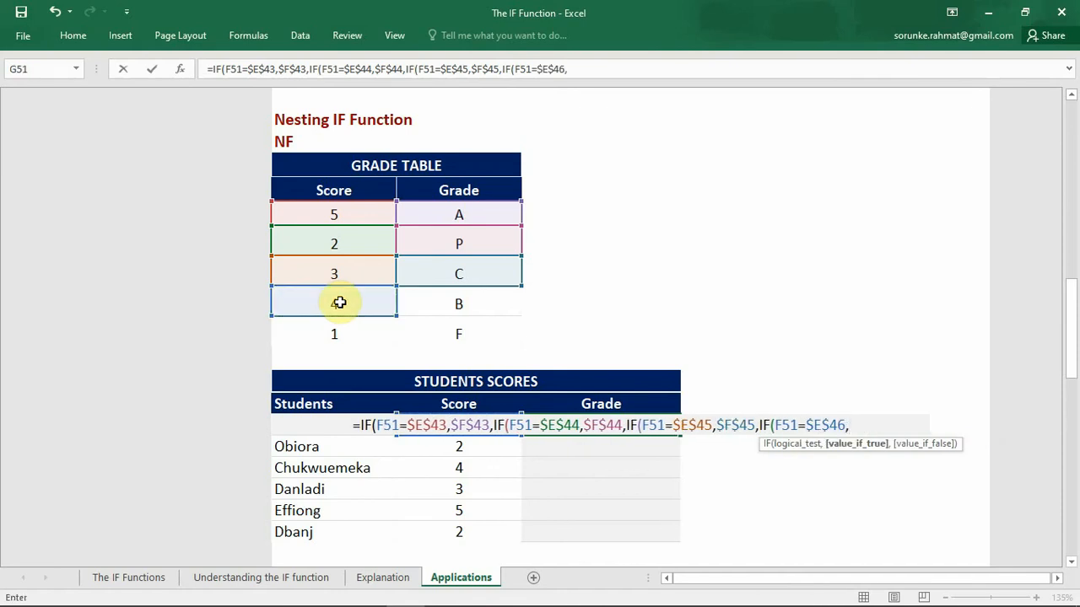
left_click(437, 307)
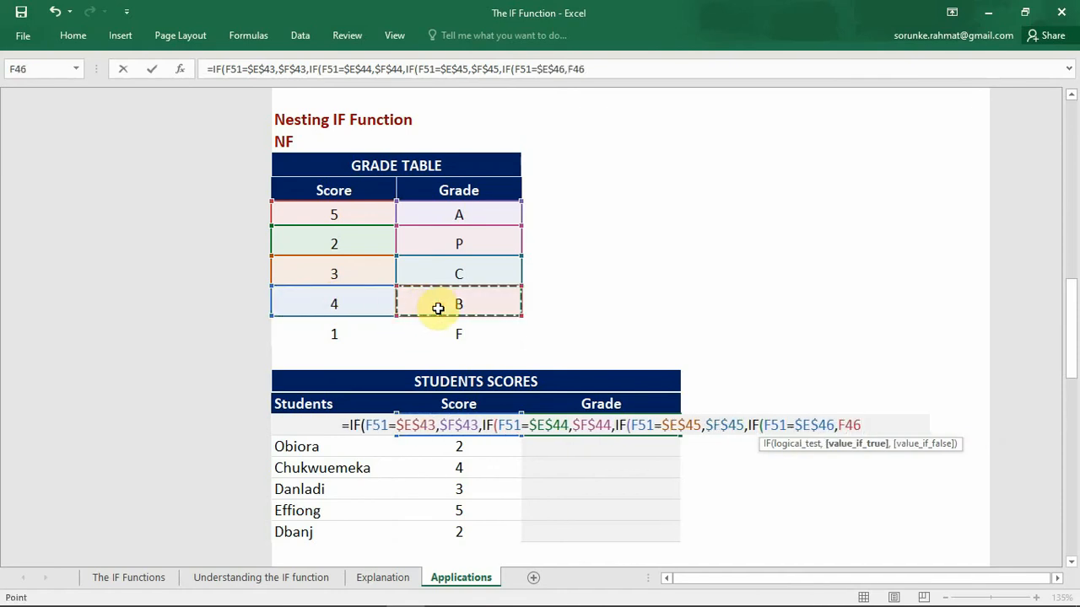
key("F4")
type(",")
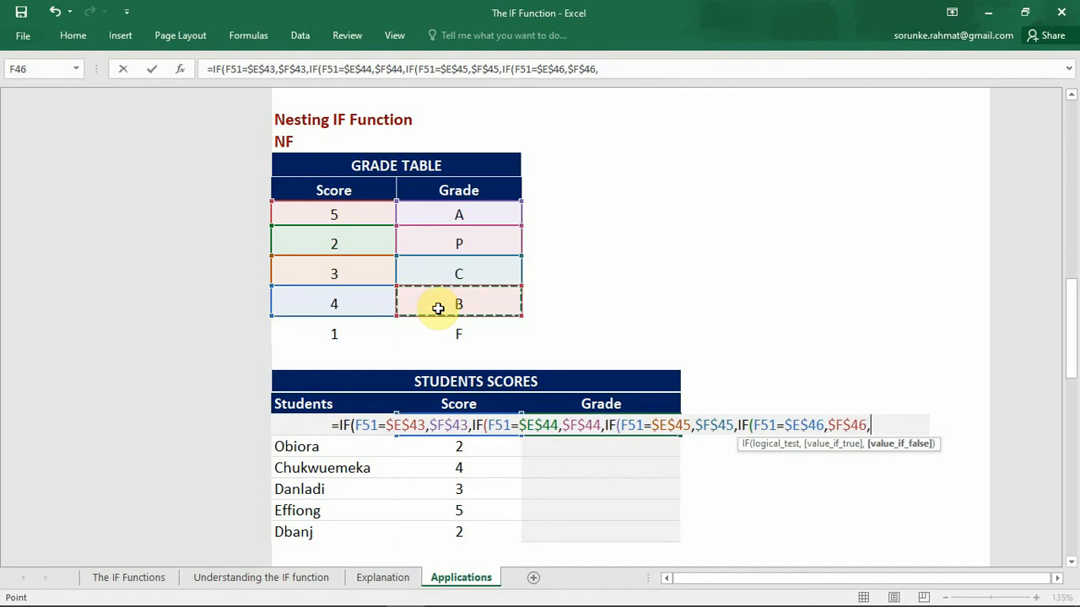
type("IF(")
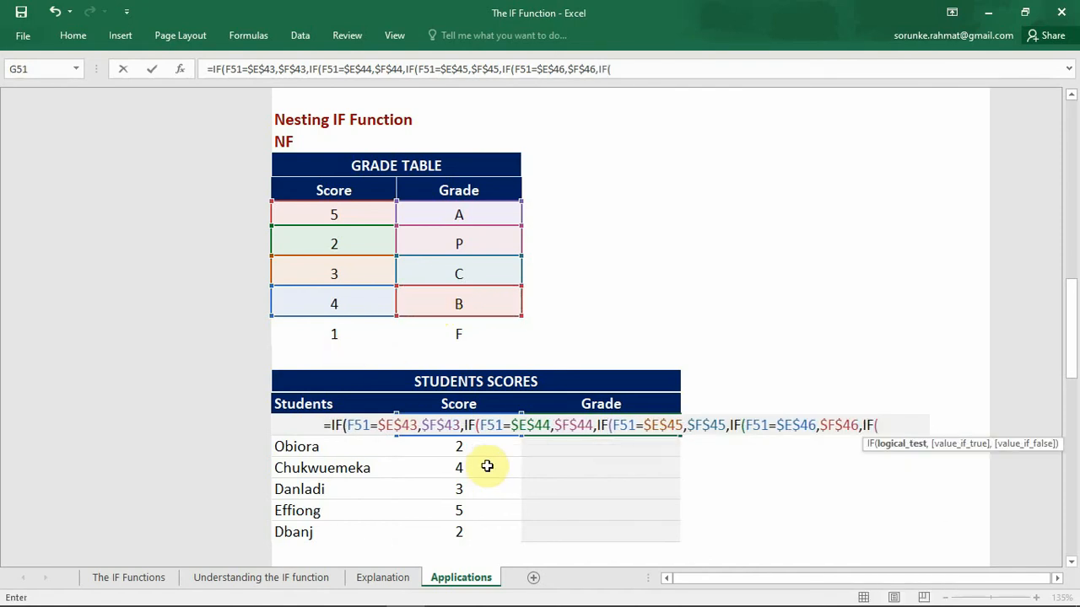
Step: Nest a fifth IF in G51's formula, testing F51=$E$47 and returning the absolute reference $F$47 when true
left_click(486, 448)
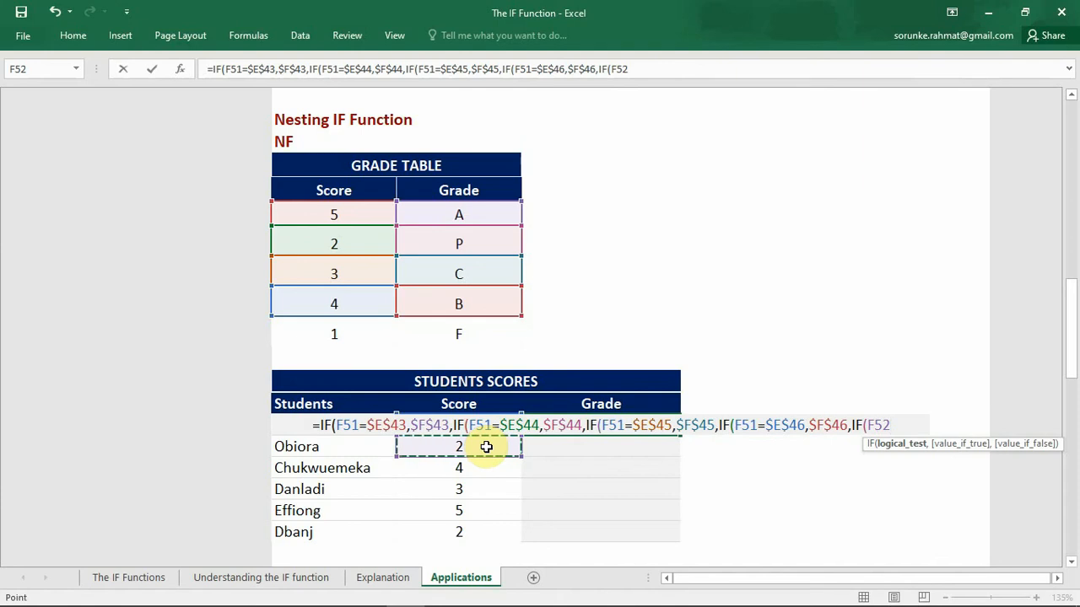
key("Up")
type("=")
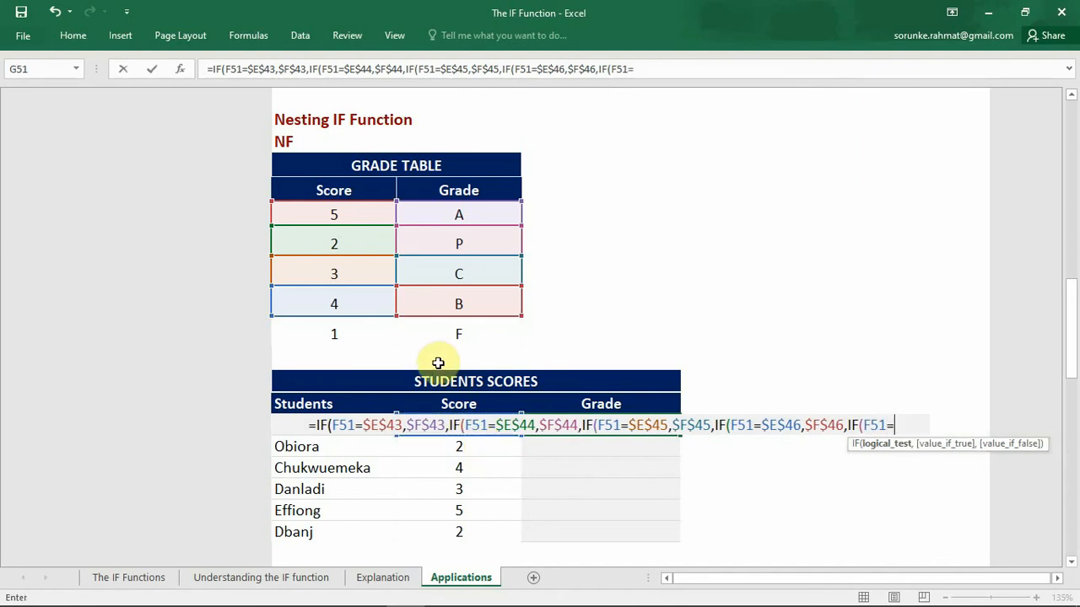
left_click(353, 330)
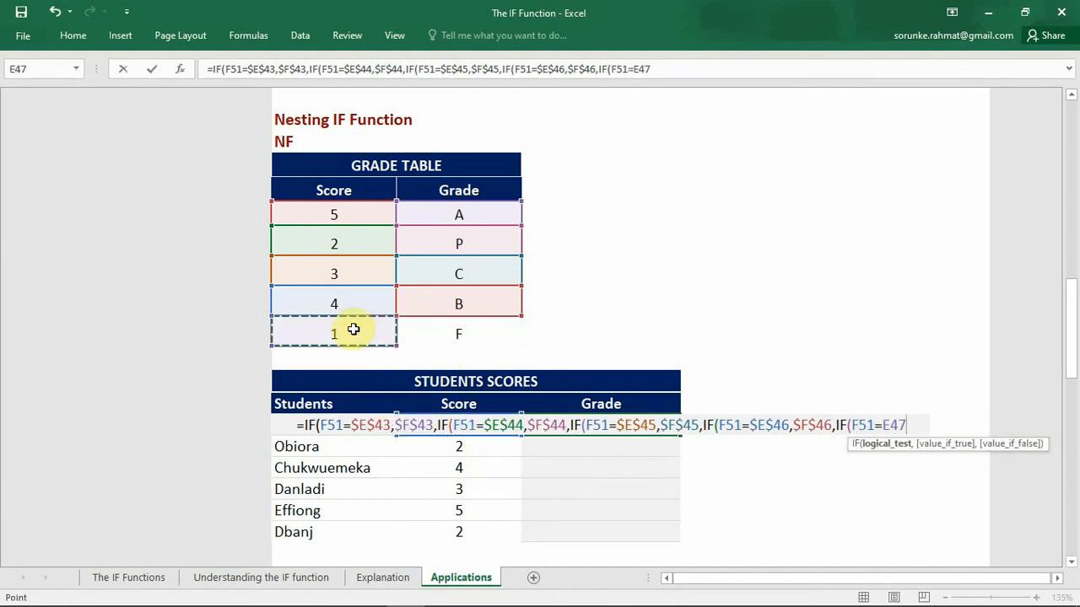
key("F4")
type(",")
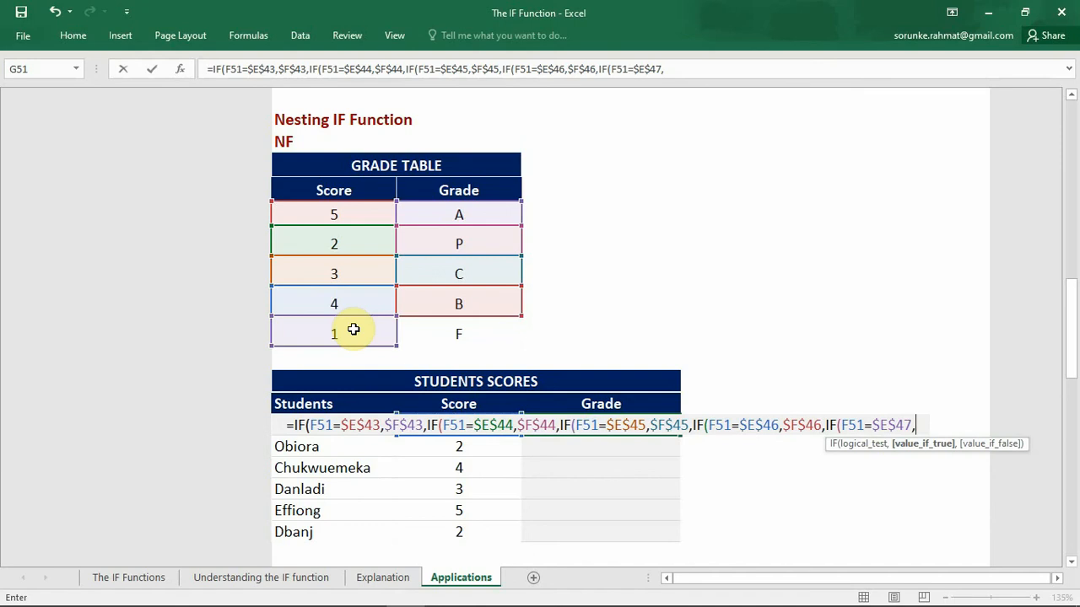
left_click(477, 333)
key("F4")
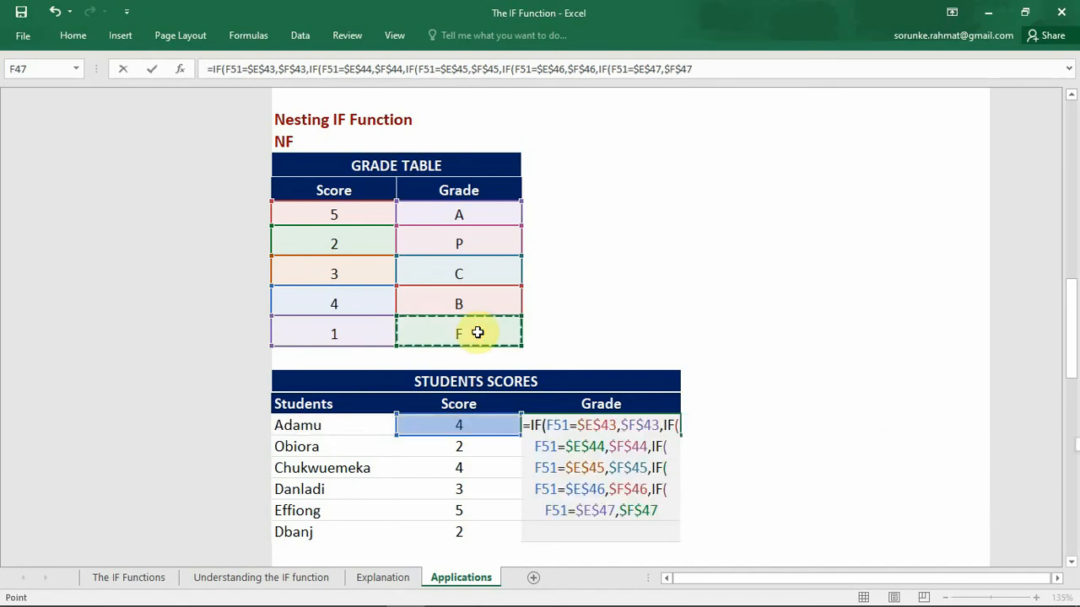
Step: Commit G51's nested IF formula with the proposed closing-parentheses correction, and fill it down the Grade column through G56
key("Return")
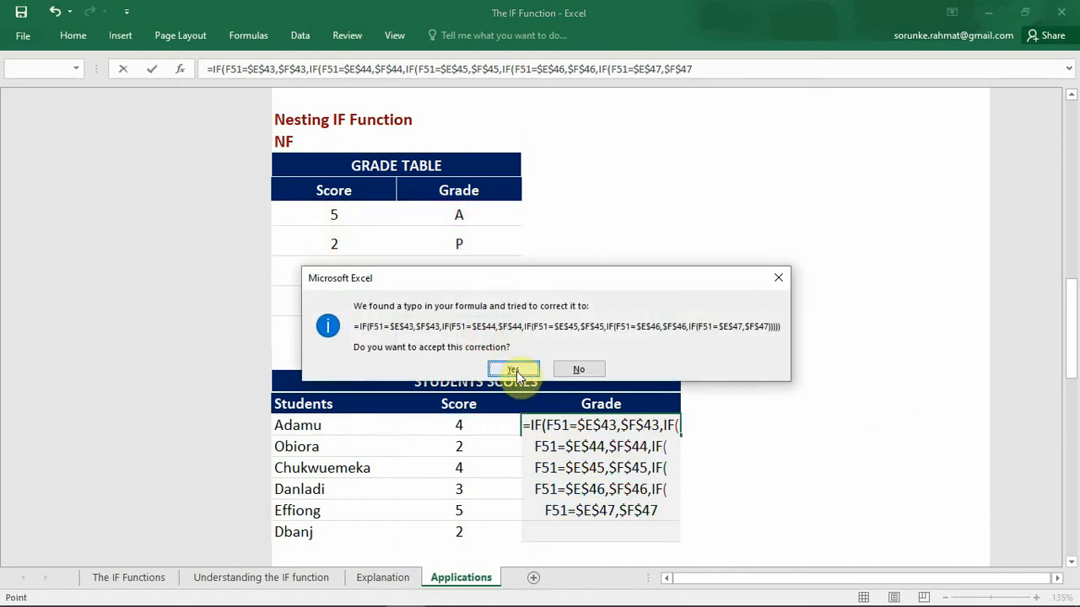
left_click(515, 370)
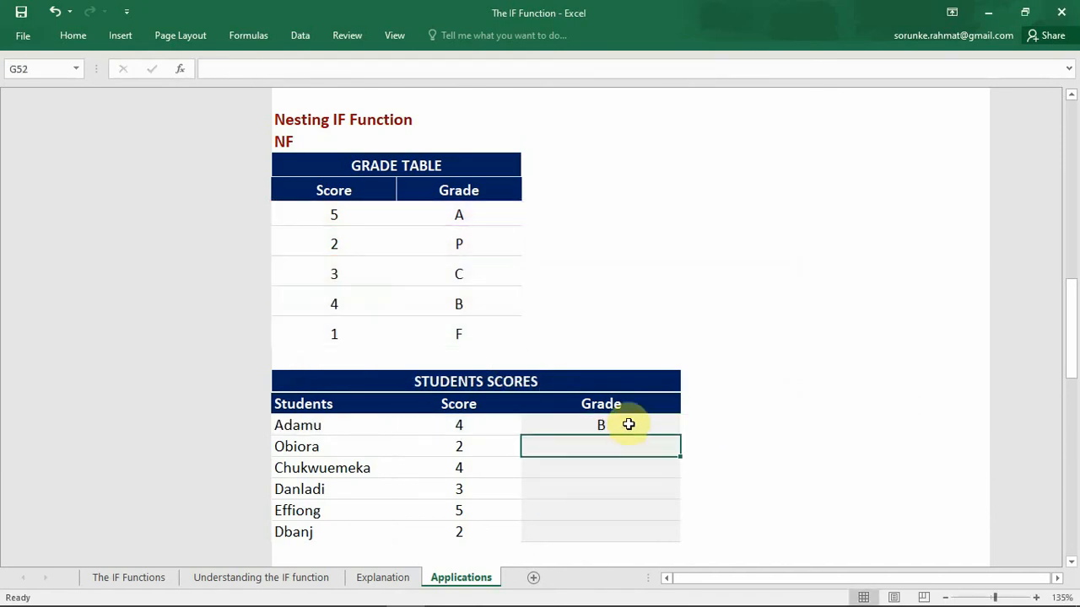
left_click(628, 425)
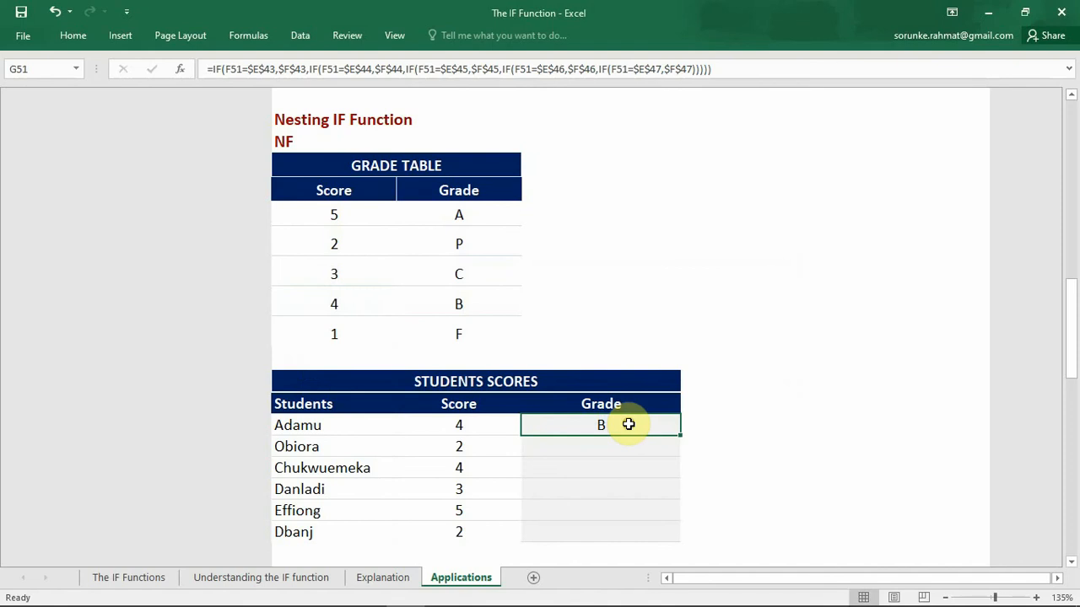
double_click(681, 435)
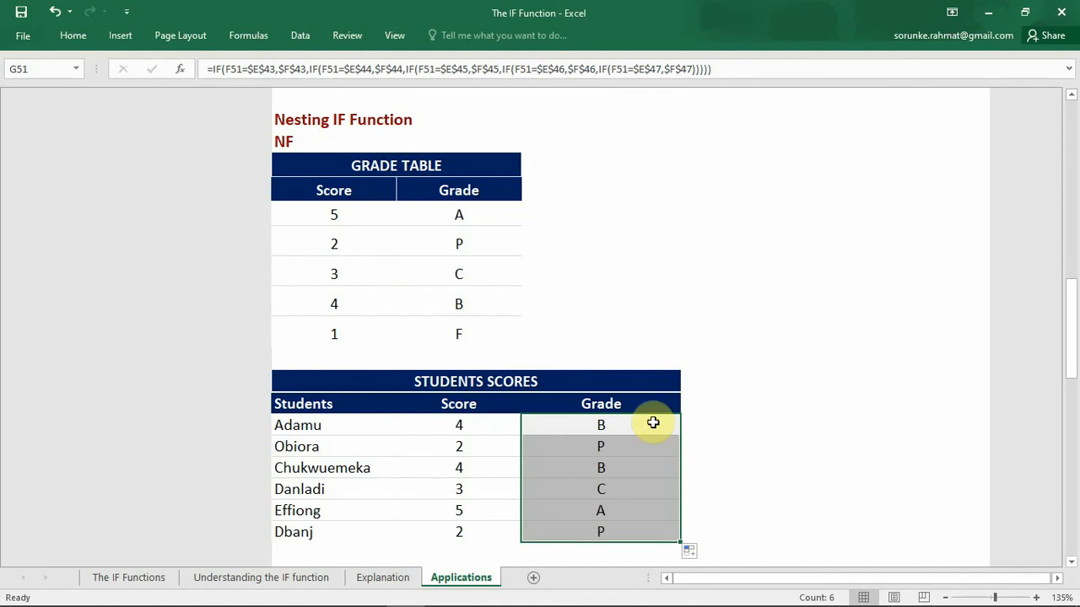
Step: Enter a FORMULATEXT formula in H51, beside the first student's grade, referencing G51
left_click(715, 426)
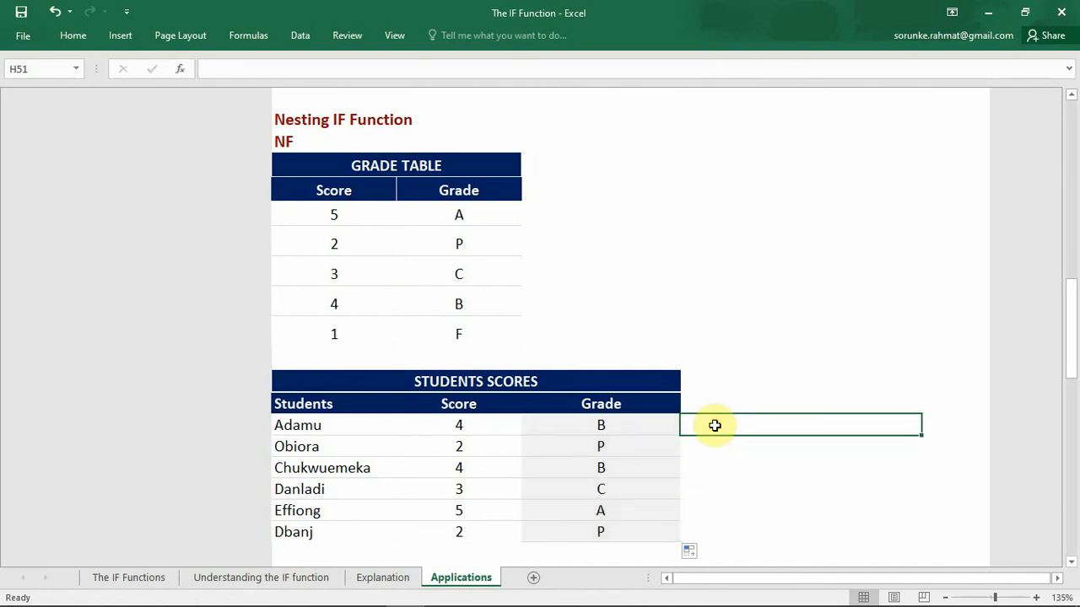
type("=")
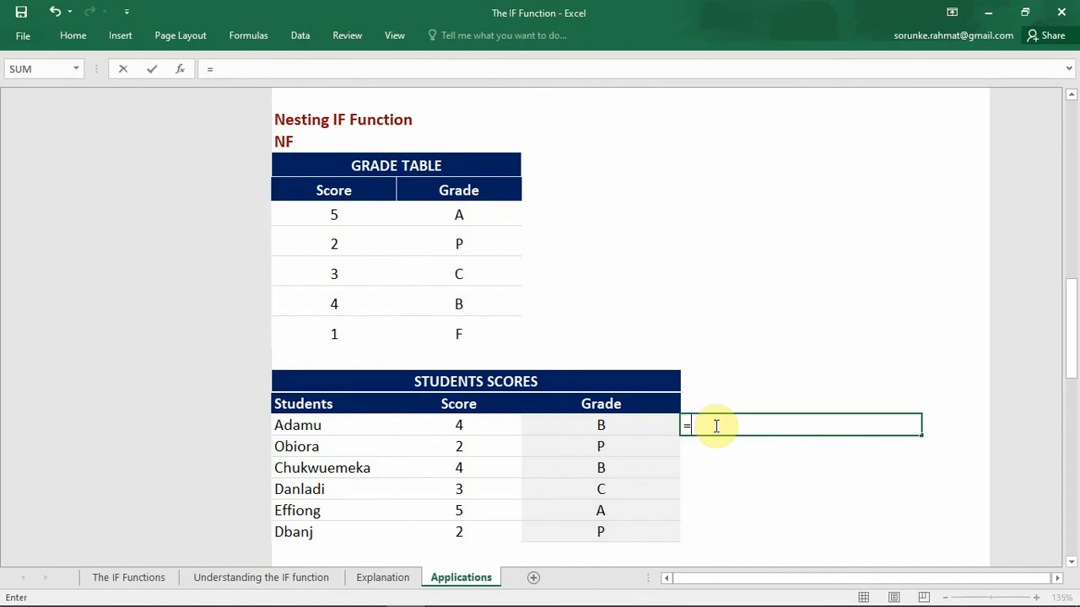
type("F")
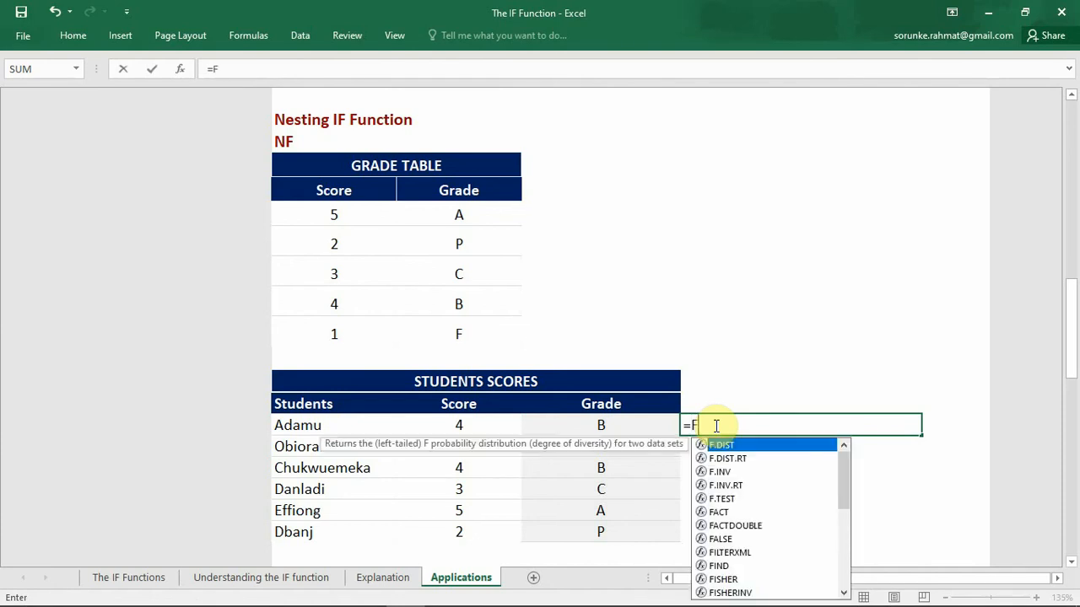
type("ORMULA")
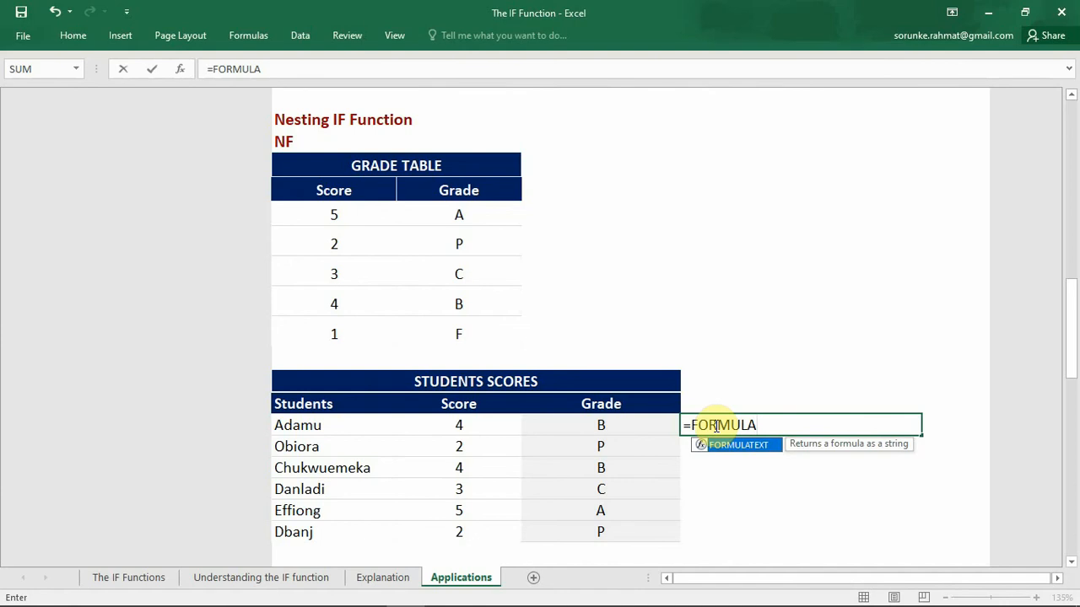
key("Tab")
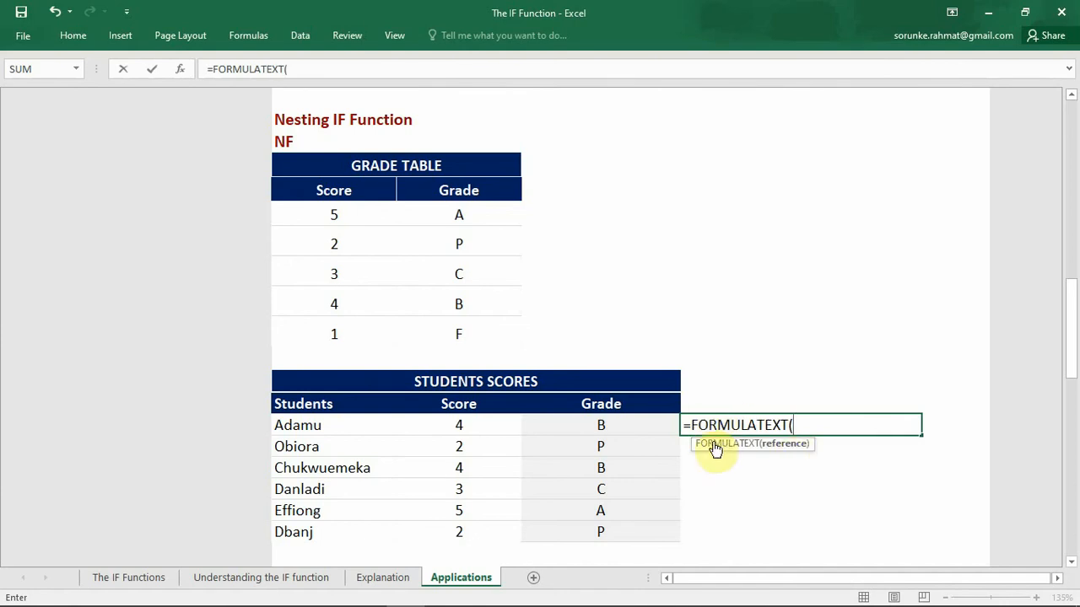
left_click(645, 424)
left_click(644, 423)
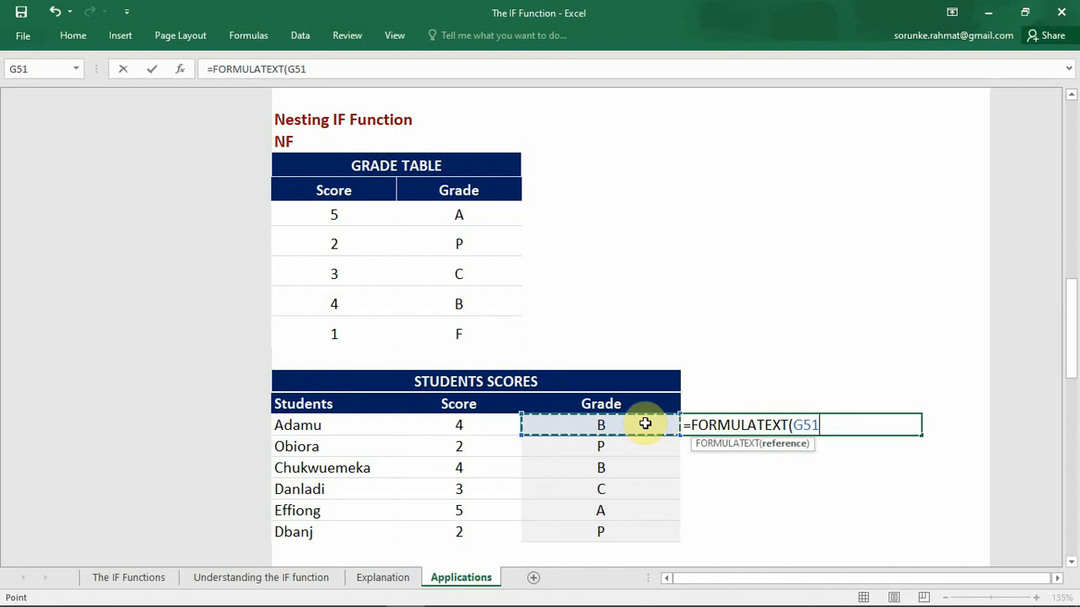
key("Return")
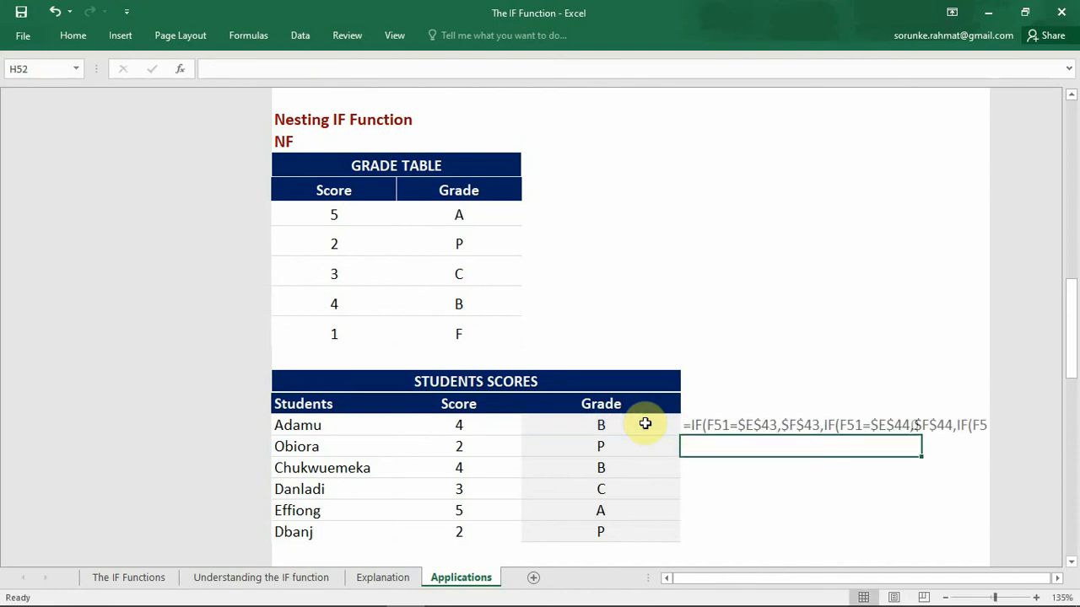
Step: Fill H51's FORMULATEXT formula down through H56, and move the filled range below the Students Scores table, starting at E58
left_click(850, 426)
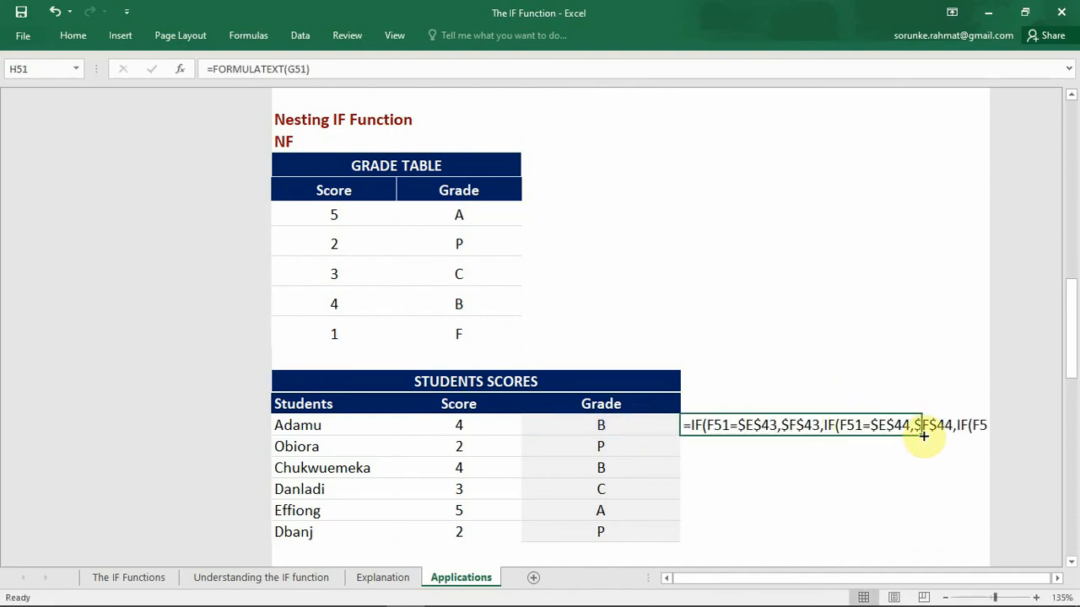
double_click(922, 434)
left_click_drag(847, 415, 622, 194)
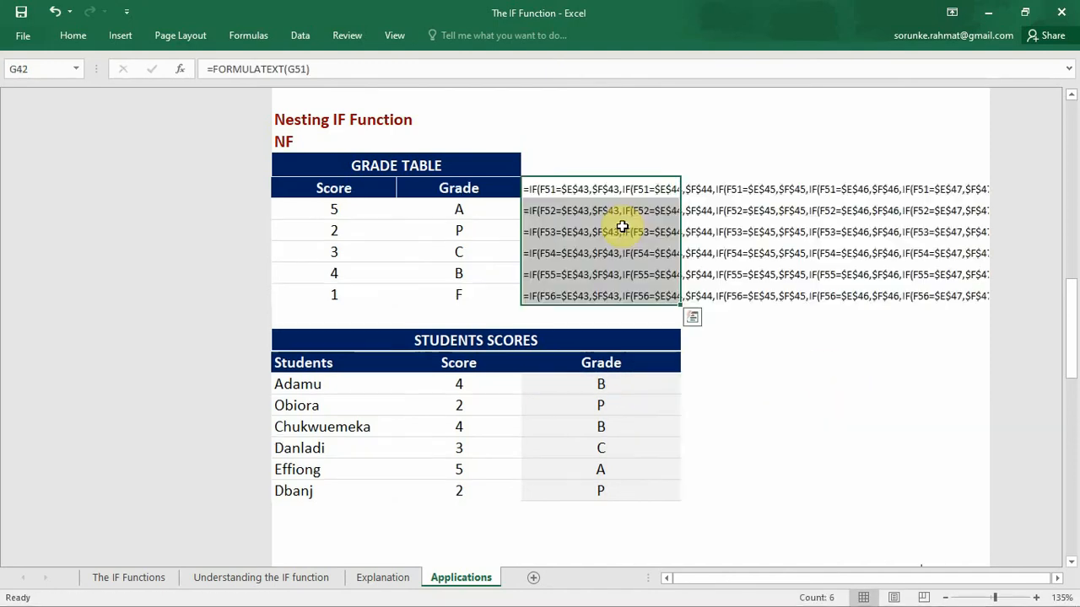
key("ctrl+z")
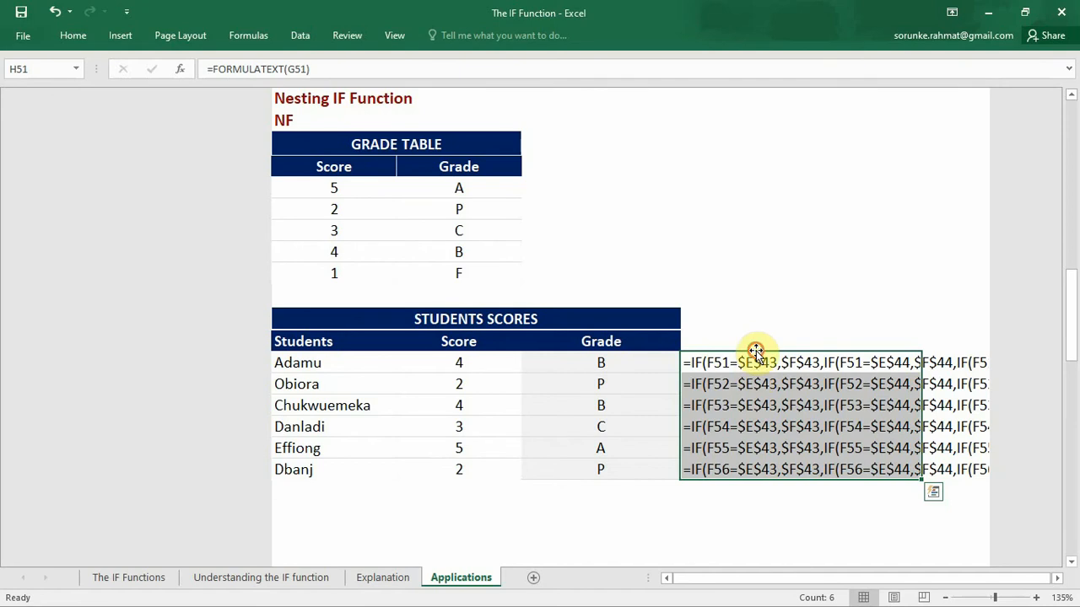
left_click_drag(755, 350, 321, 512)
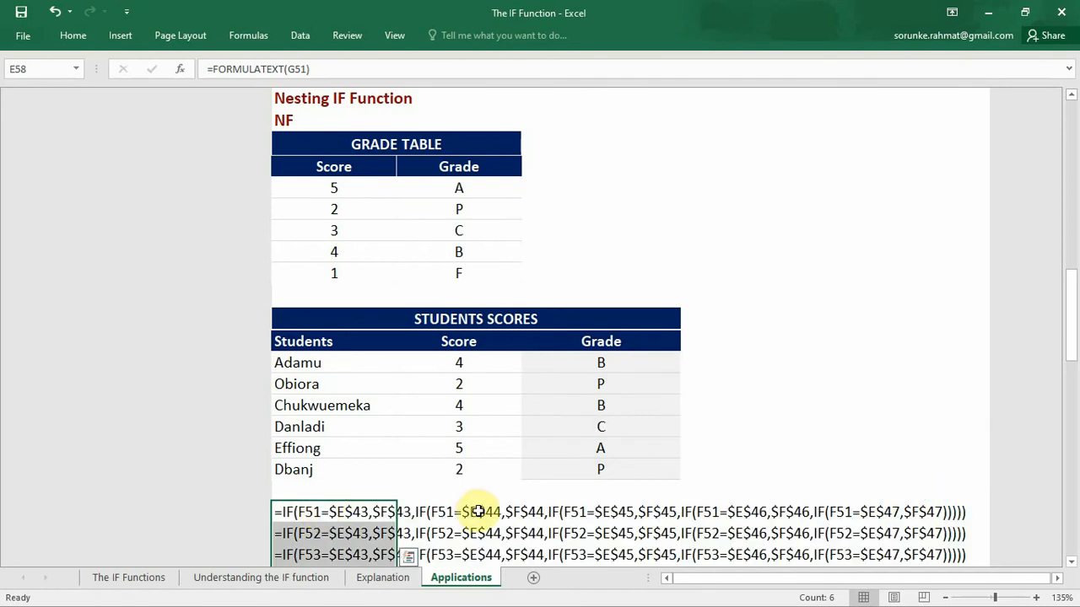
Step: Start an IF formula in H71, Tableau's Credit Standing cell in the AND () Functions table, with a nested AND as its logical test
left_click_drag(1066, 355, 1068, 369)
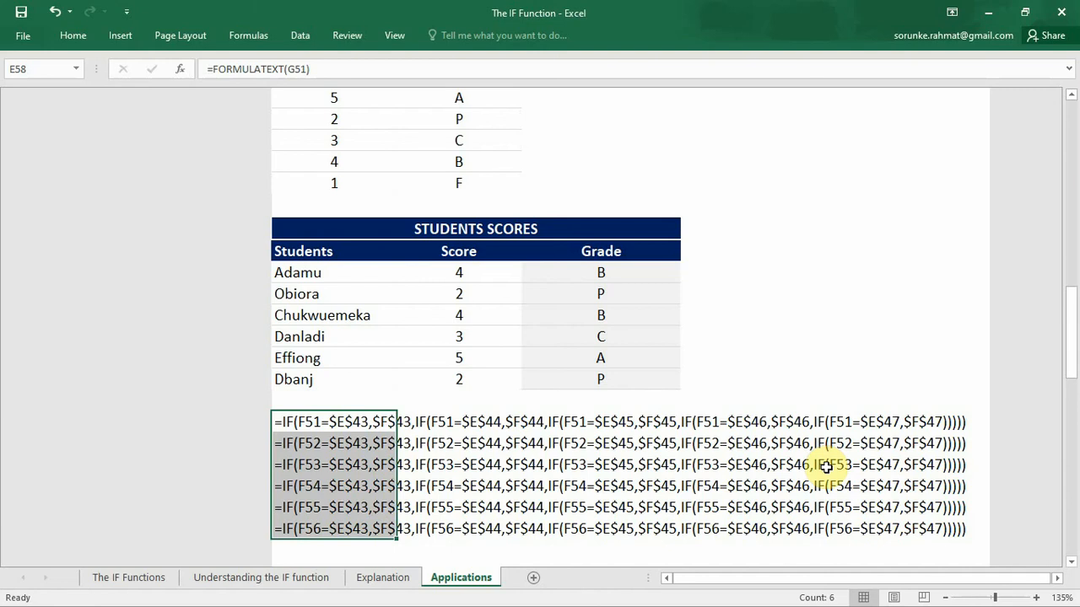
scroll(827, 466, "down", 5)
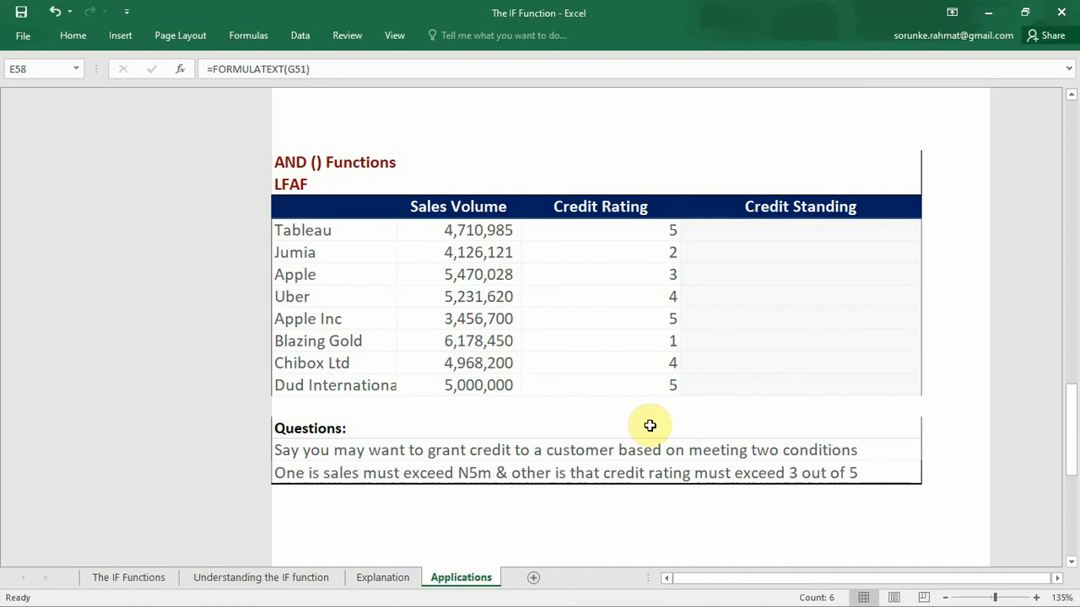
left_click(729, 228)
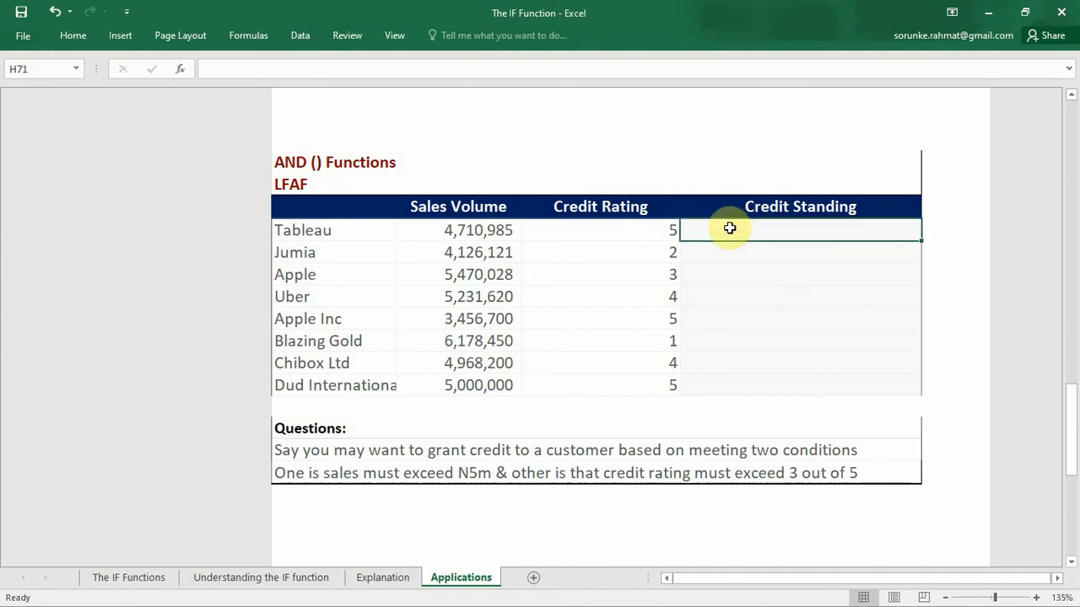
type("=")
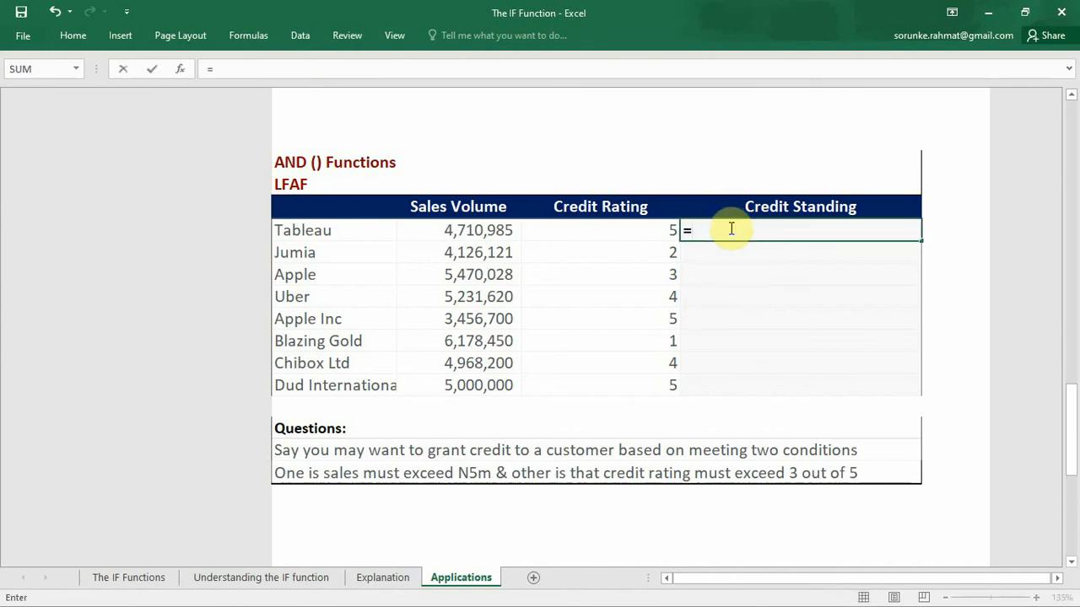
type("I")
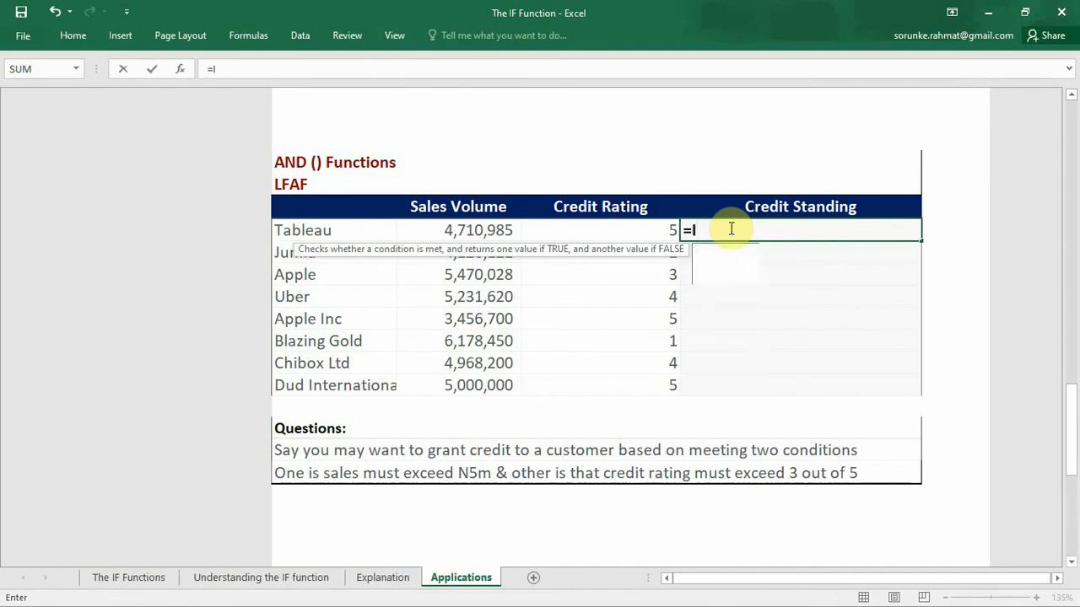
type("F(")
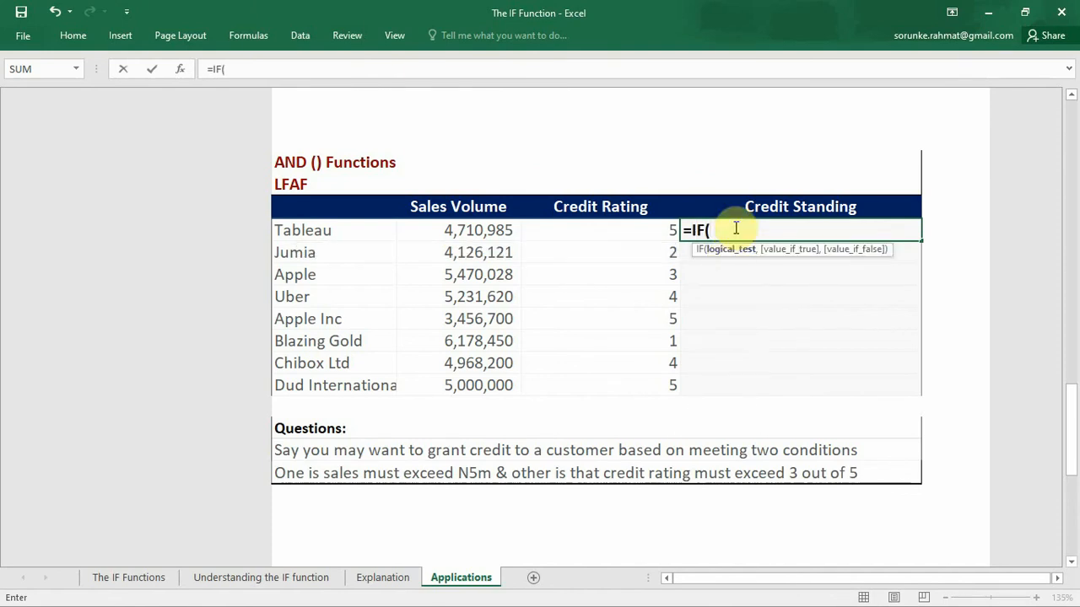
type("AN")
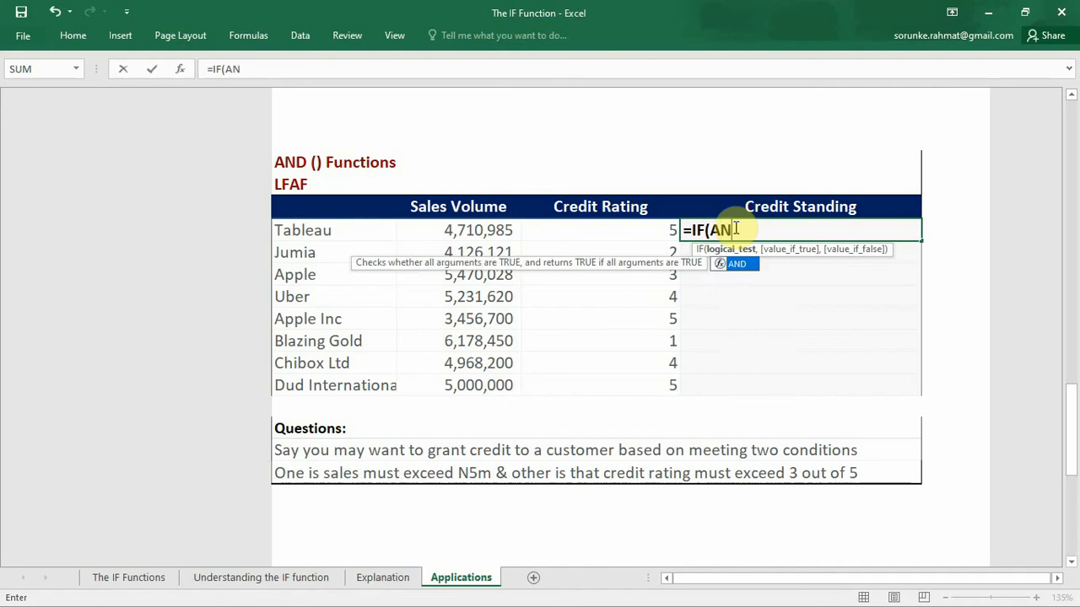
type("D(")
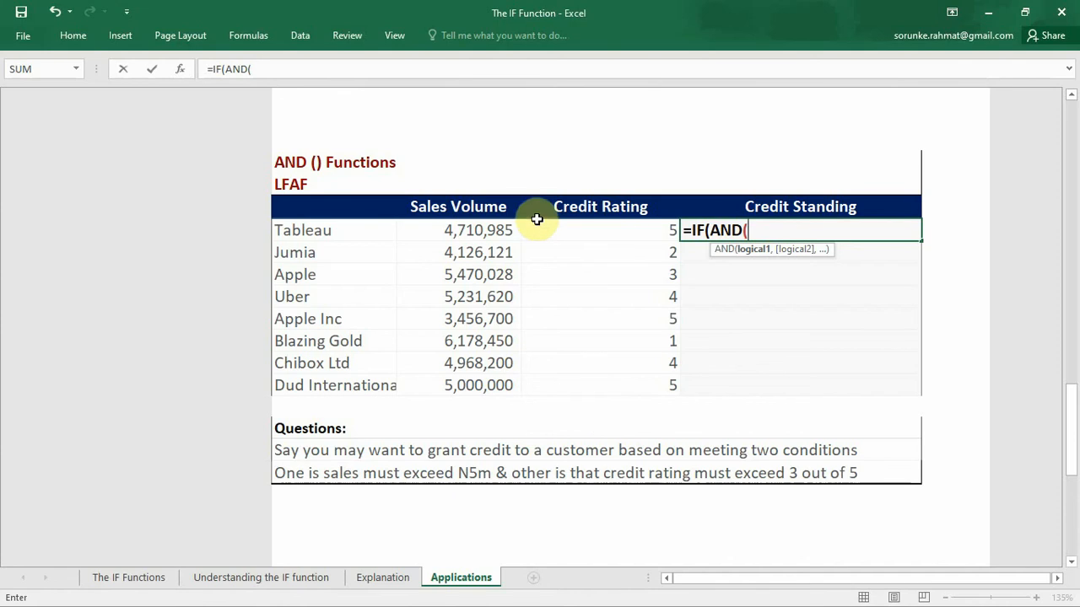
Step: Add F71>5000000, the sales volume condition, as the first argument of the AND in H71's formula
left_click(505, 232)
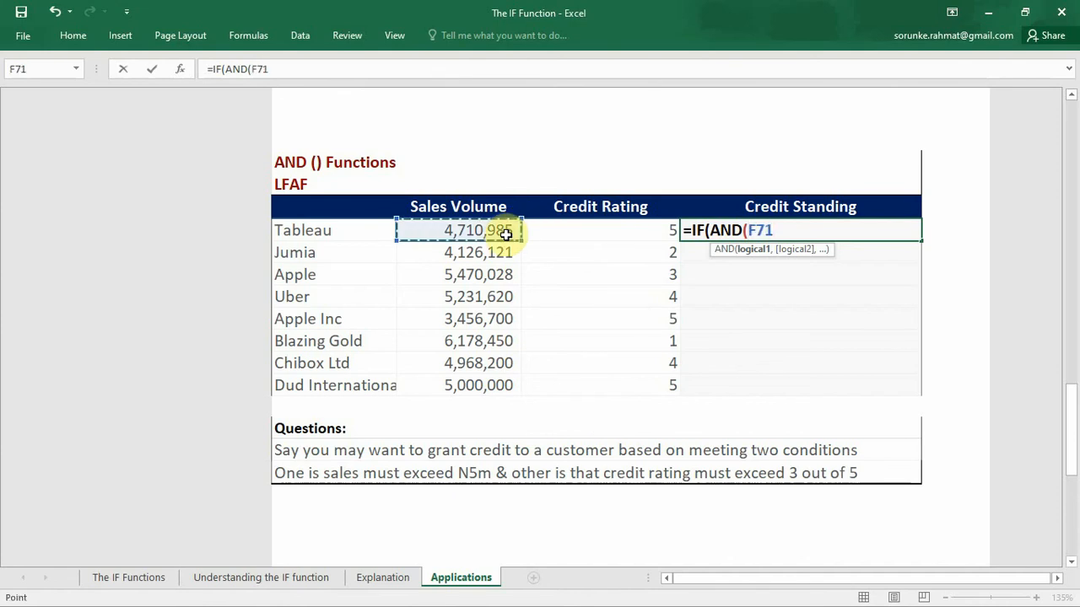
type(">5000")
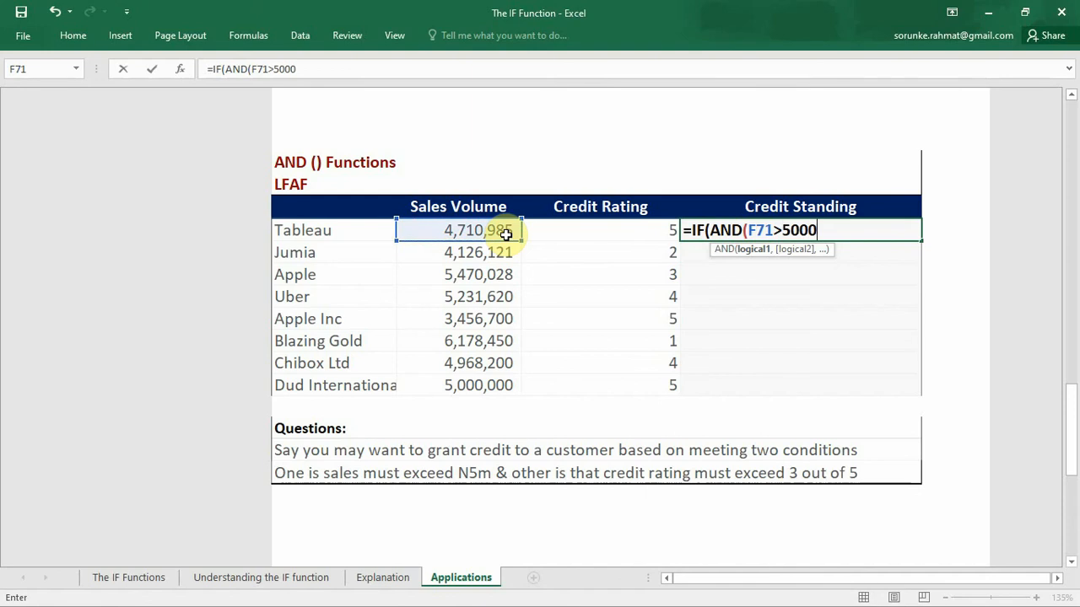
type("000,")
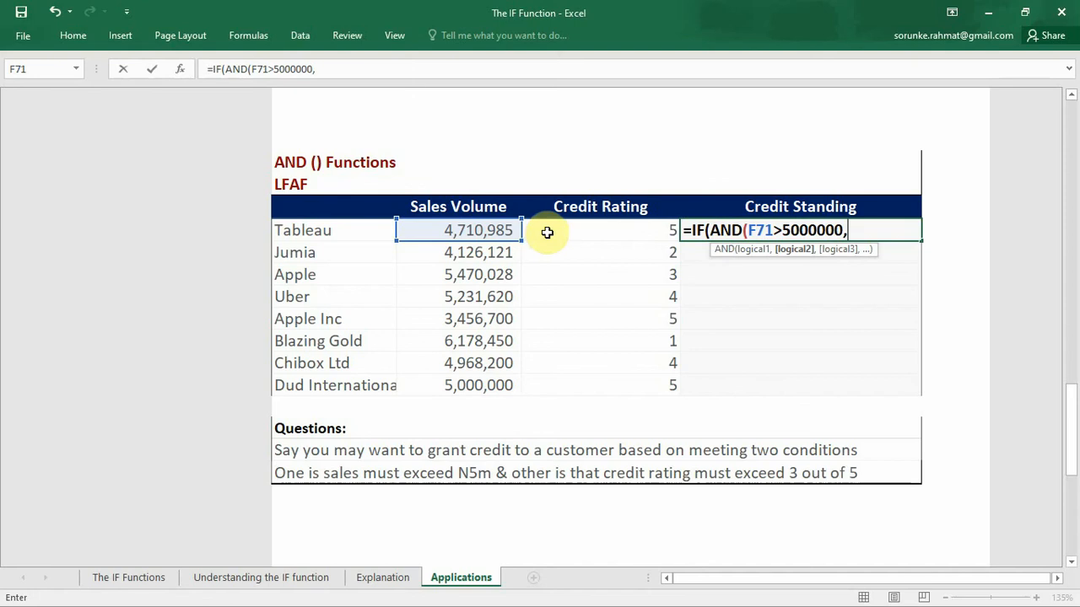
Step: Add the credit rating condition G71>3 as the second argument and close the AND in H71's formula
left_click(547, 232)
type("?")
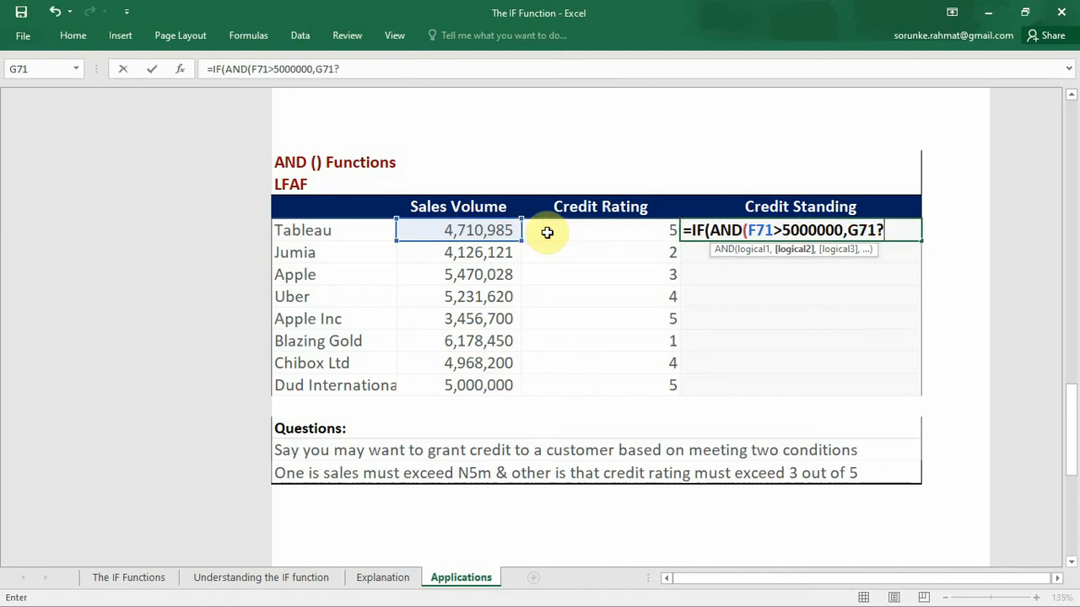
key("BackSpace")
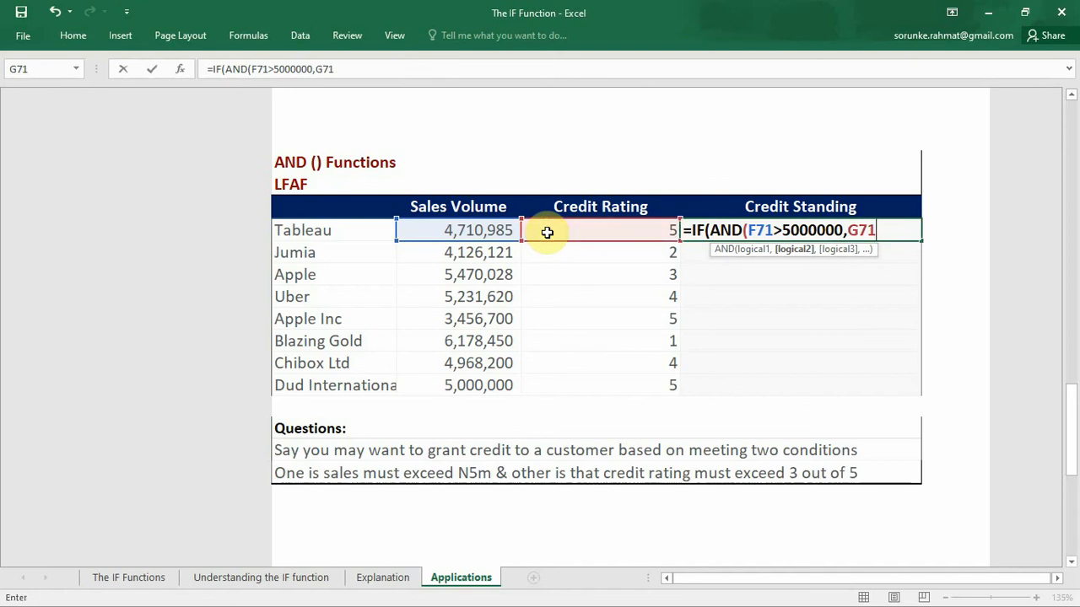
type(">3")
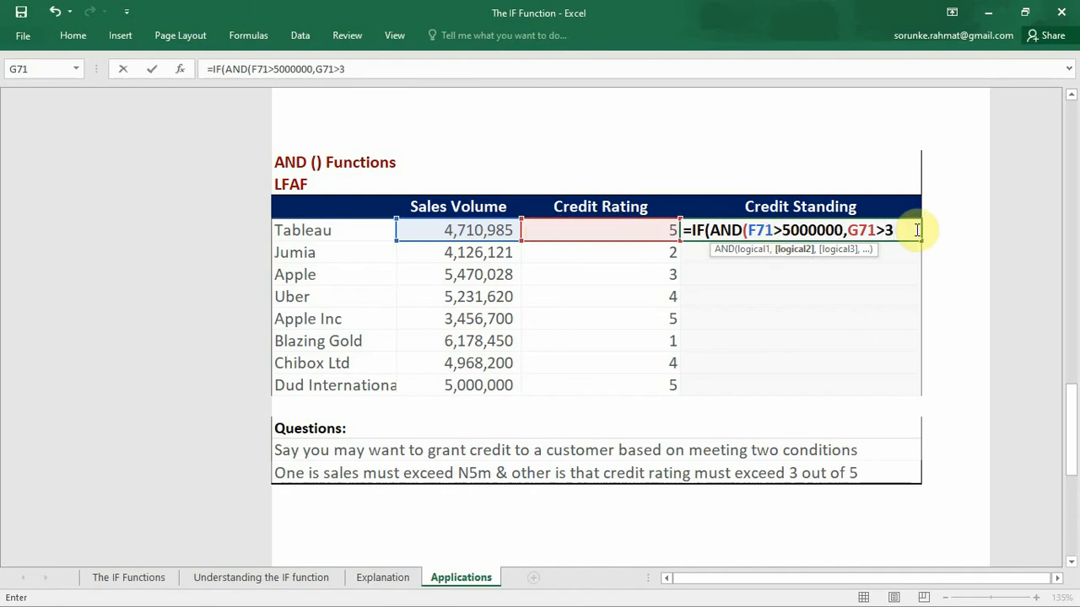
type("),")
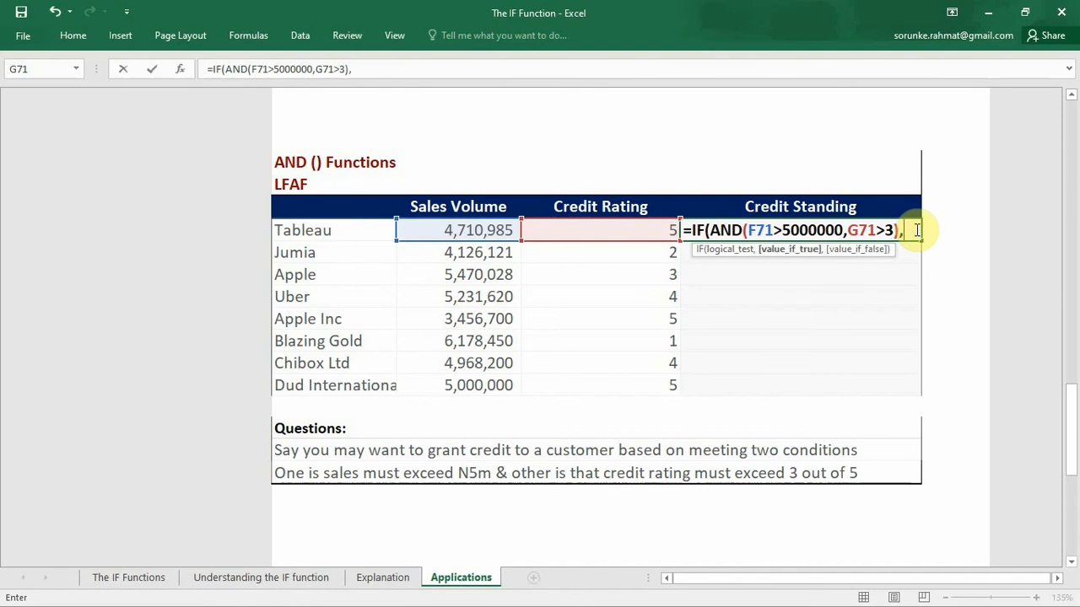
Step: Complete and commit H71's IF formula, returning "GRANT" when both conditions are true and "DECLINE" otherwise
type("\"GRANT")
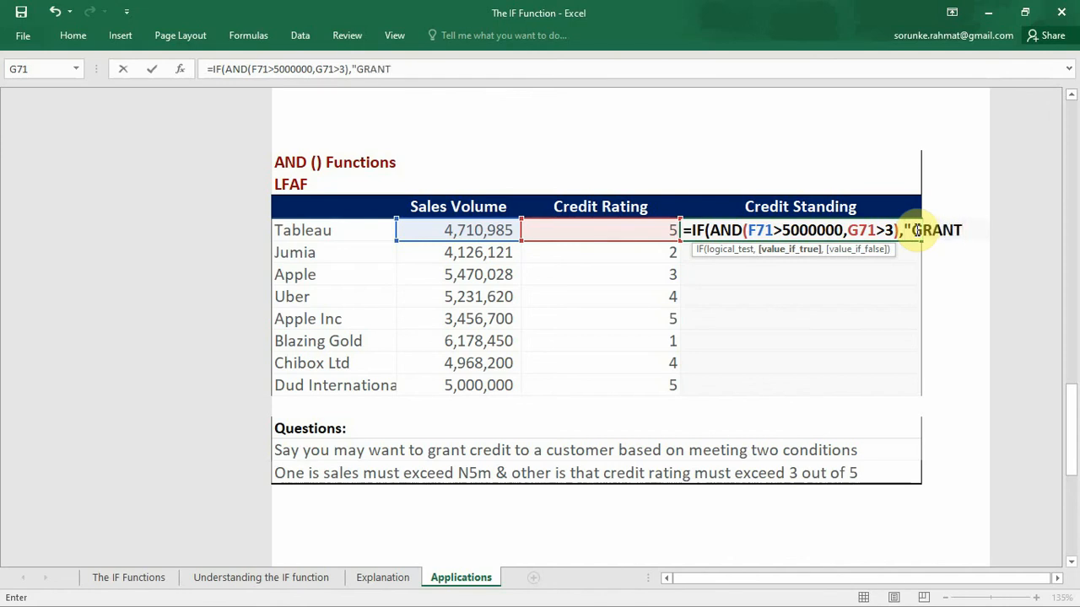
type("\",")
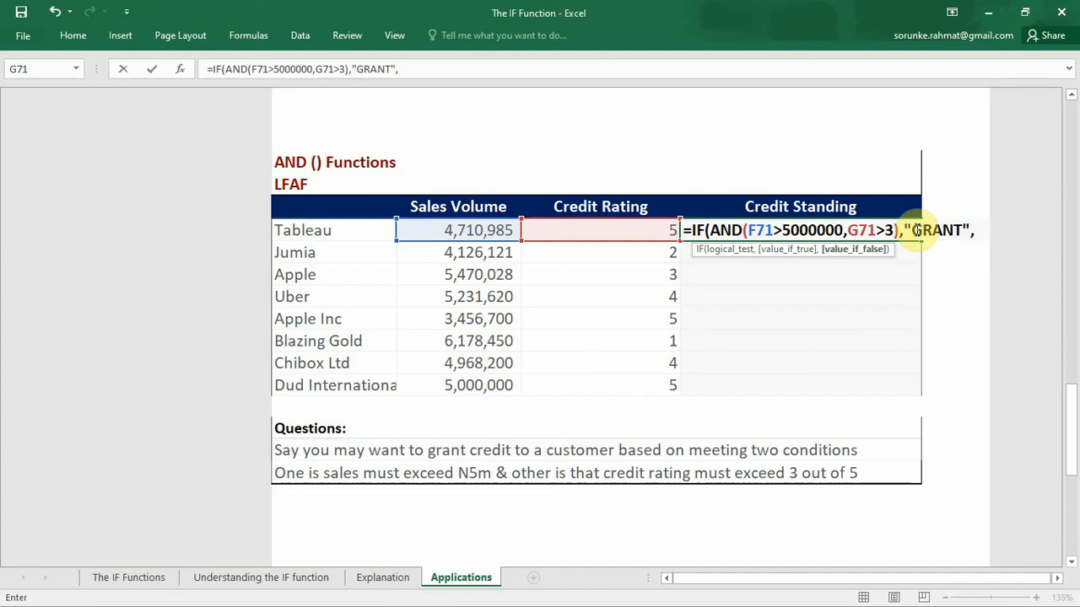
type("\"")
type("DEC")
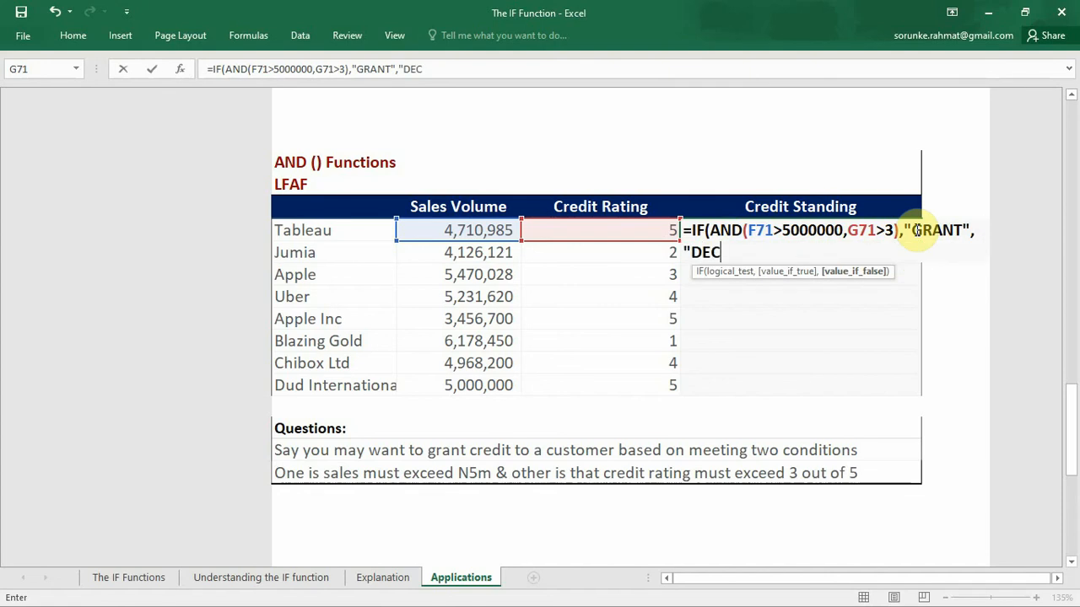
type("LINE\")")
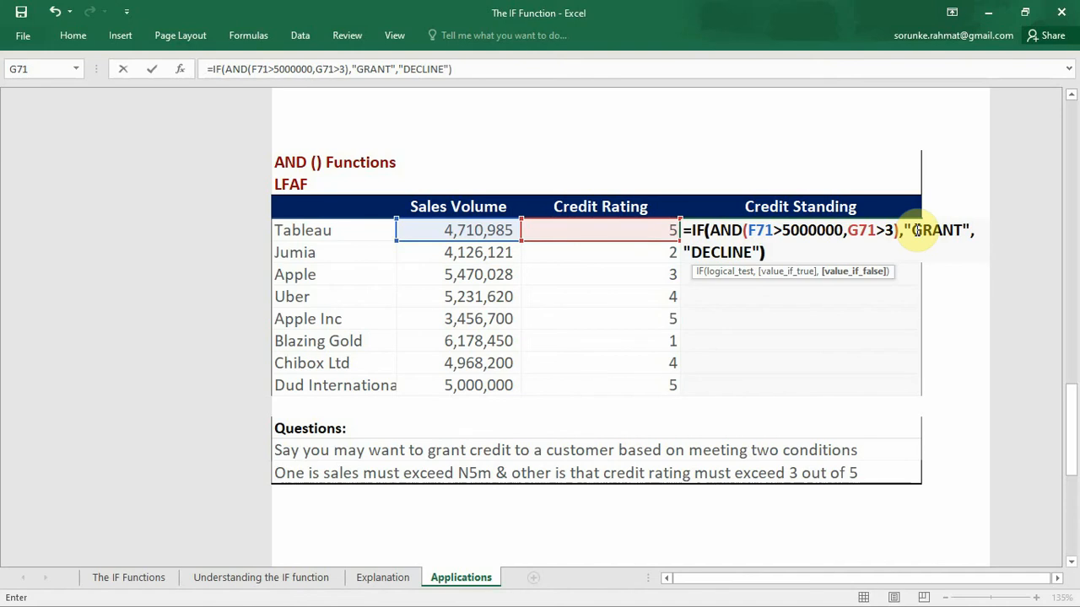
key("Return")
Step: Fill H71's IF and AND formula down the Credit Standing column through H78
left_click(900, 227)
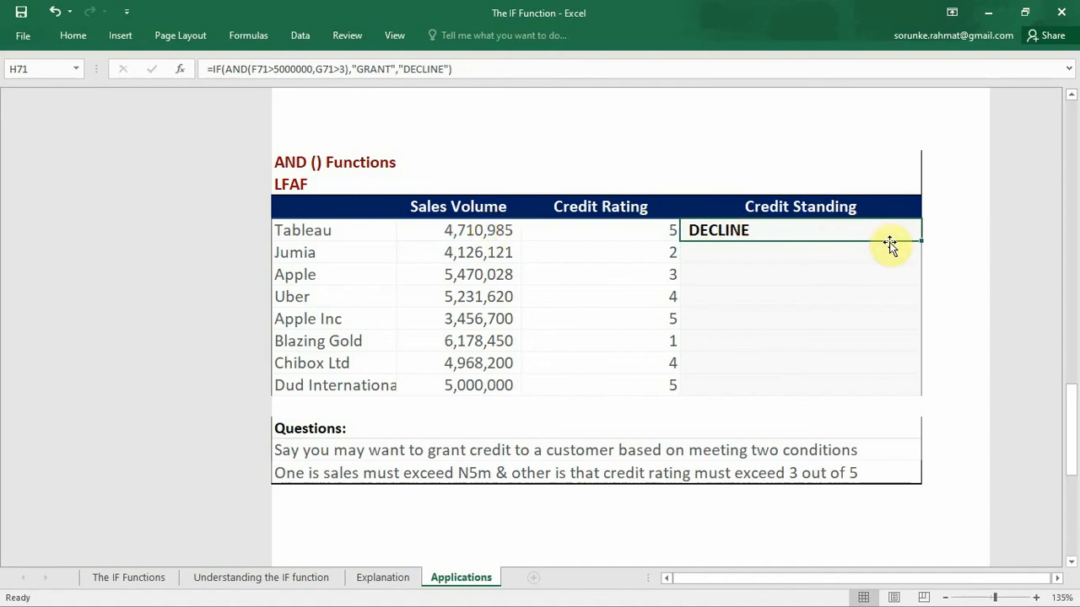
left_click_drag(923, 242, 890, 388)
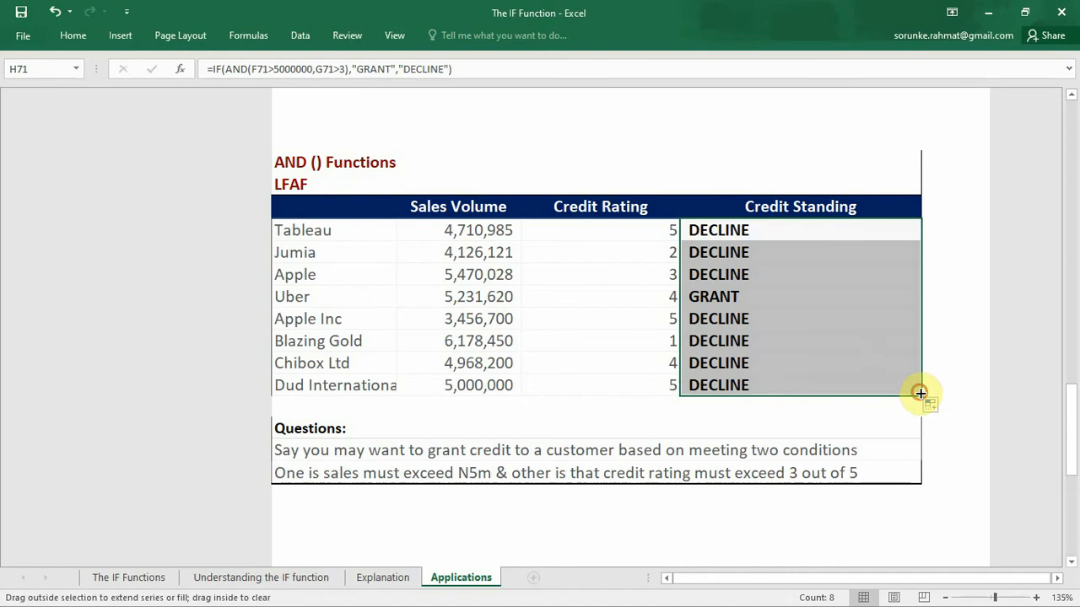
left_click_drag(919, 393, 870, 227)
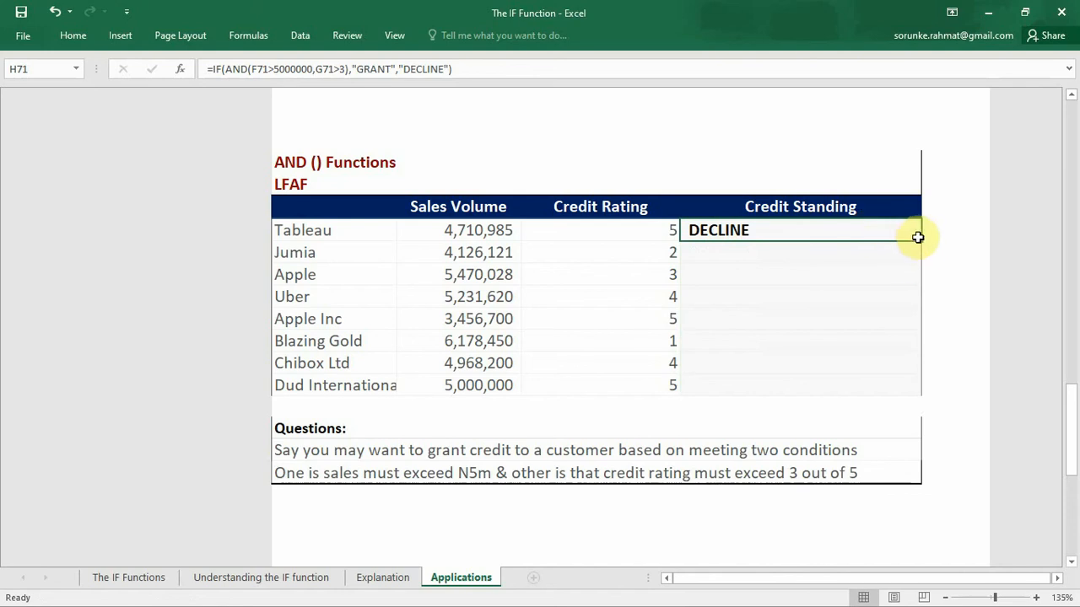
left_click_drag(919, 240, 890, 385)
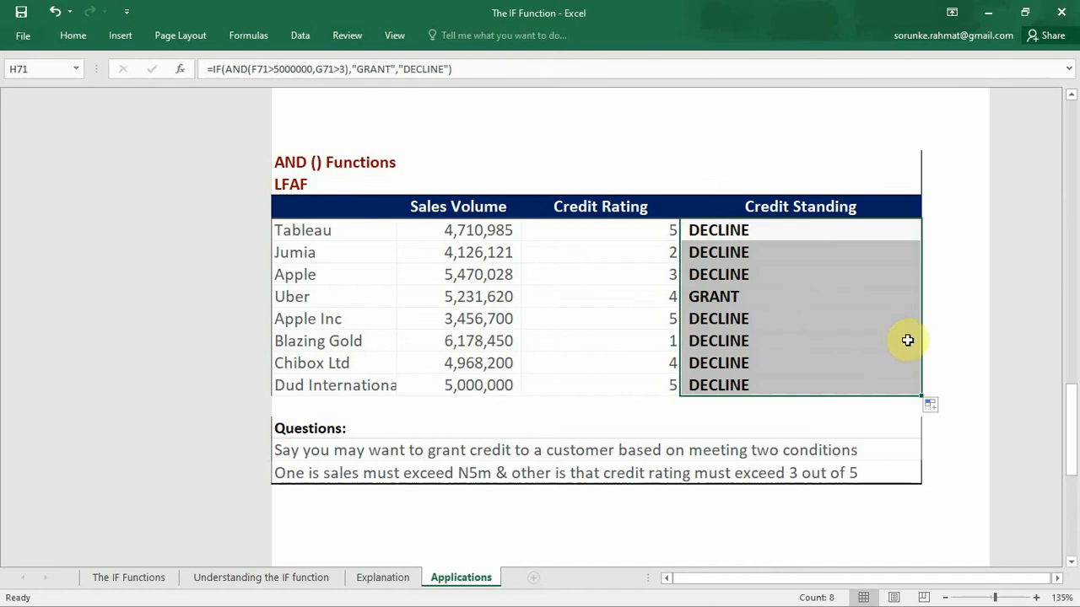
Step: Start an IF formula in H92, Tableau's Credit Standing cell in the OR () Functions table, with a nested OR as its logical test
left_click_drag(1068, 402, 1069, 496)
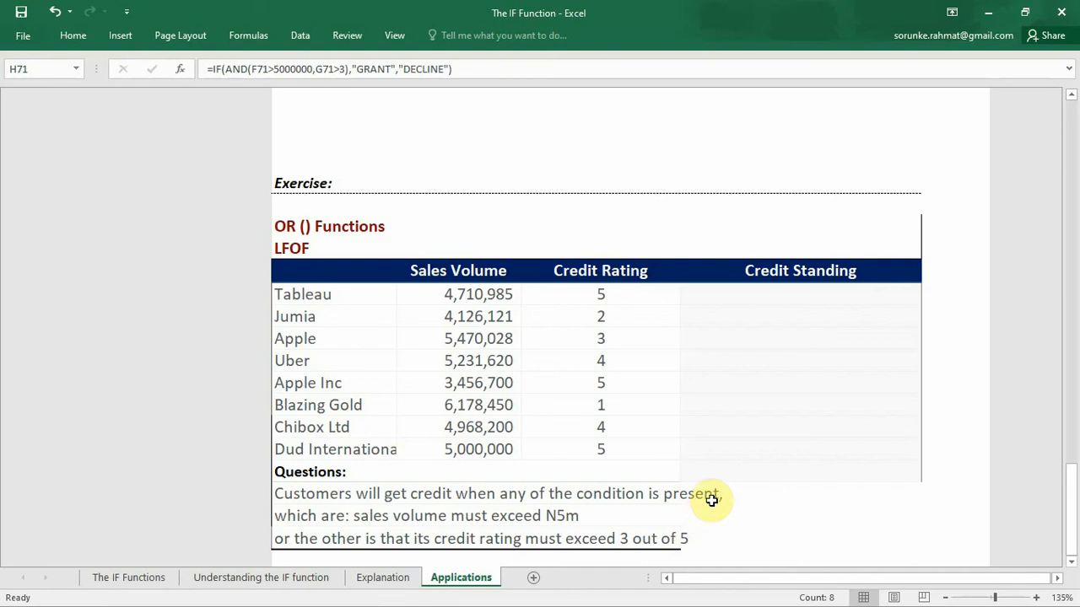
left_click(735, 290)
type("=I")
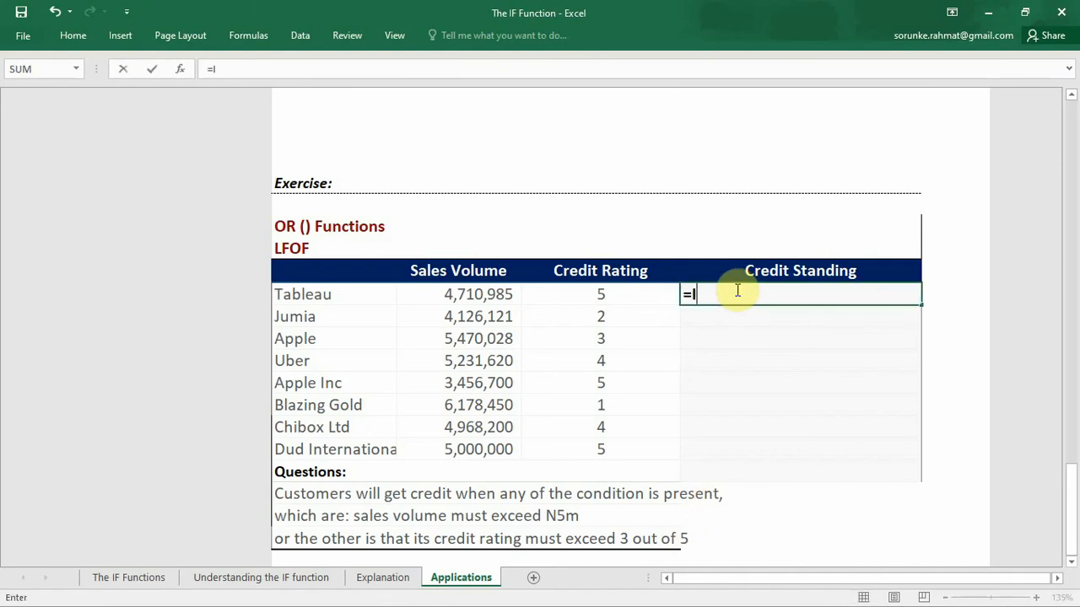
type("F(")
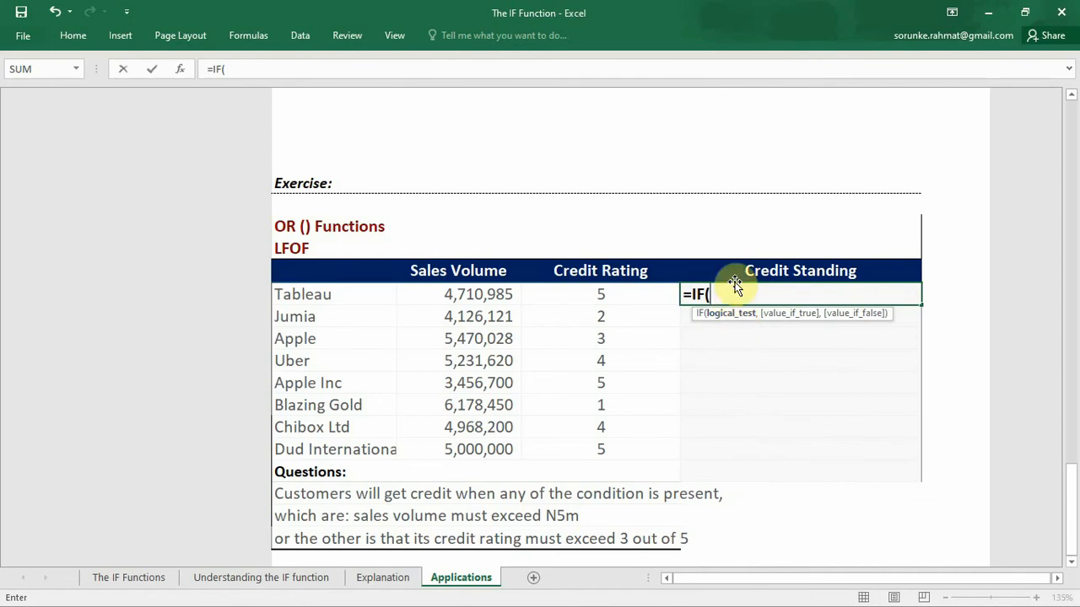
type("OR")
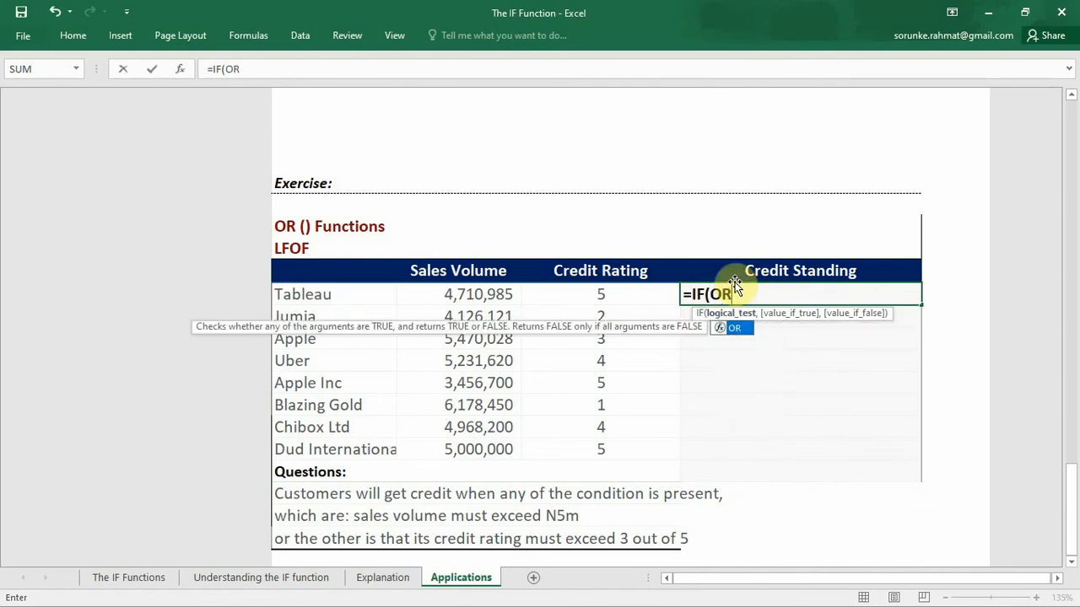
type("(")
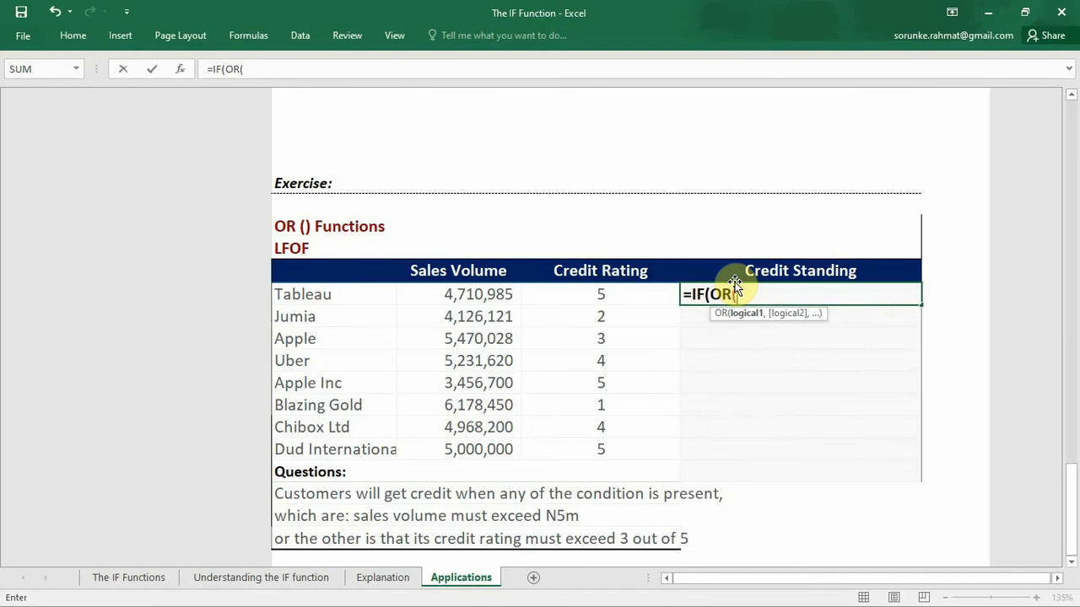
Step: Add F92>5000000, the sales volume condition, as the first argument of the OR in H92's formula
left_click(459, 296)
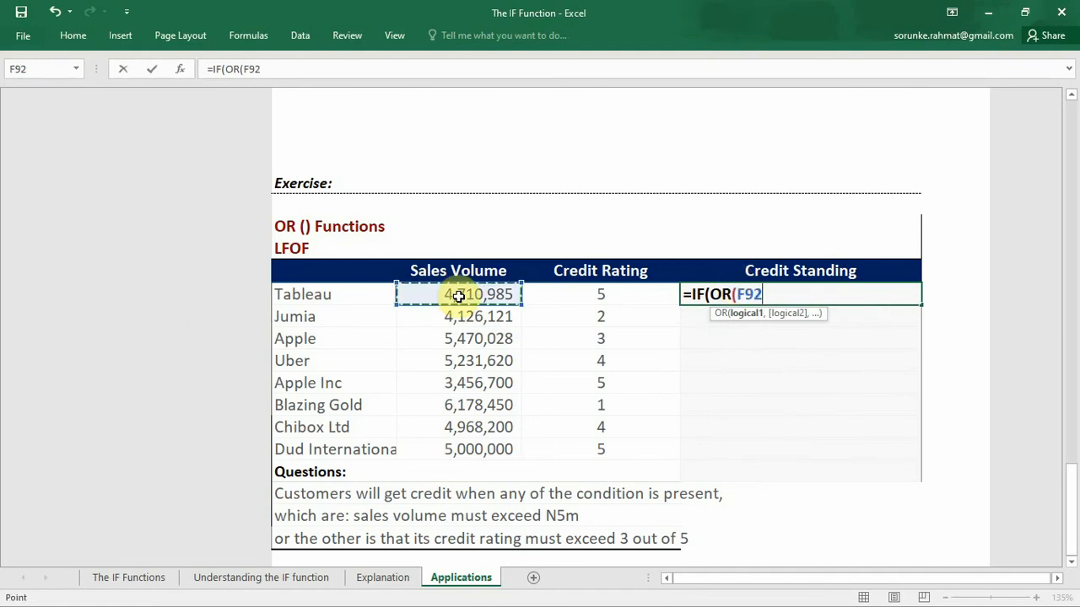
type(">")
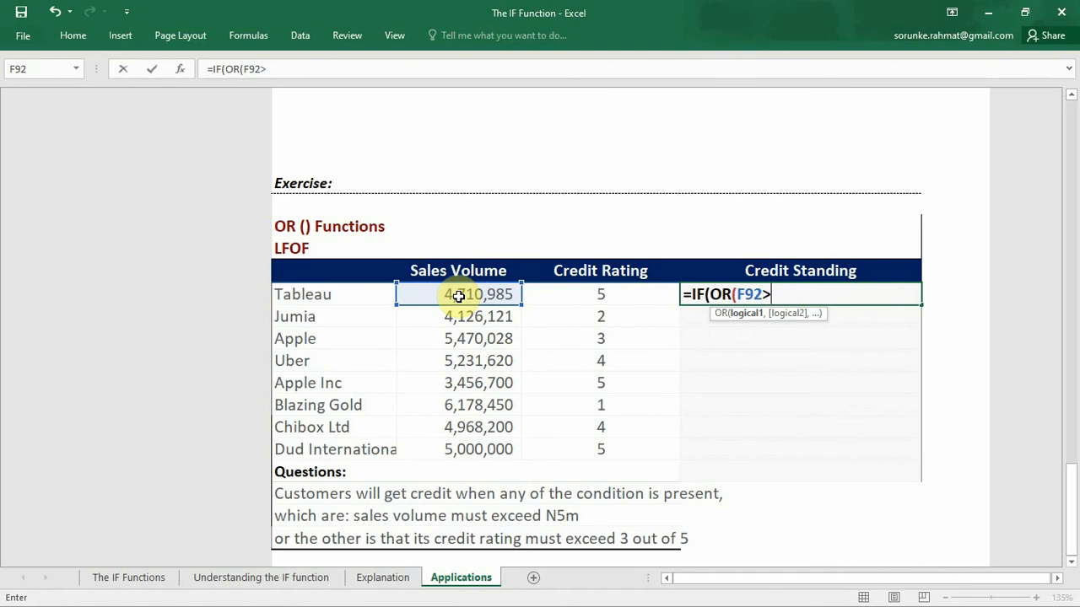
type("5000000,")
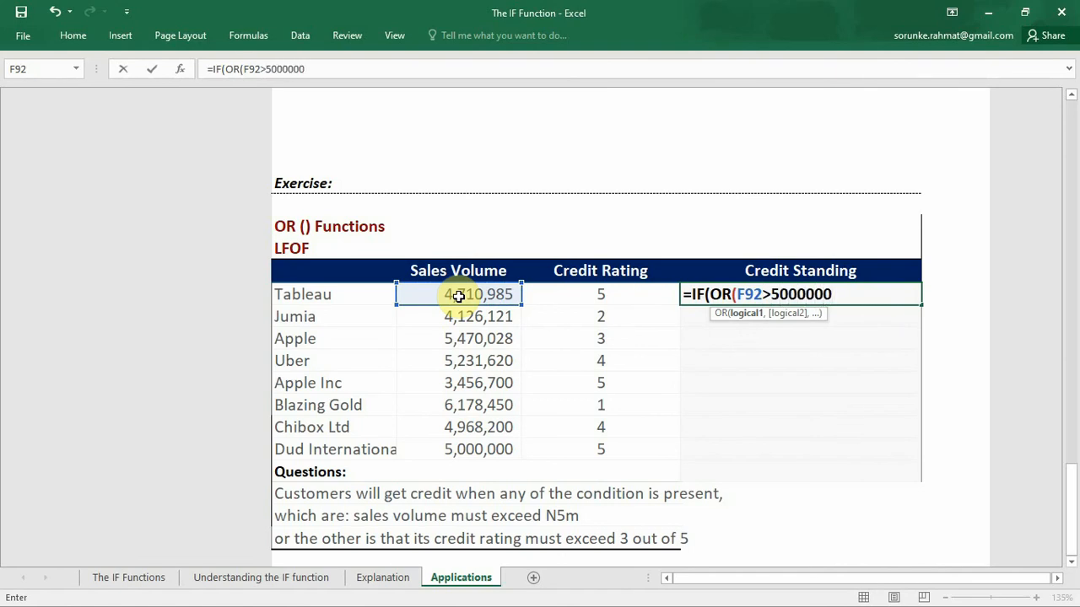
Step: Add the credit rating condition G92>3 as the second argument and close the OR in H92's formula
left_click(565, 289)
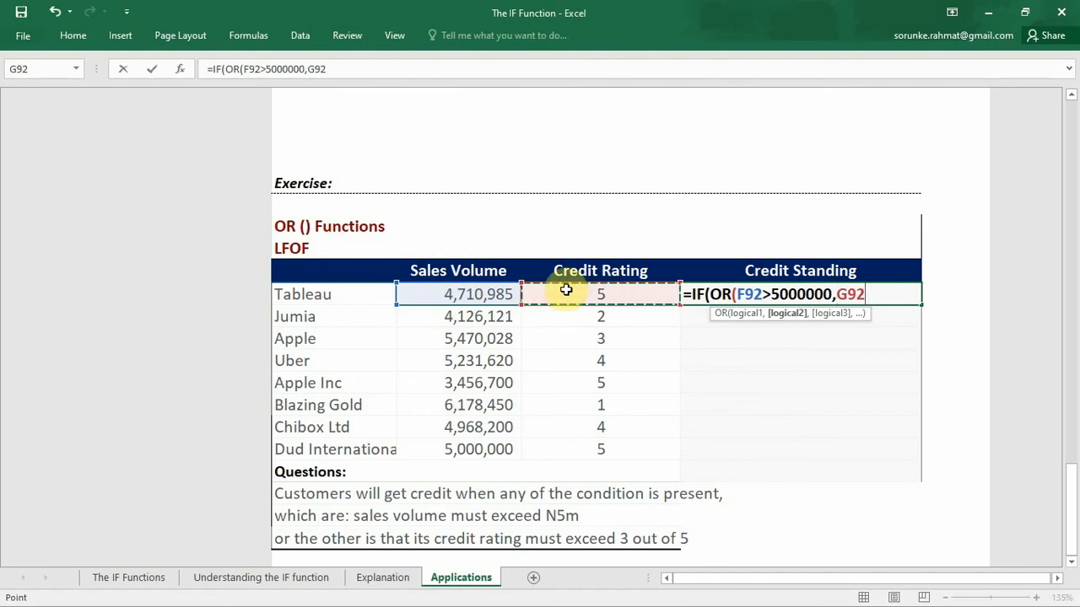
type(">3")
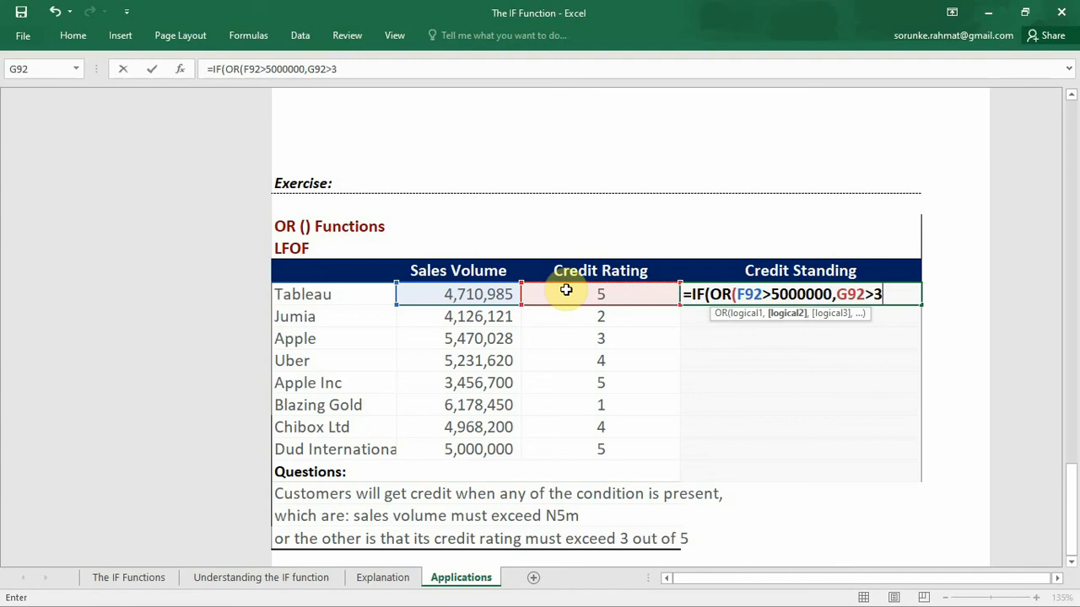
type("),")
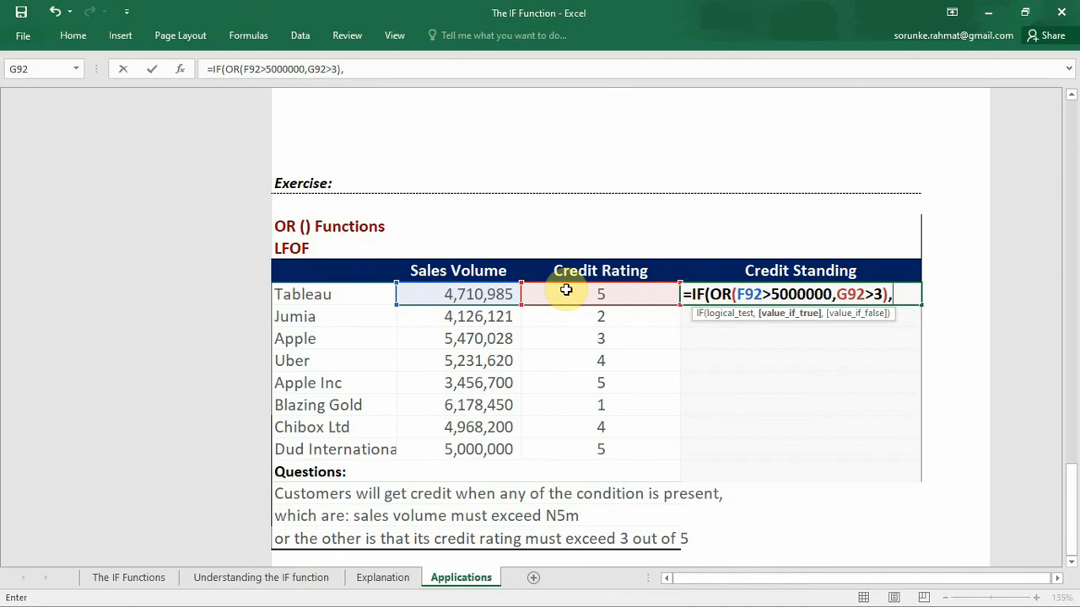
type("\"GRANT\"")
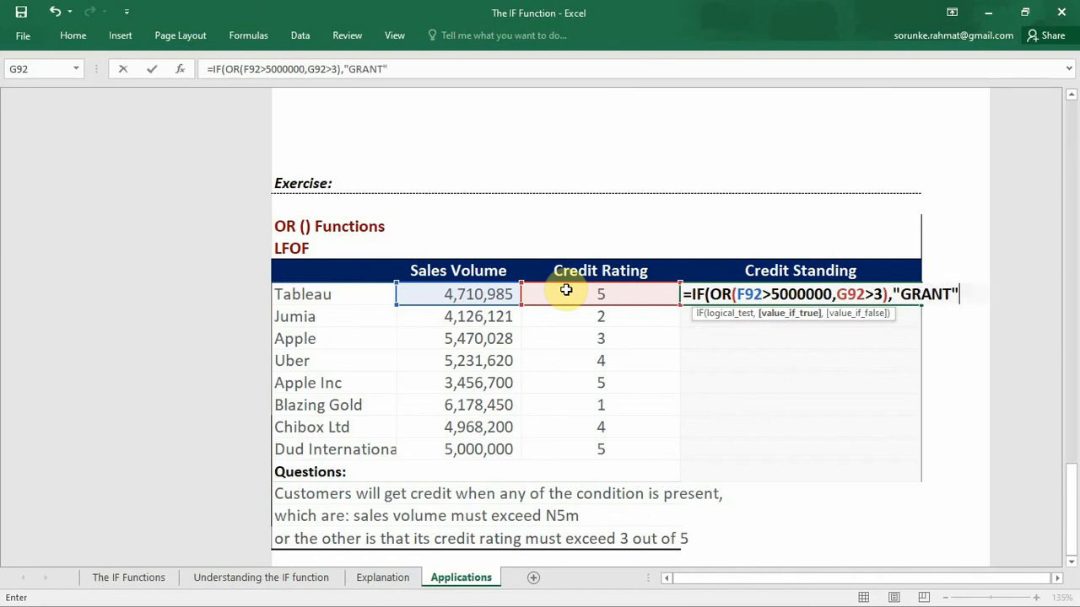
type(",")
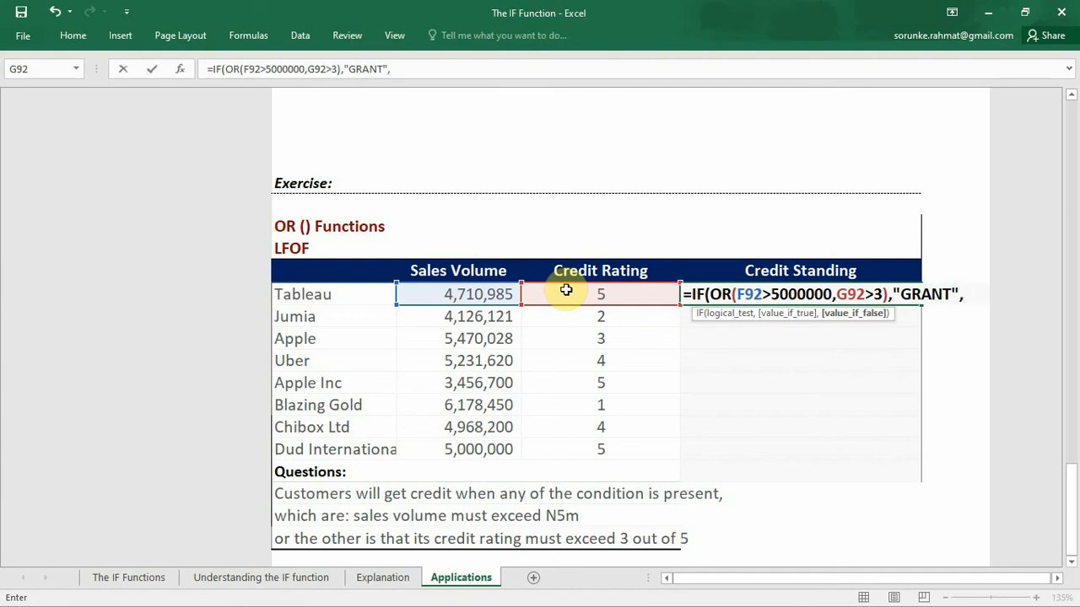
type("\"DEC")
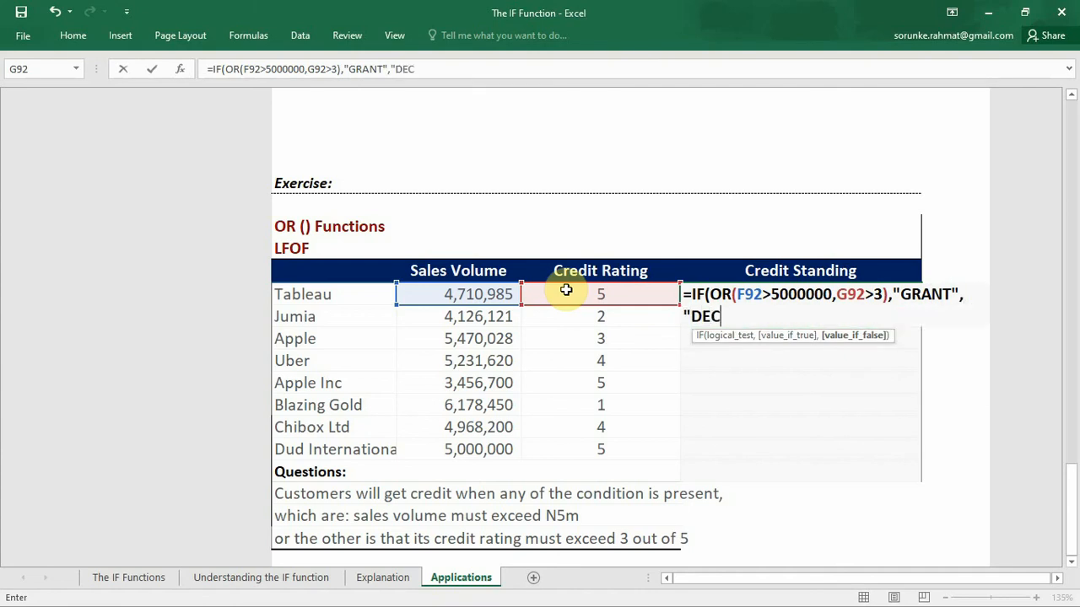
type("LINE\")")
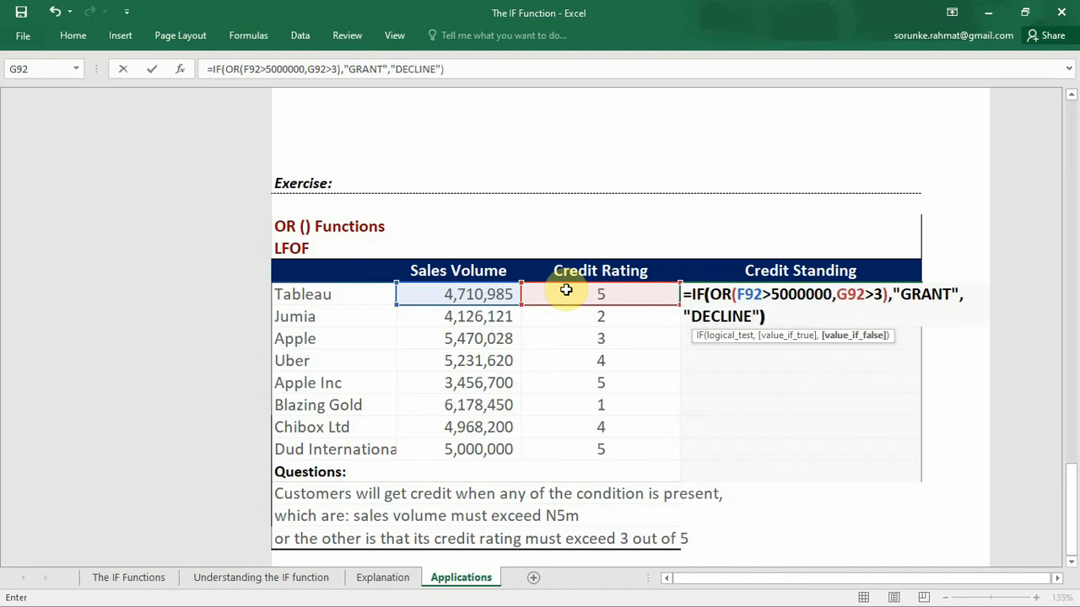
Step: Complete H92's IF formula with "GRANT" as the value if true and "DECLINE" as the value if false, and enter it
key("Return")
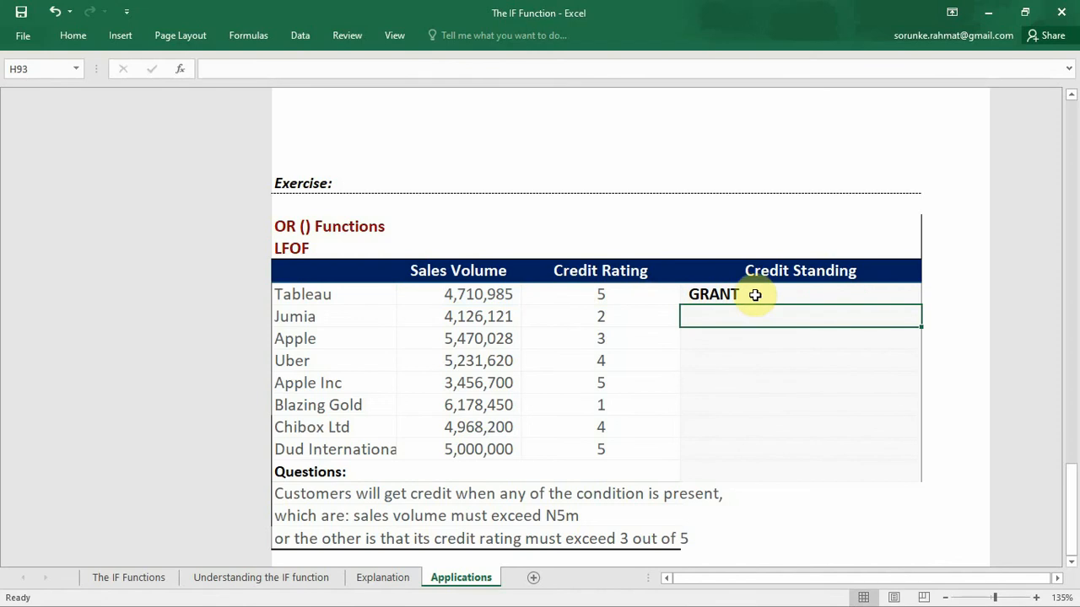
Step: Fill H92's IF and OR formula down the Credit Standing column through H99, the Dud International row
left_click_drag(755, 294, 827, 441)
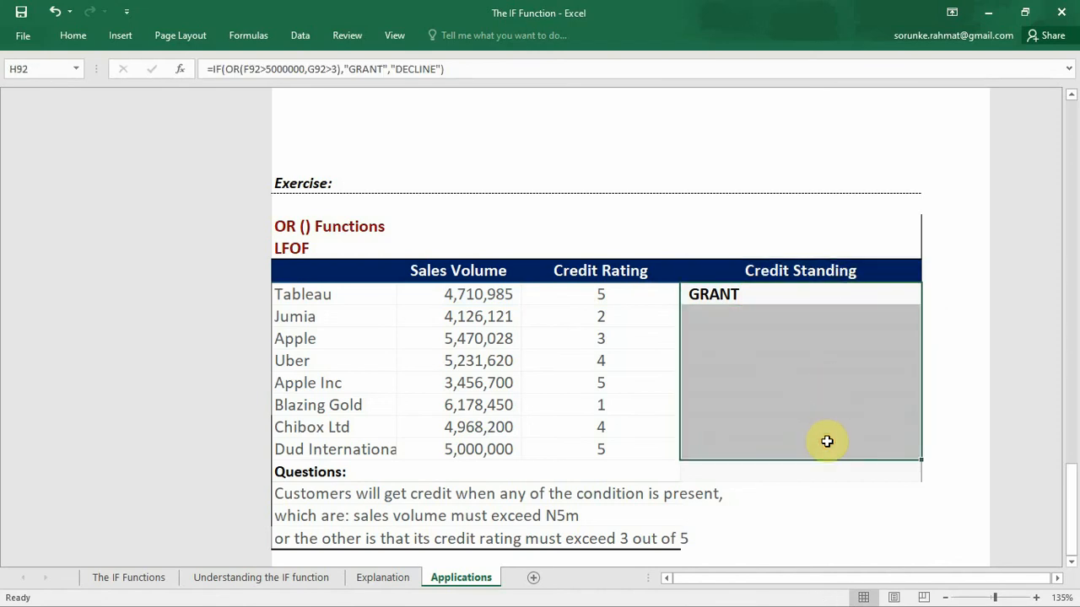
key("ctrl+d")
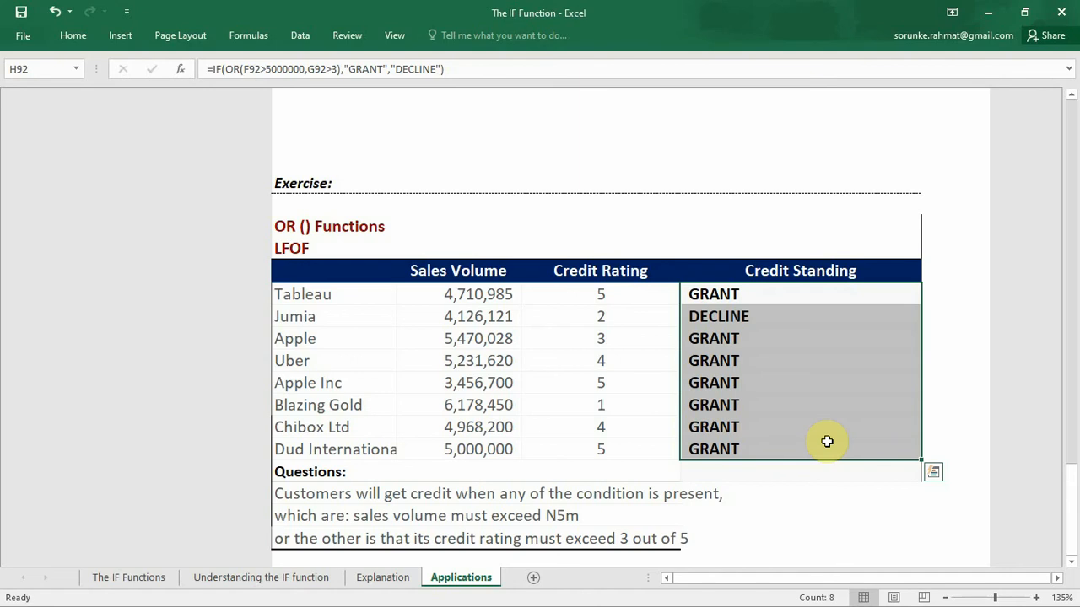